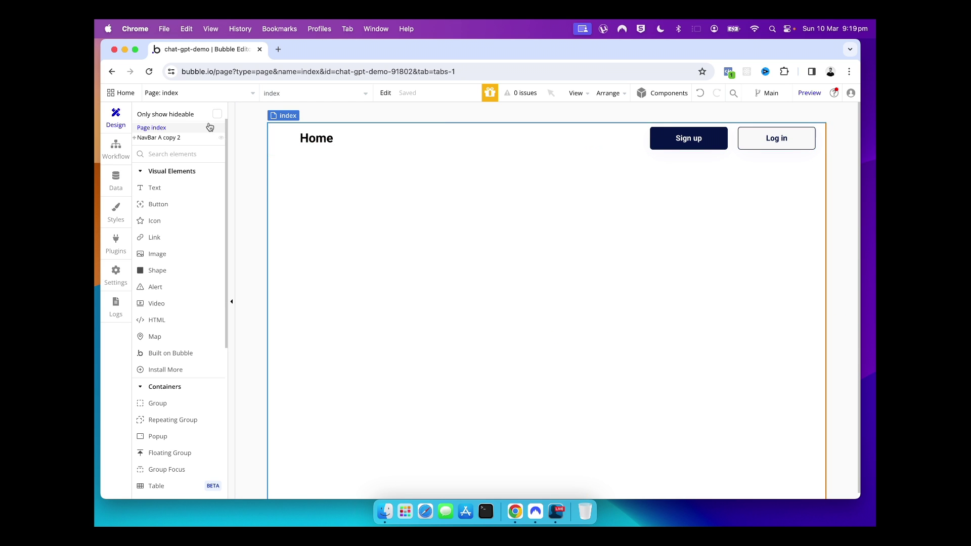
On the index page, open the property editor of the navbar Sign up button
click(205, 93)
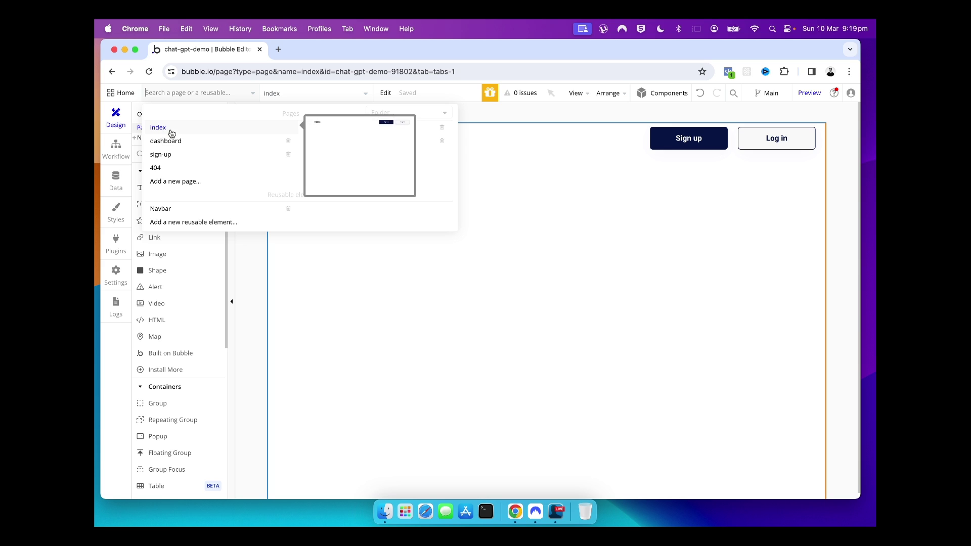
click(353, 309)
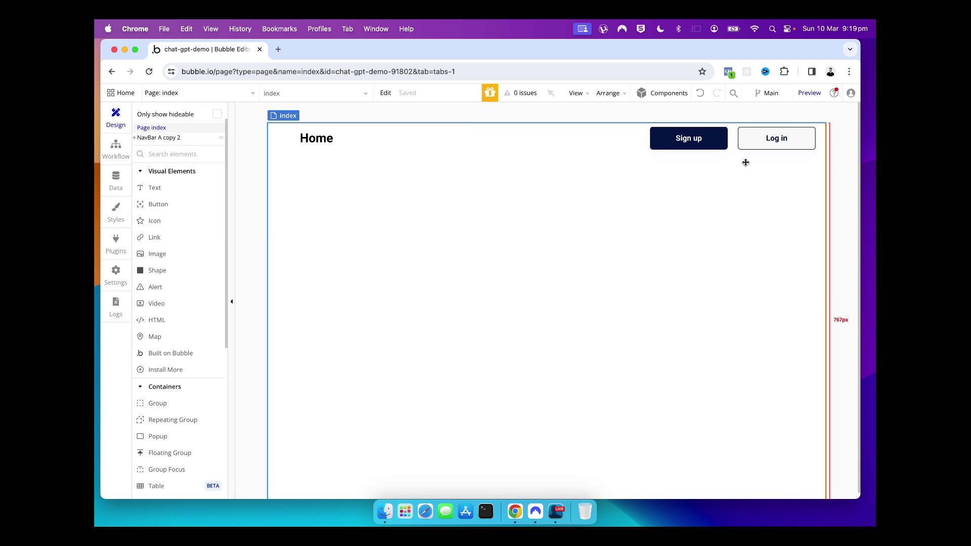
click(721, 148)
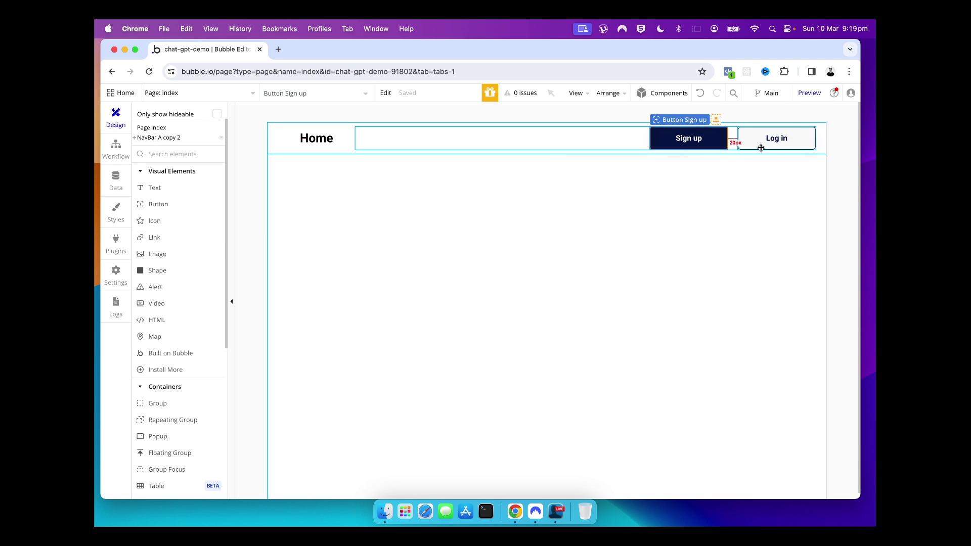
click(758, 141)
double_click(712, 147)
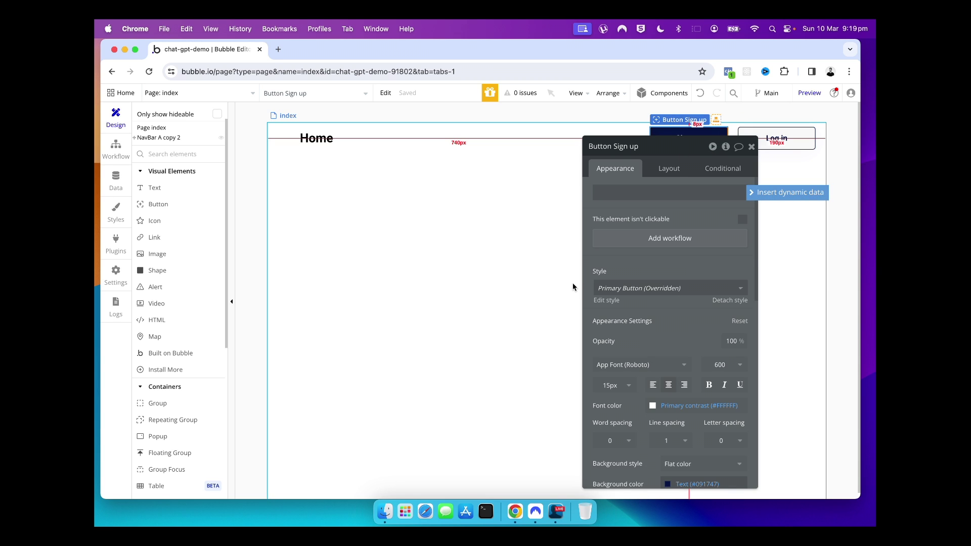
scroll(632, 285, down, 10)
scroll(651, 286, down, 2)
scroll(651, 285, up, 10)
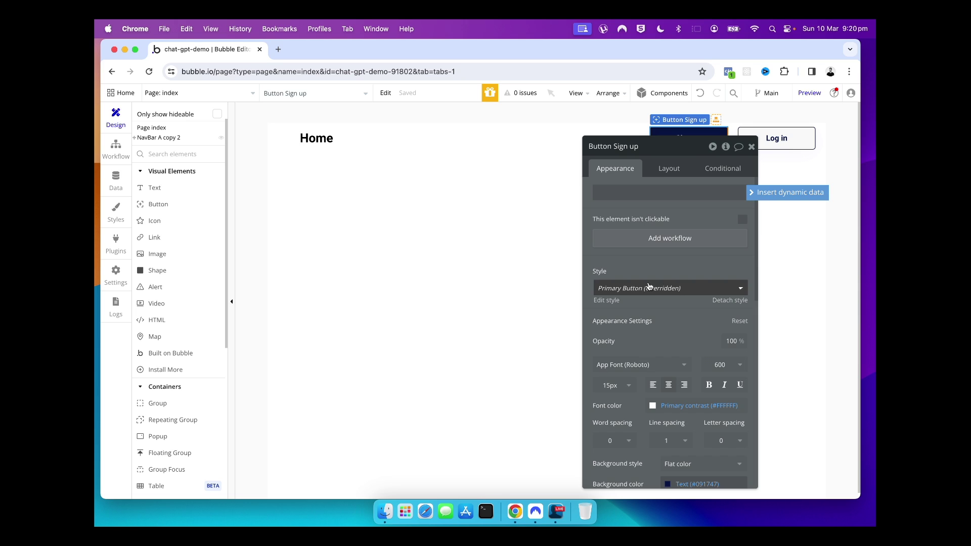
Check the button's layout settings, then add a 'Button Sign up is clicked' workflow
click(661, 168)
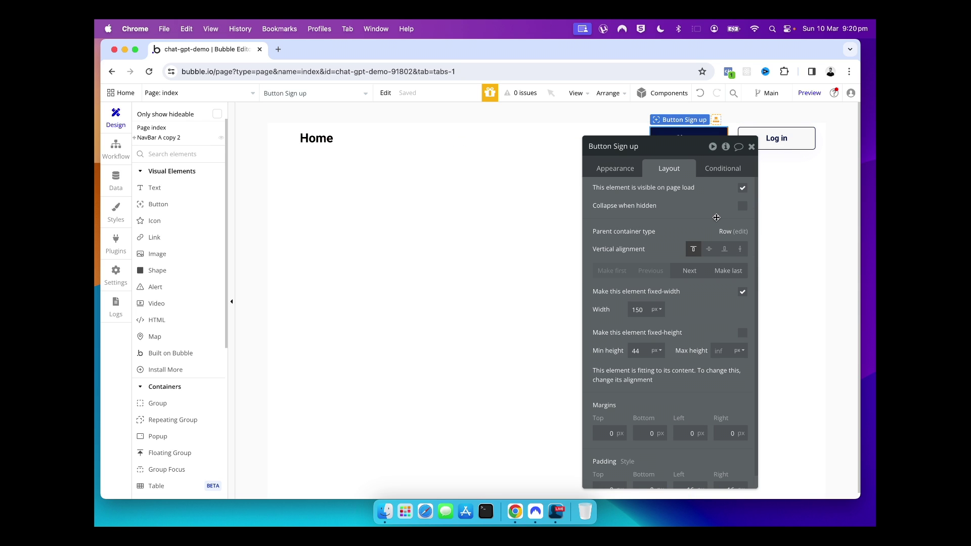
click(751, 146)
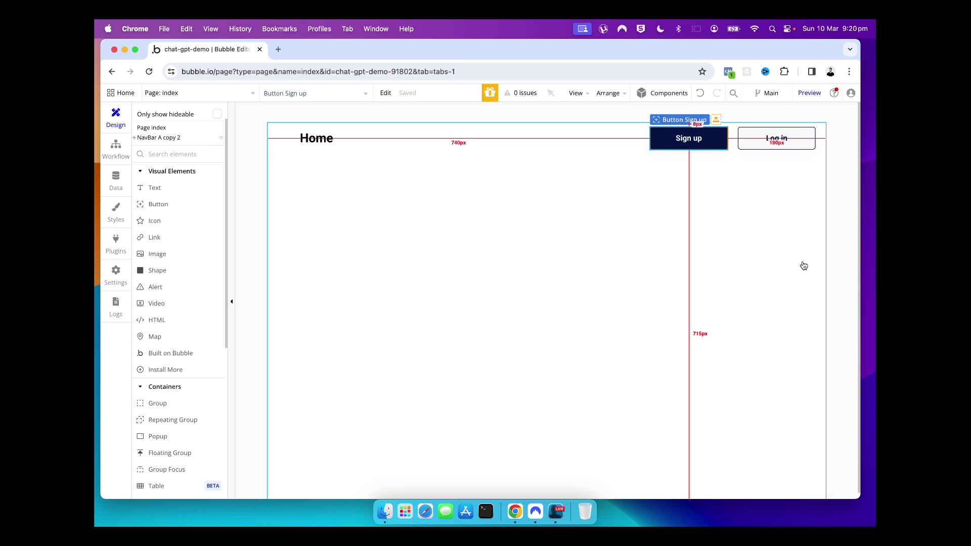
click(803, 261)
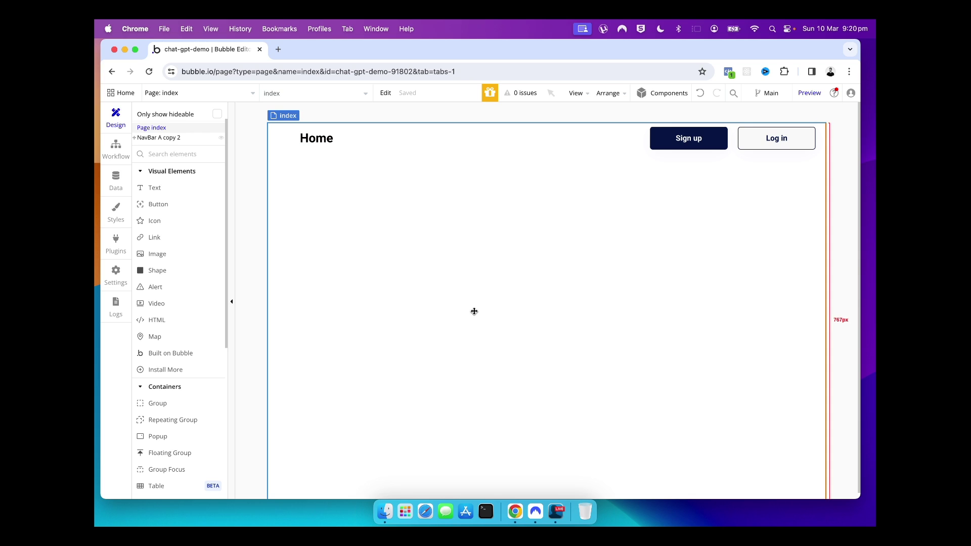
double_click(684, 147)
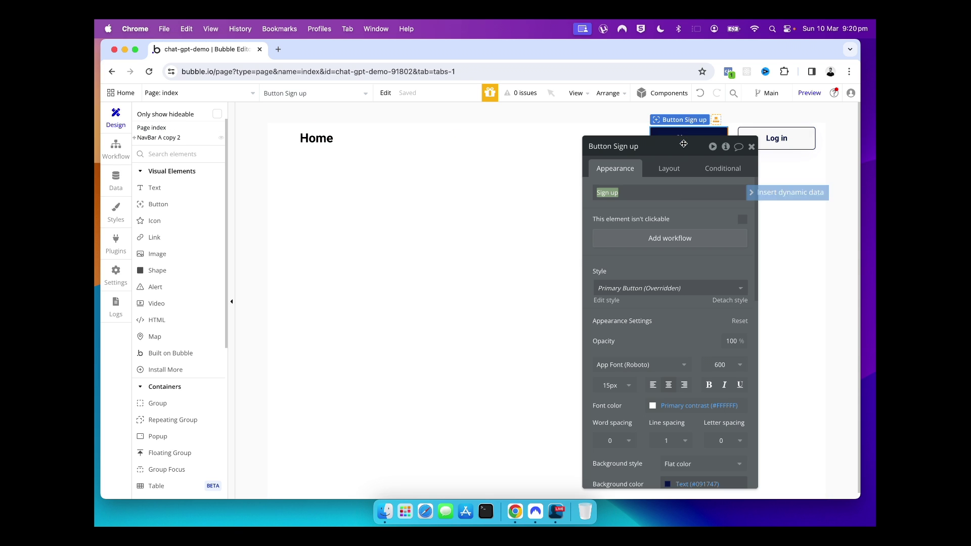
click(613, 244)
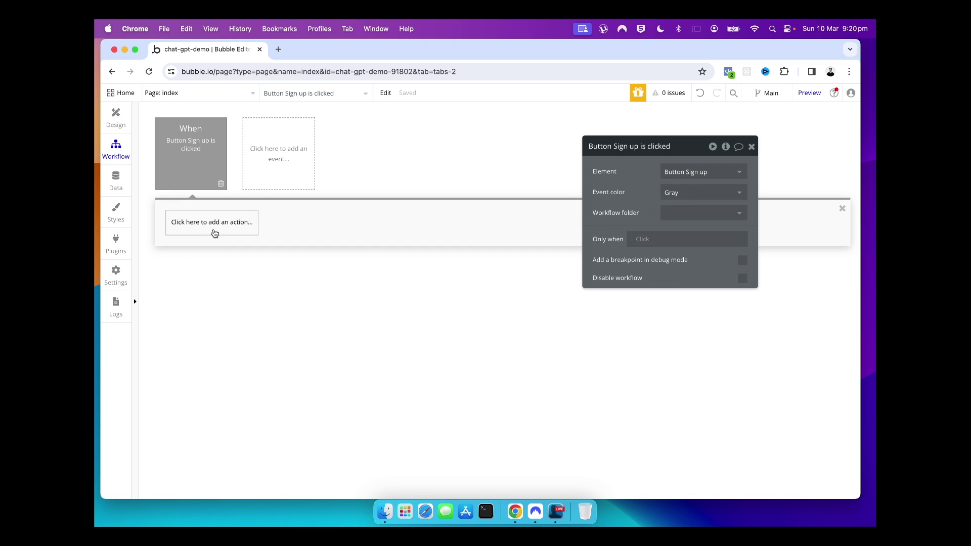
Add a Navigation > Go to page action with destination sign-up, then return to Design
click(215, 233)
mouse_move(212, 282)
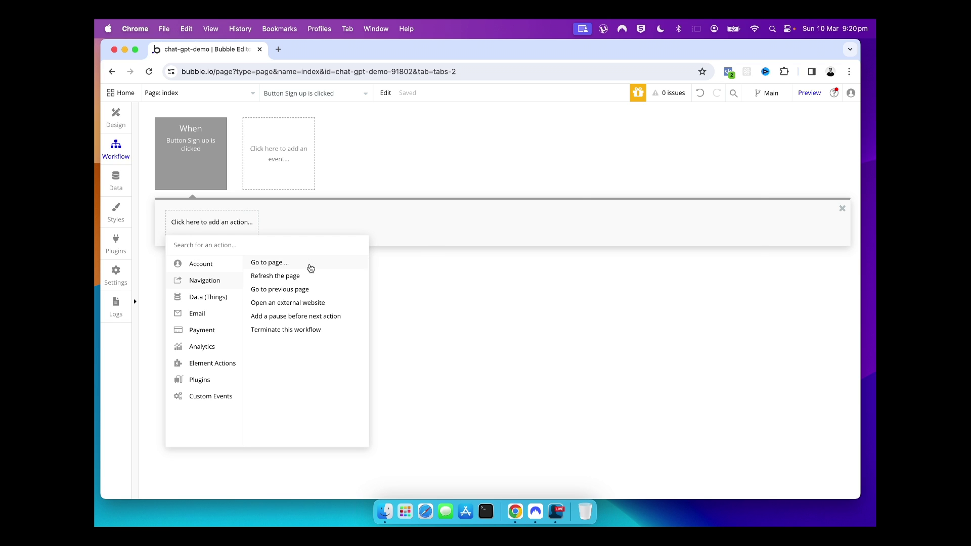
click(310, 266)
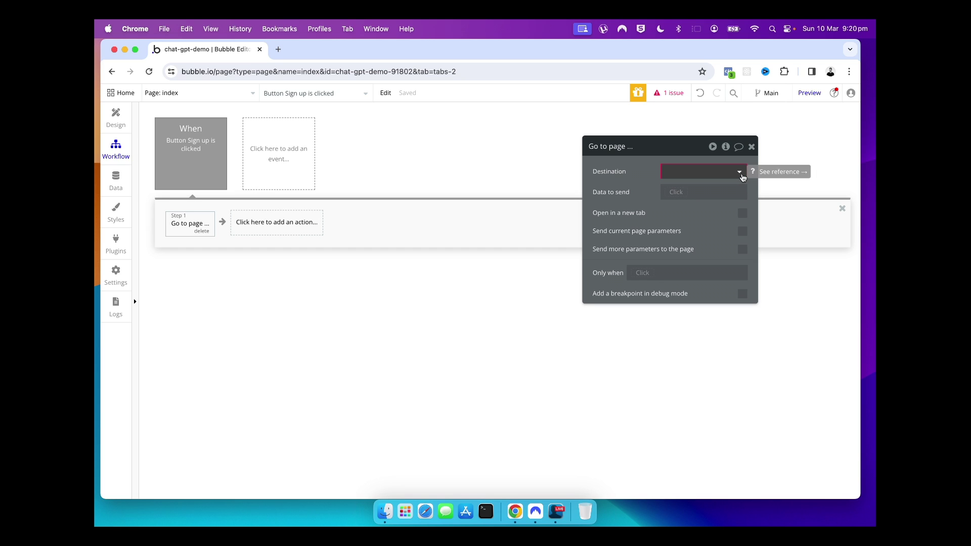
click(741, 174)
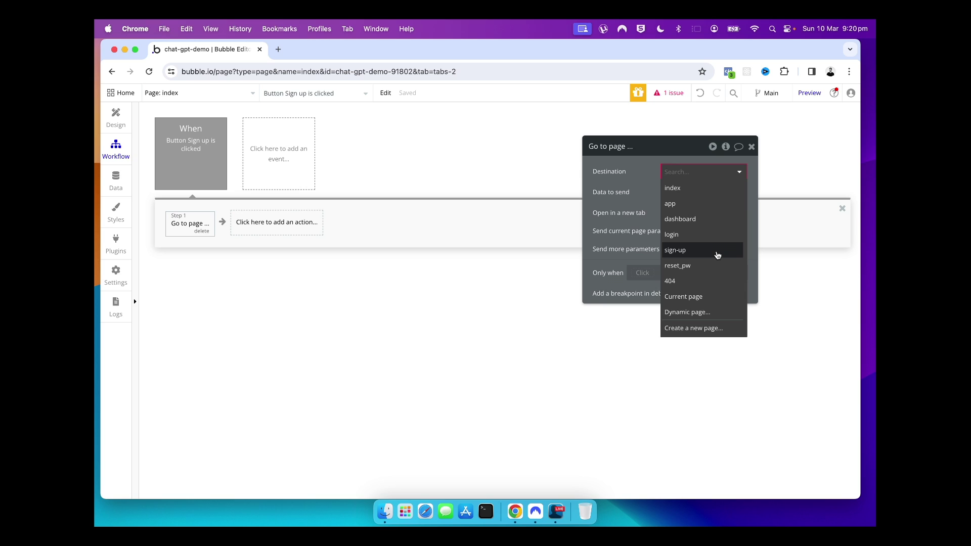
click(718, 253)
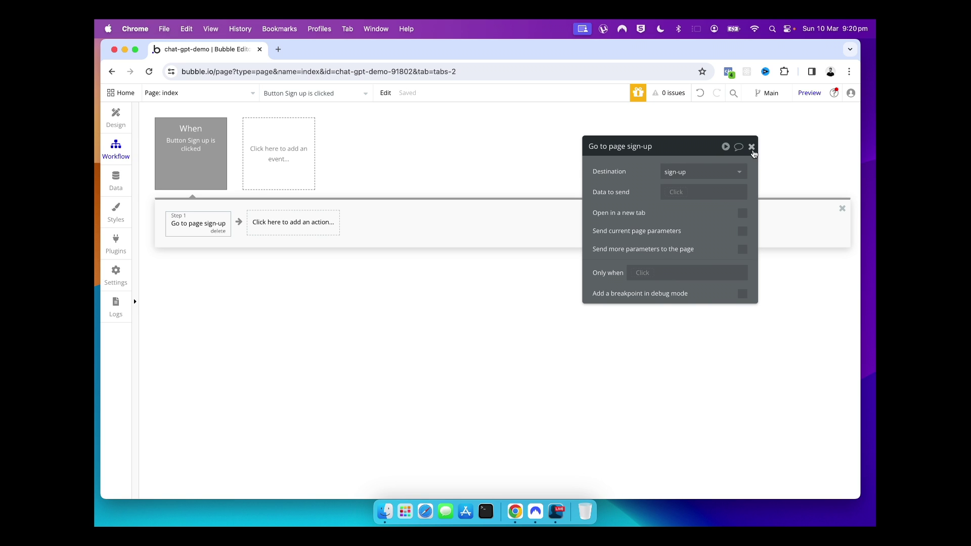
click(752, 147)
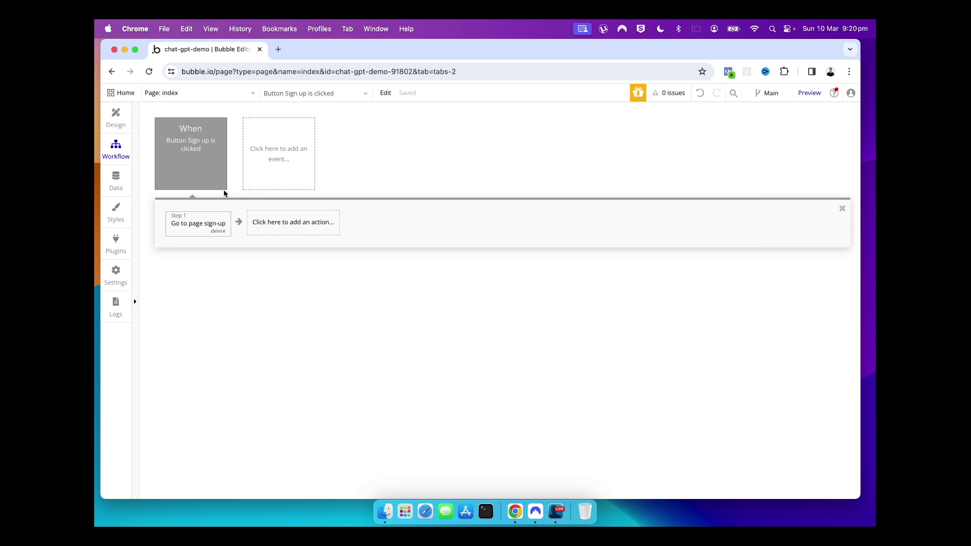
click(109, 119)
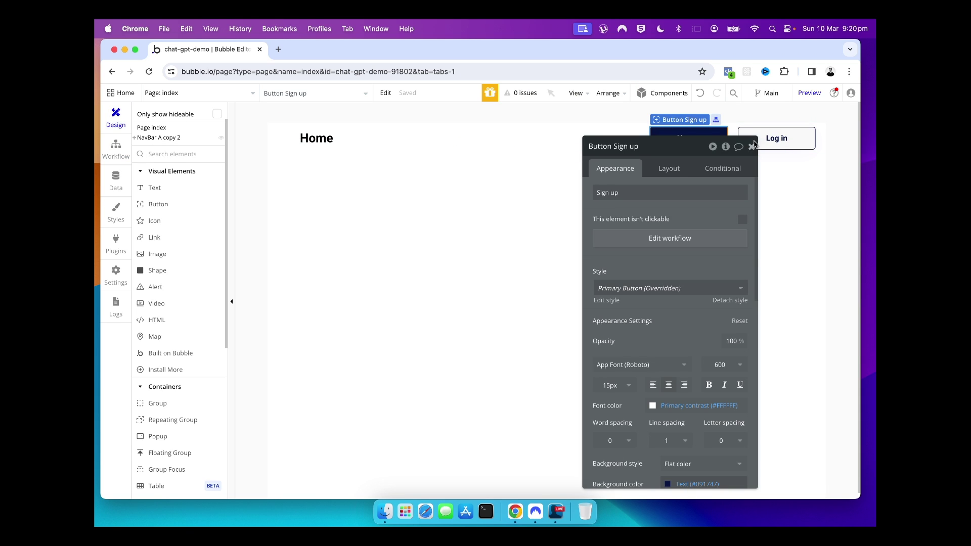
Create a 'Button Log in is clicked' workflow from the Log in button's properties
click(752, 146)
click(750, 143)
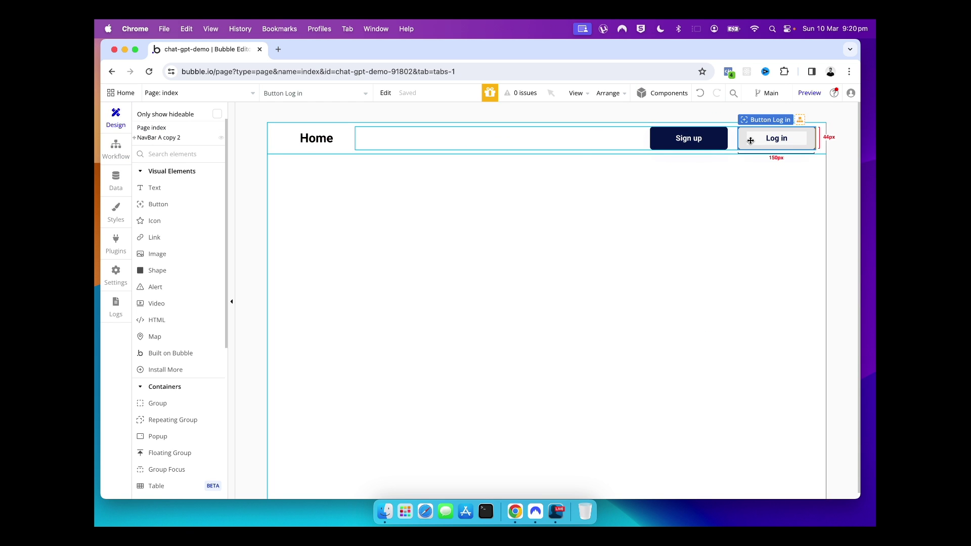
double_click(753, 143)
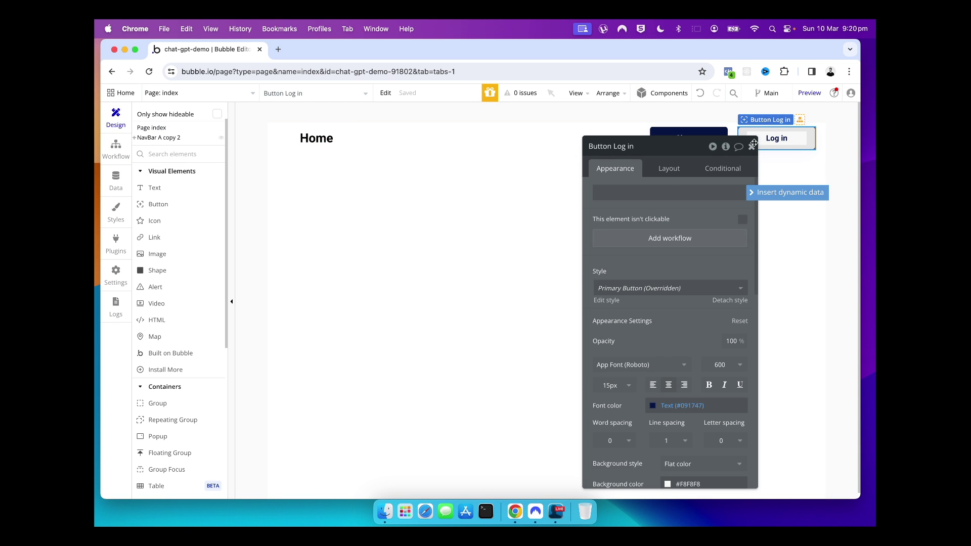
click(629, 247)
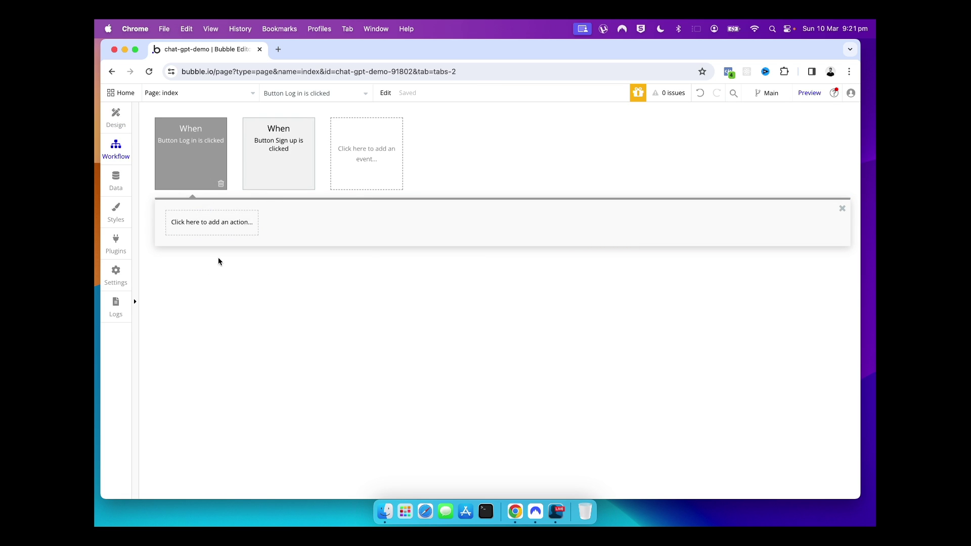
Add a Go to page action with destination login, then return to Design
click(222, 230)
mouse_move(209, 281)
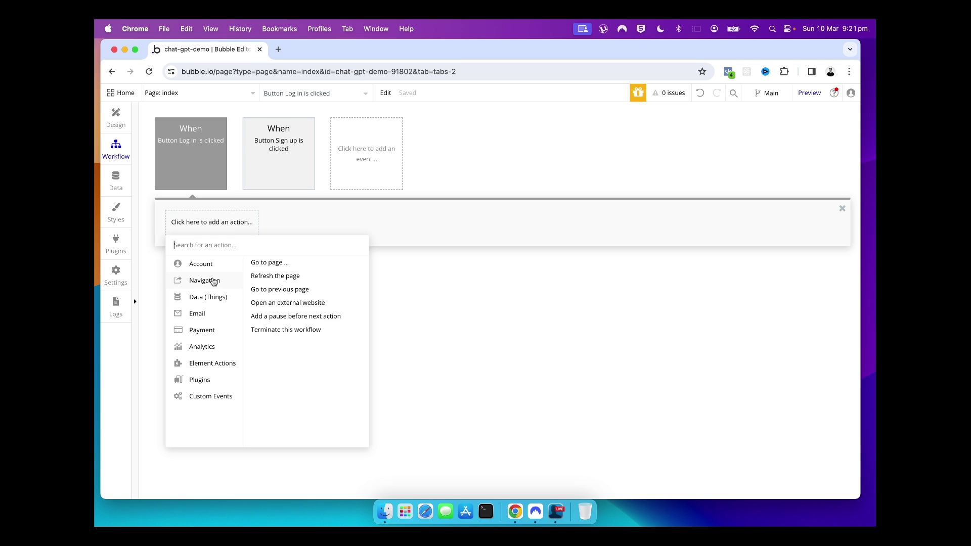
click(268, 263)
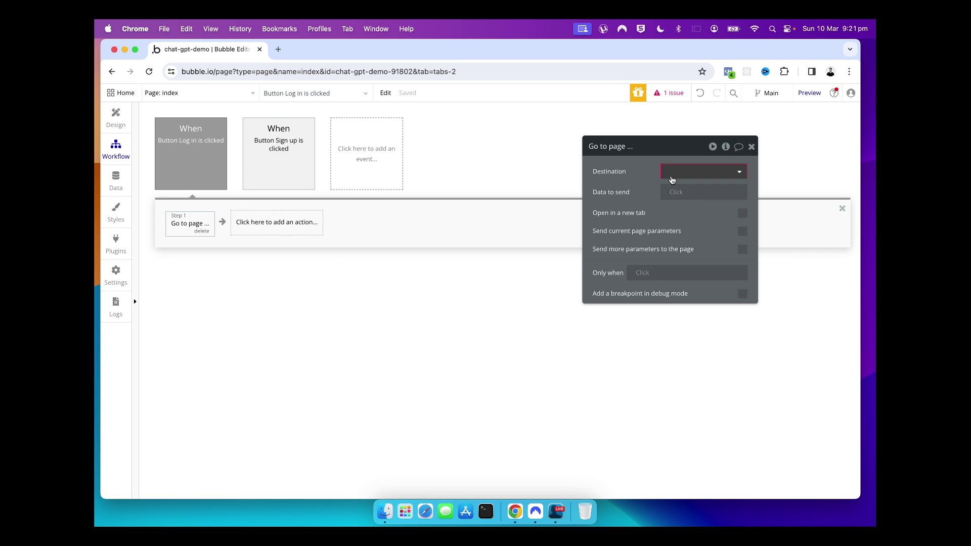
click(668, 174)
click(676, 235)
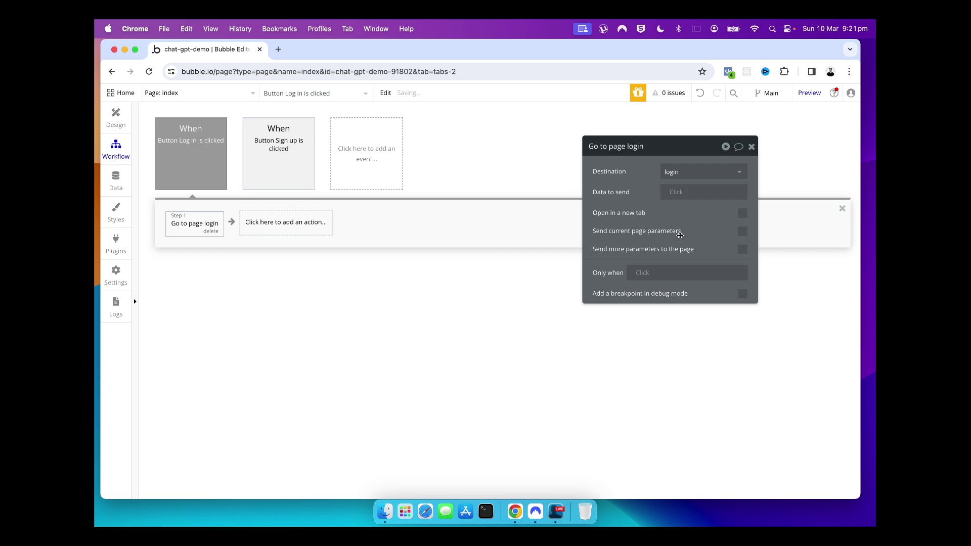
click(751, 147)
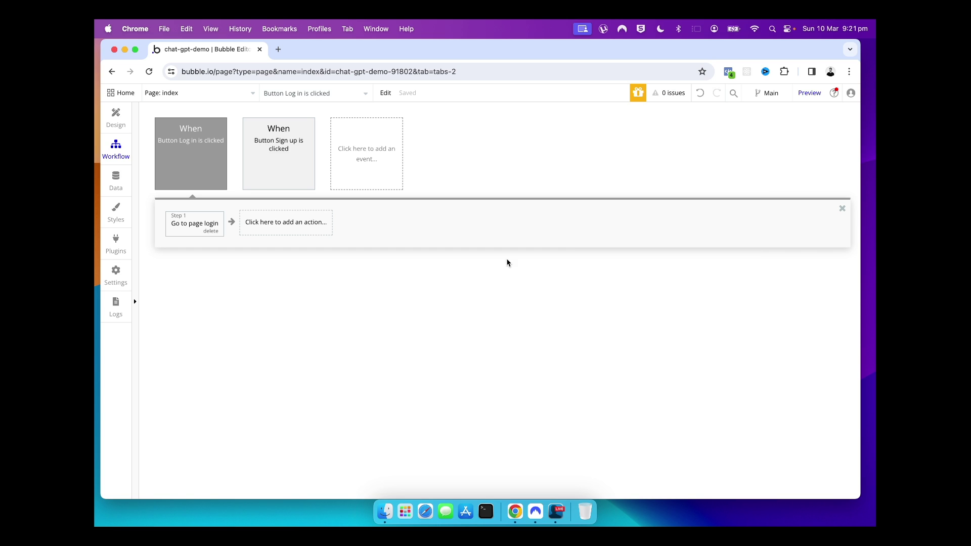
click(125, 124)
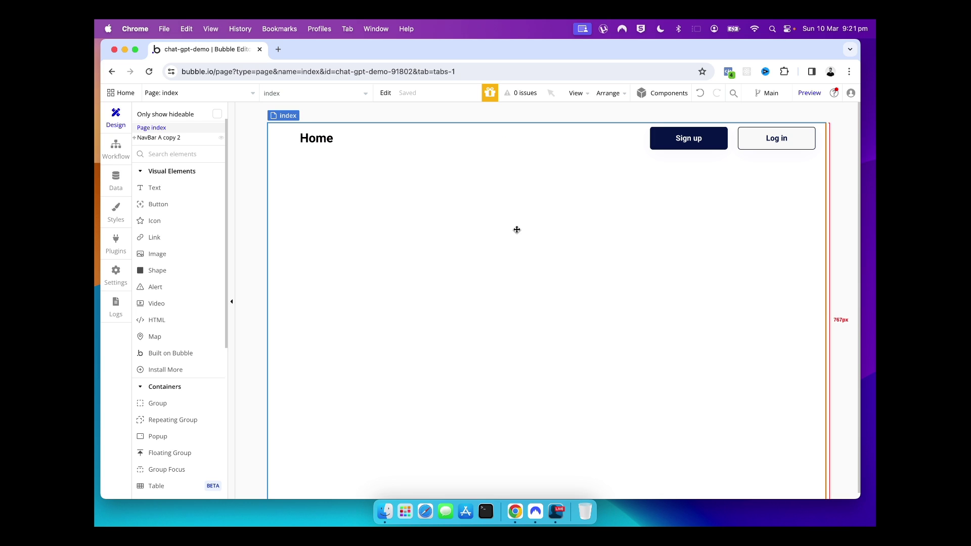
Preview the app in a new tab with debugger mode disabled
click(809, 95)
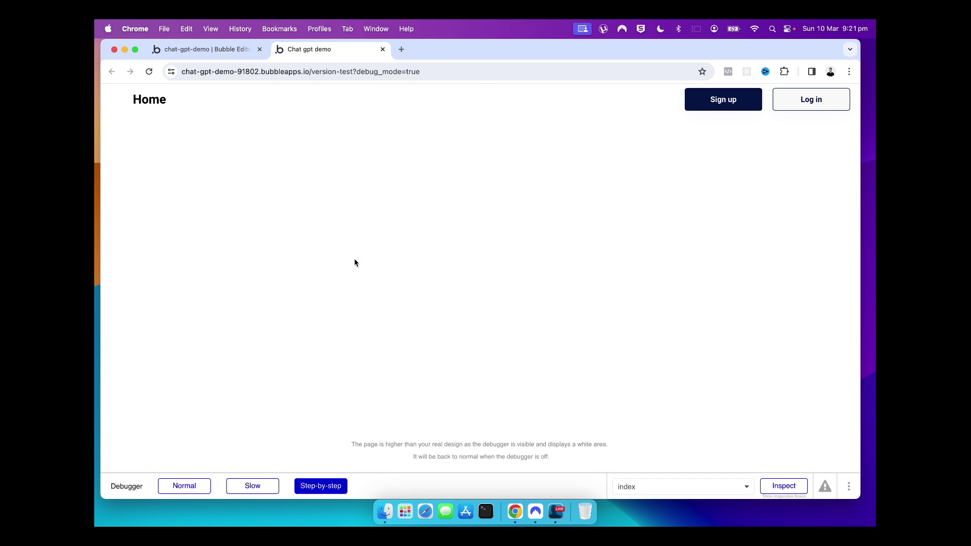
click(848, 487)
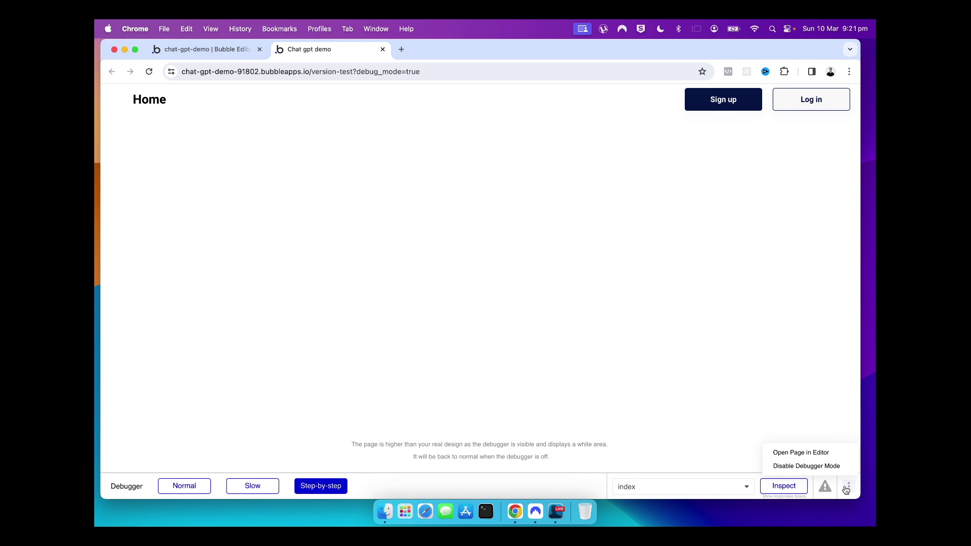
click(840, 466)
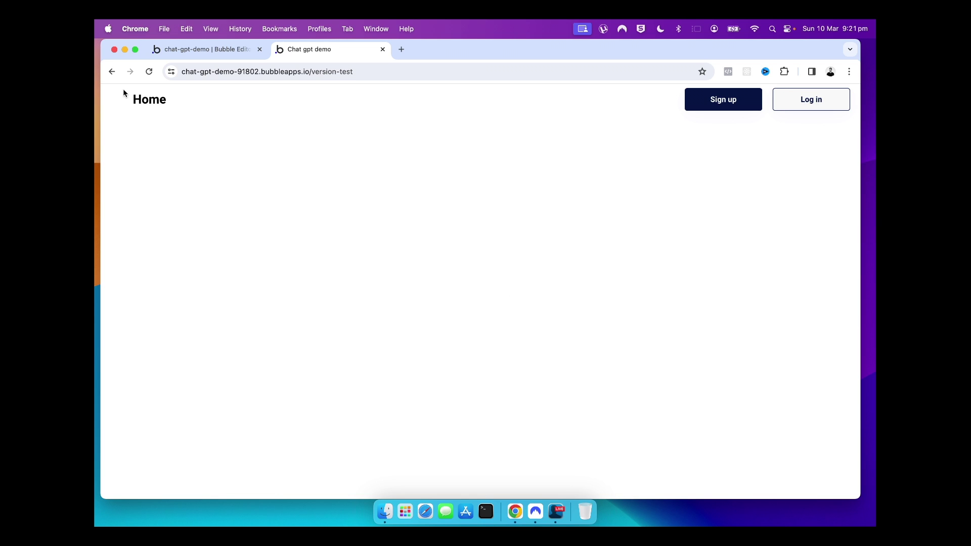
Test that Sign up and Log in reach their pages, then return to the editor
click(743, 109)
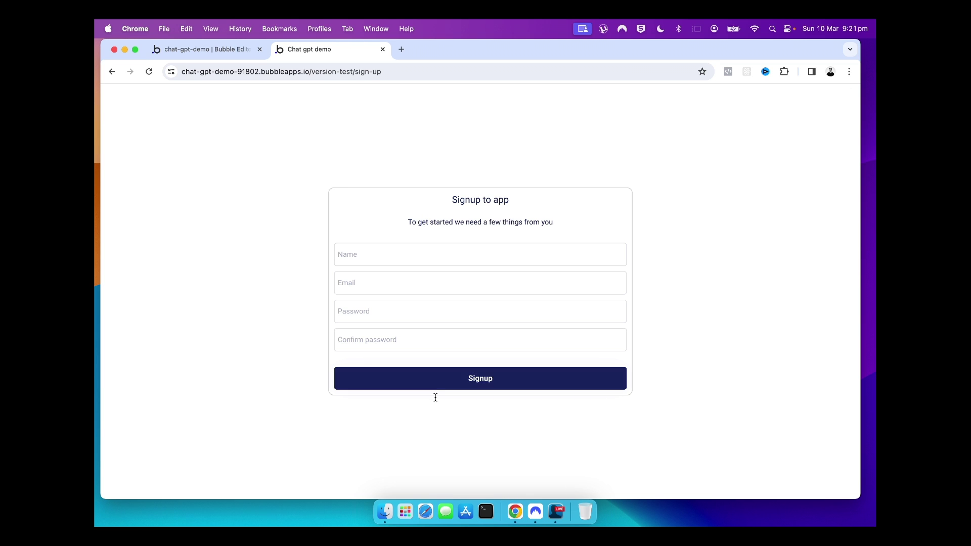
click(458, 302)
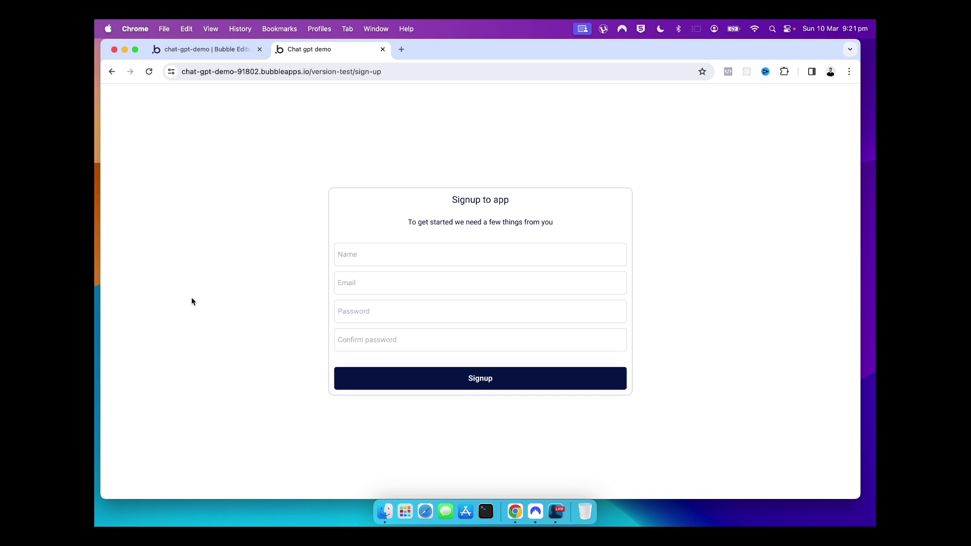
click(111, 71)
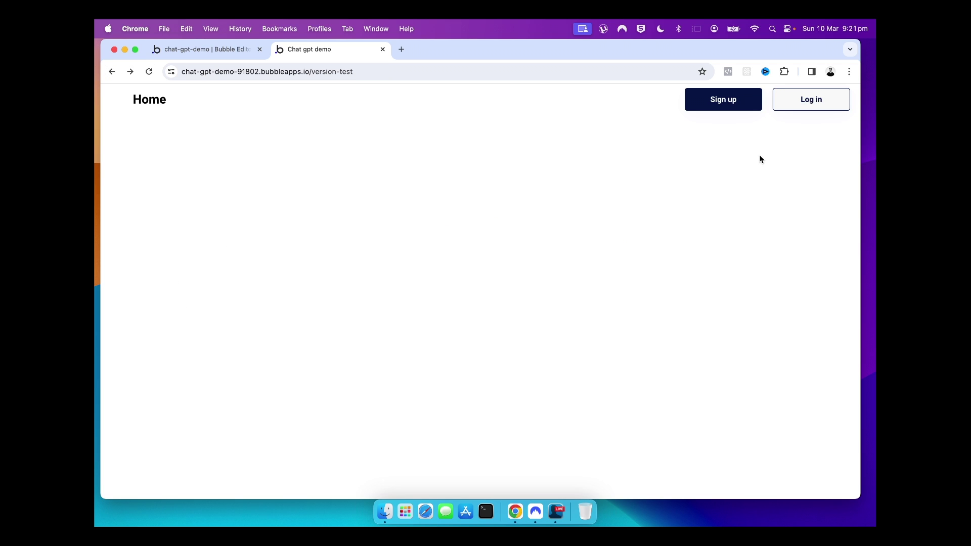
click(791, 110)
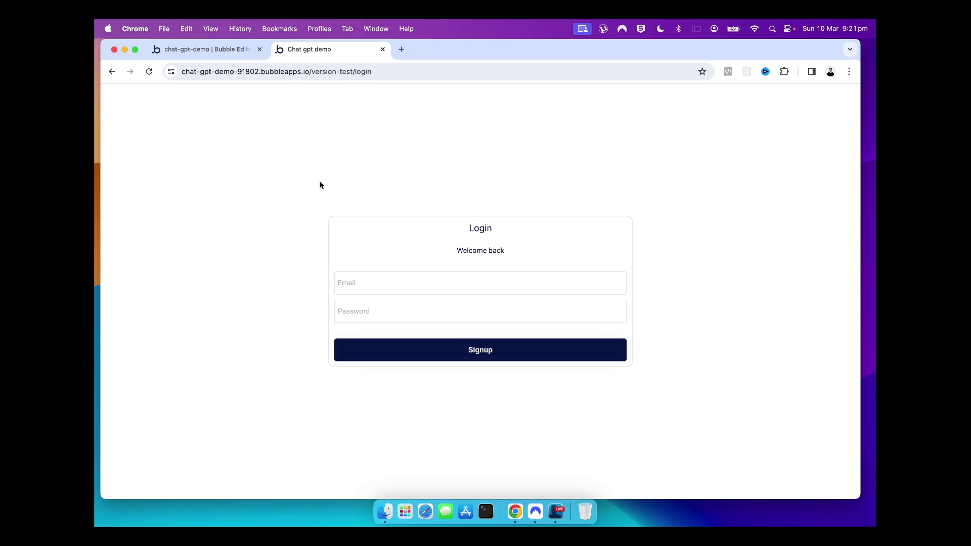
click(109, 74)
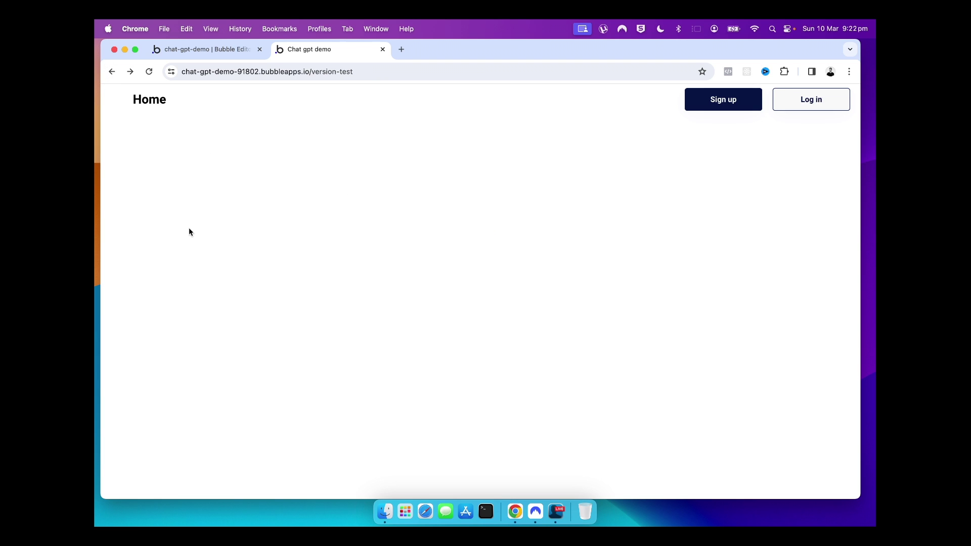
click(223, 49)
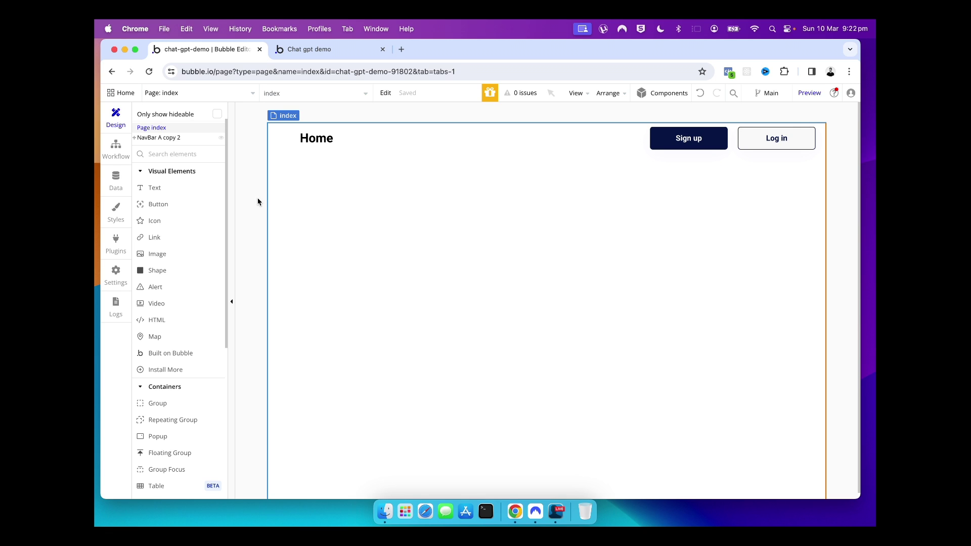
Convert the NavBar group into a reusable element named 'navbar'
double_click(321, 144)
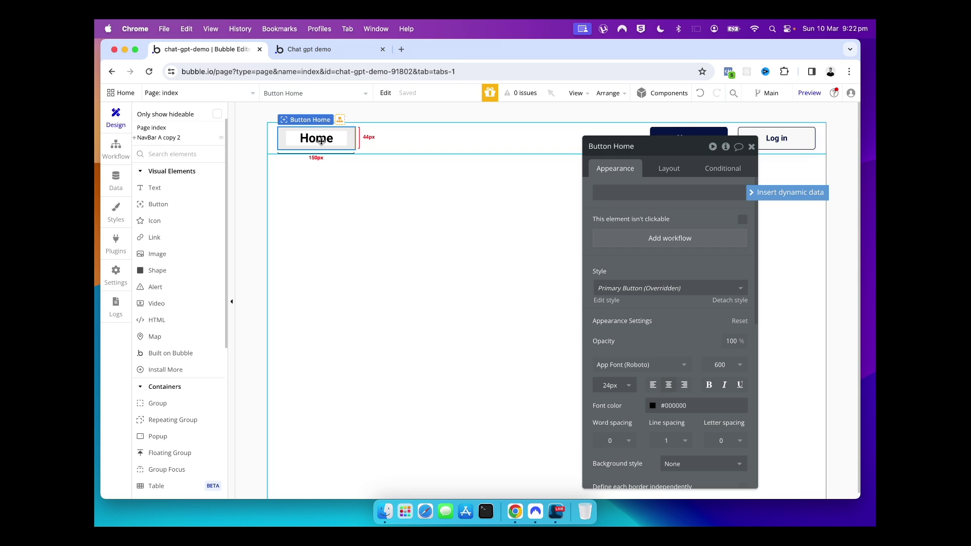
click(273, 148)
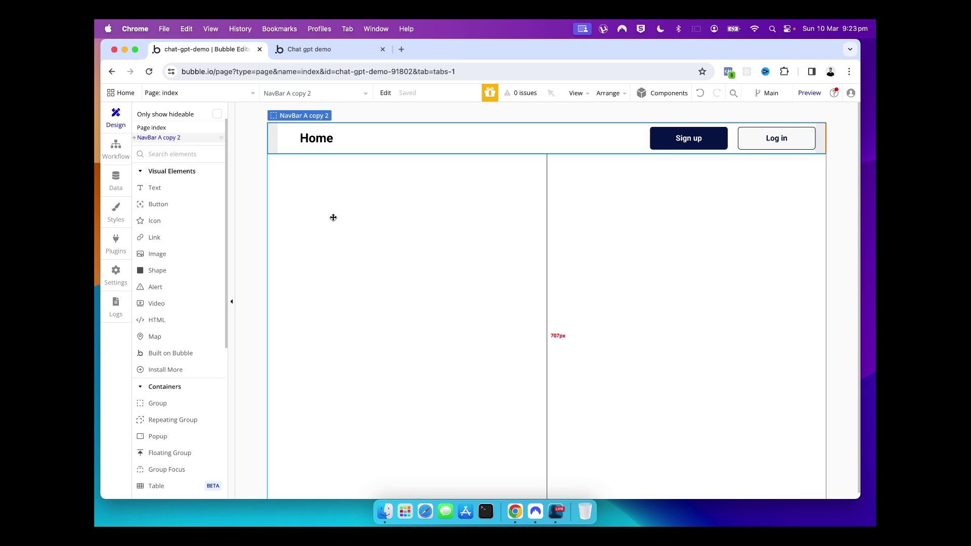
right_click(276, 152)
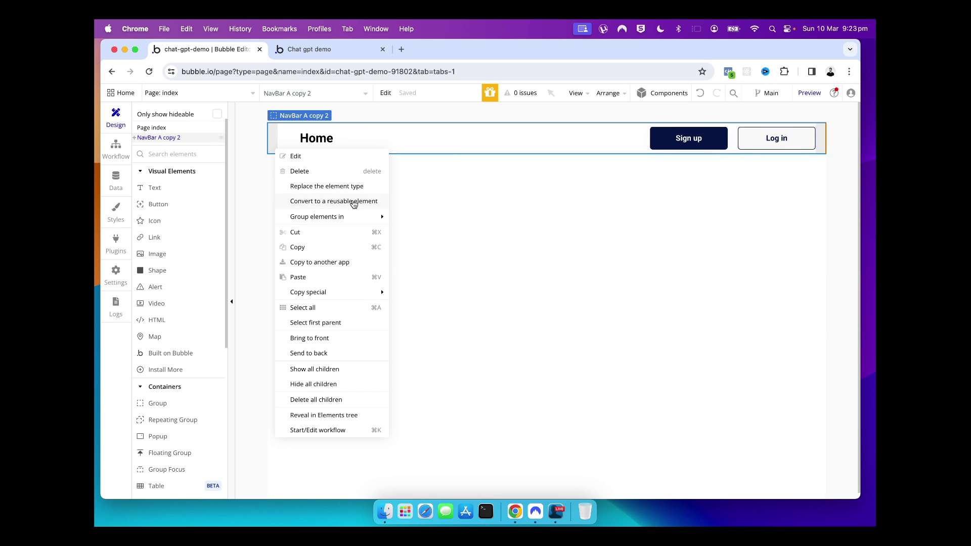
click(294, 202)
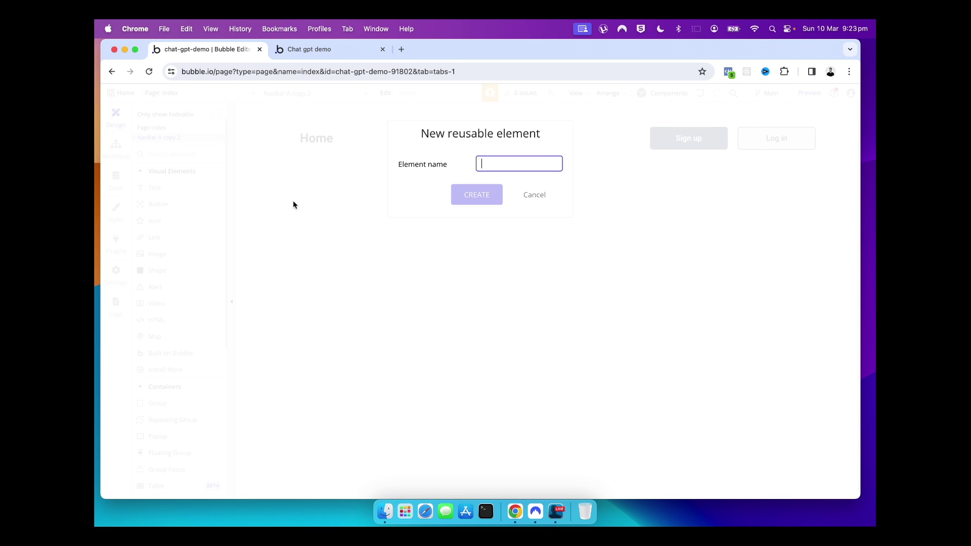
text(navbar)
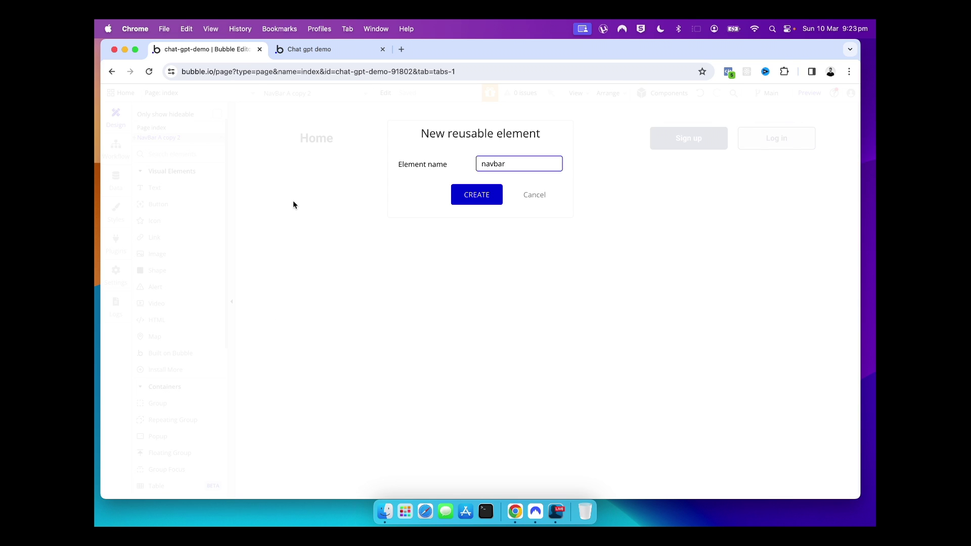
key(Return)
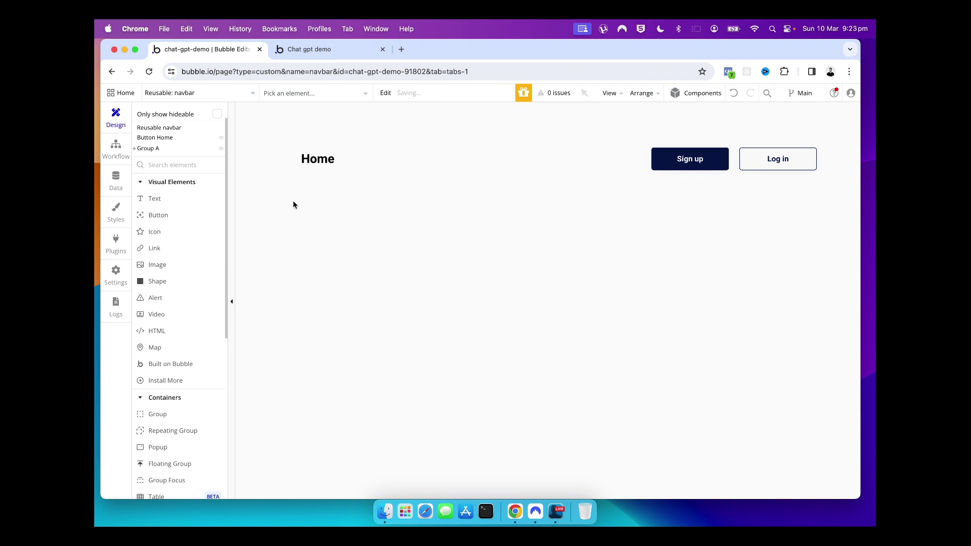
Select the navbar and open the pages and reusable elements dropdown
click(434, 251)
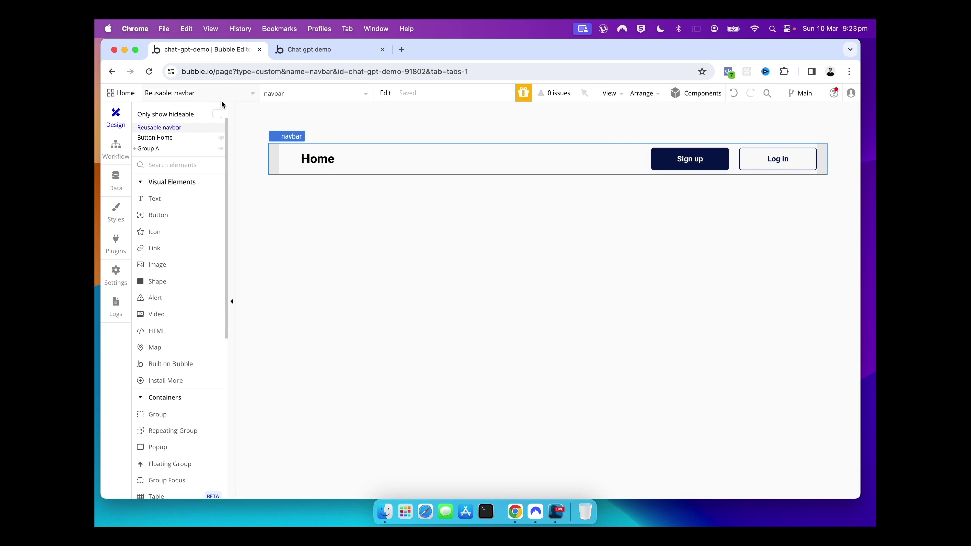
click(250, 99)
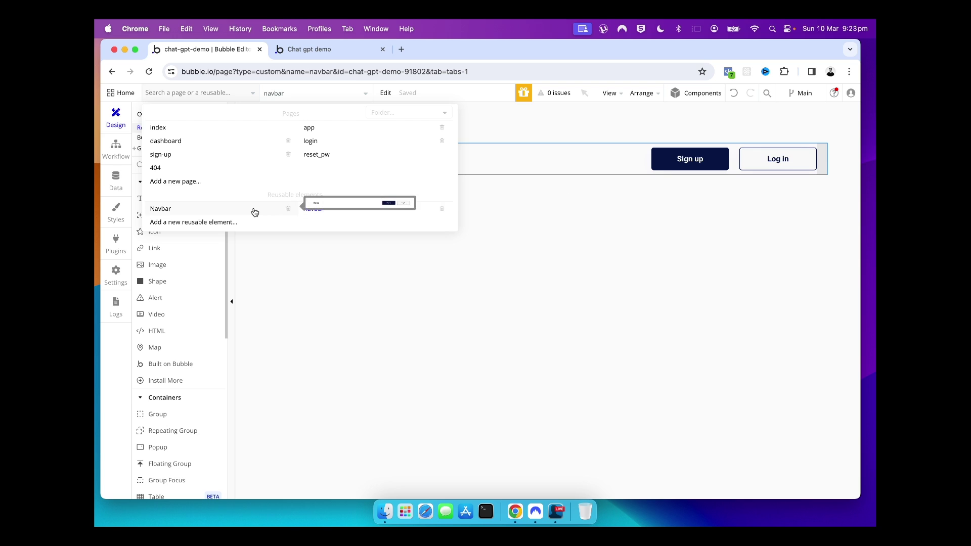
Switch to the index page and delete the old 'NavBar A copy 2' group
click(393, 213)
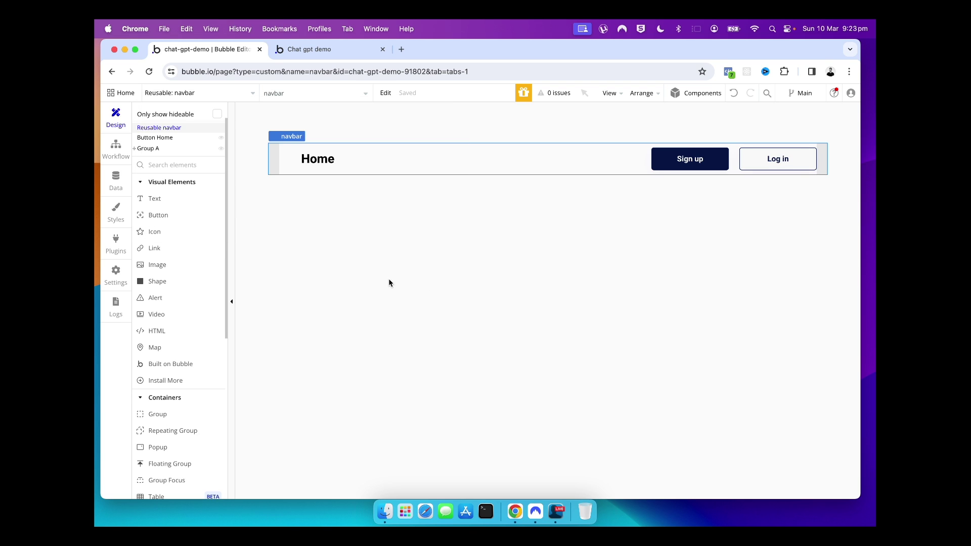
click(228, 97)
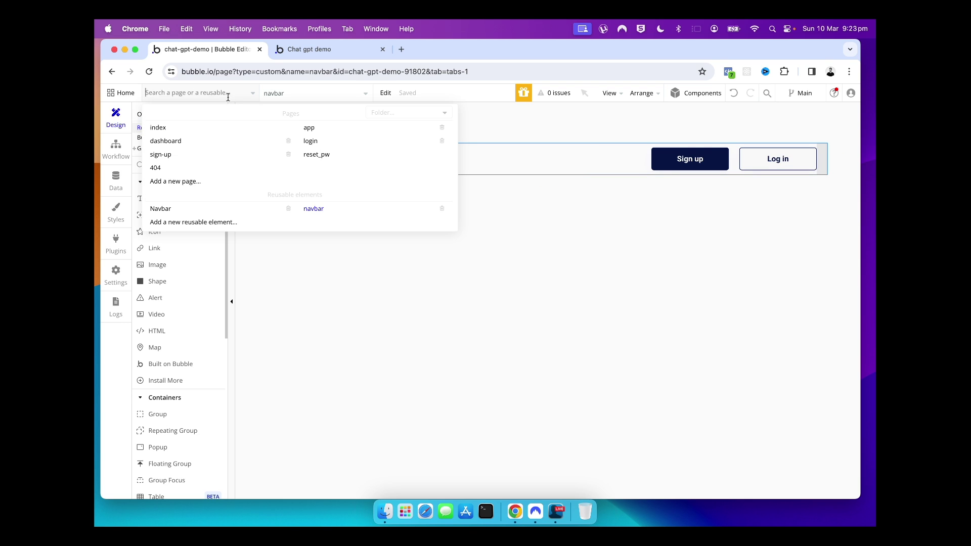
click(192, 130)
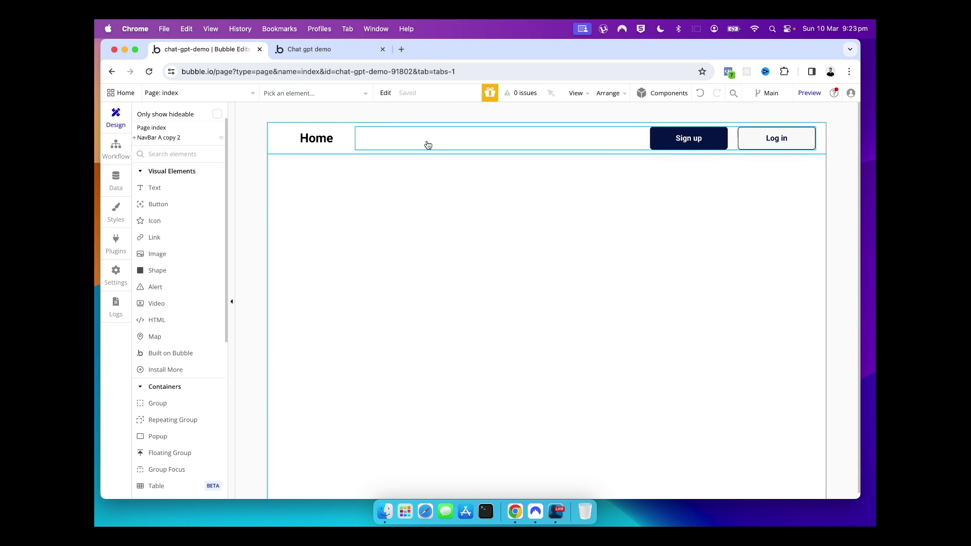
click(281, 169)
click(273, 149)
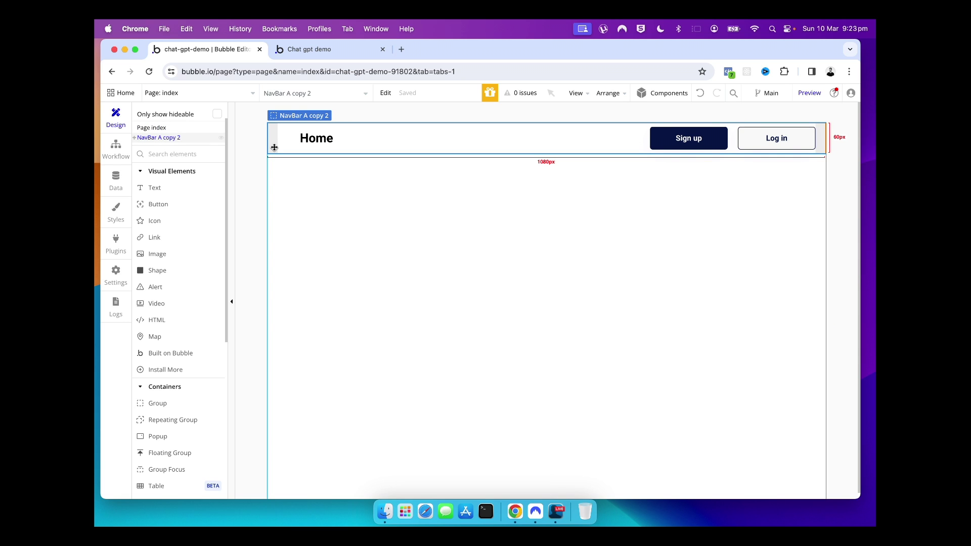
key(Delete)
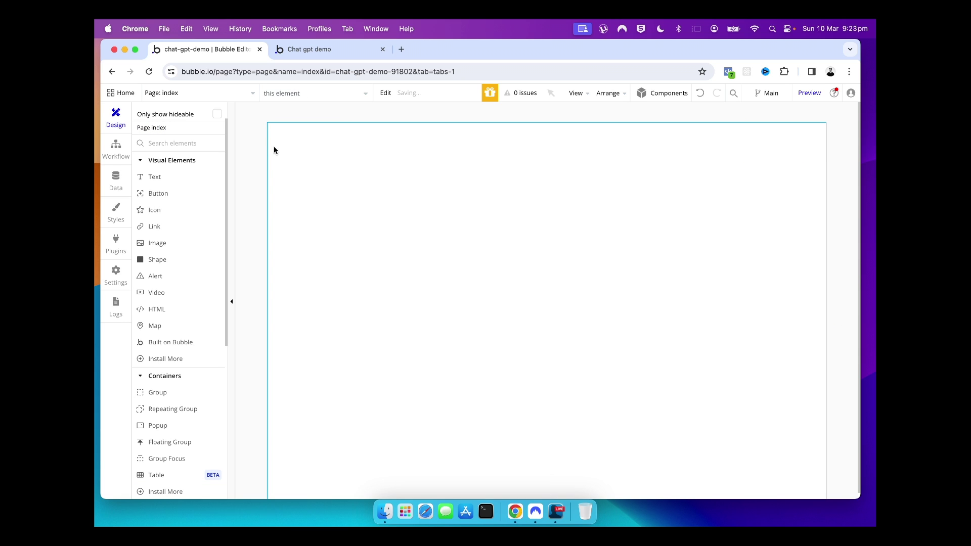
click(308, 153)
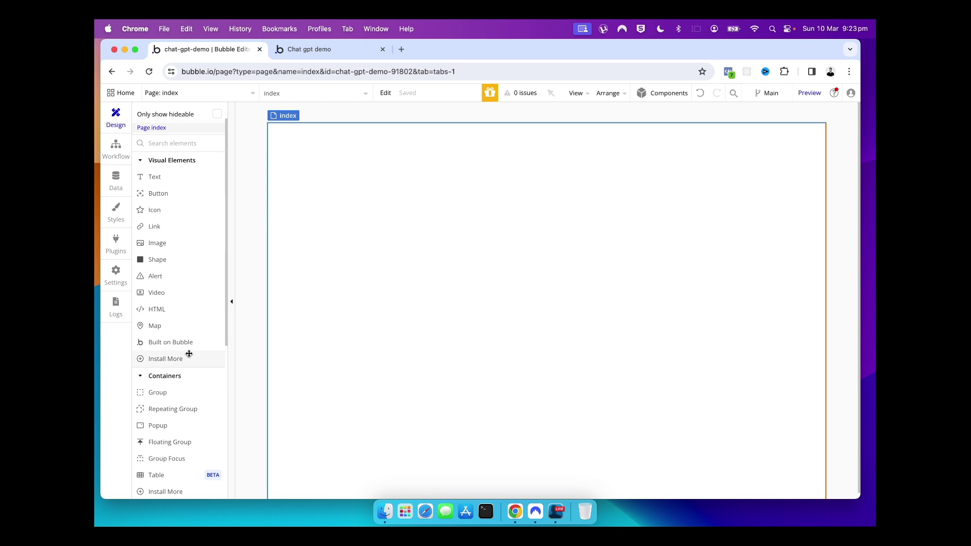
Place the navbar reusable element across the top of the index page
scroll(189, 356, down, 5)
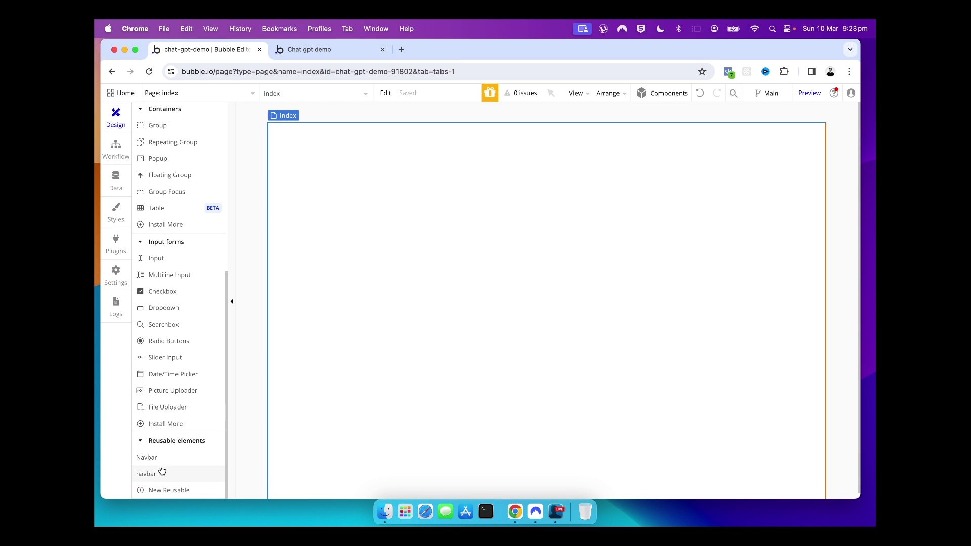
click(158, 474)
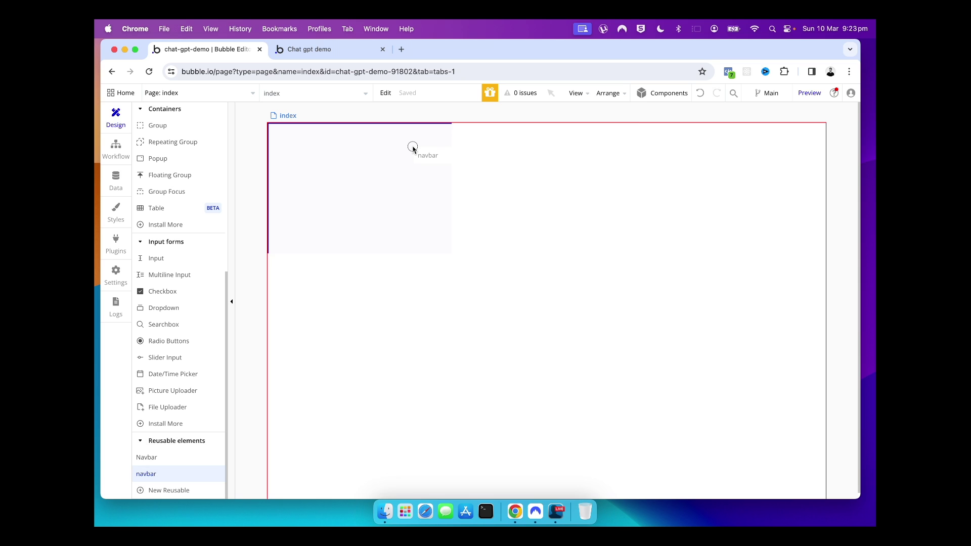
click(482, 148)
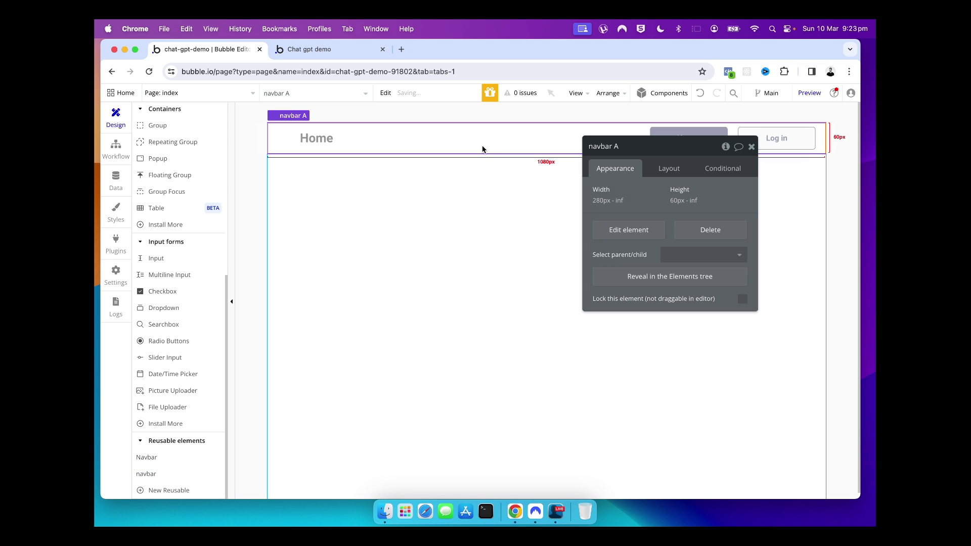
click(428, 242)
click(751, 146)
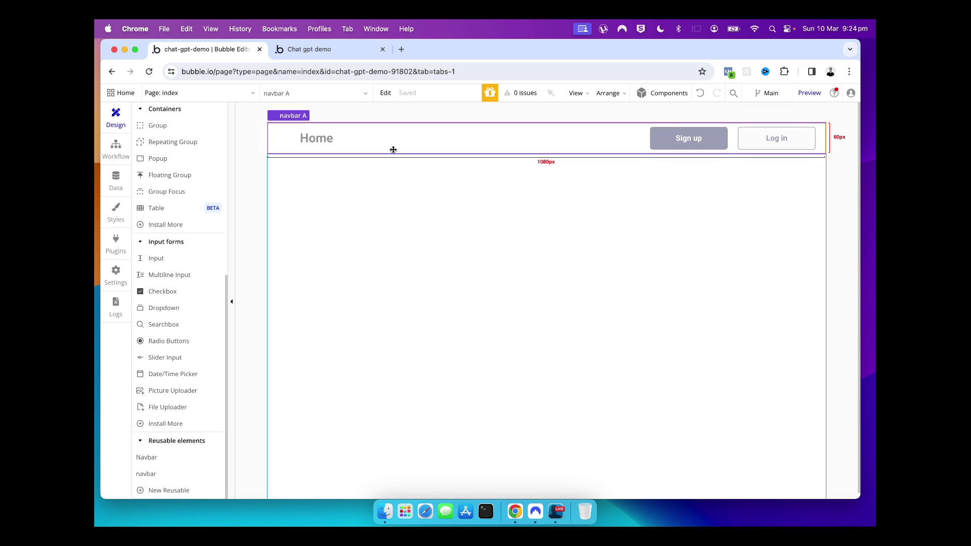
Open the app preview with debugger mode turned off
click(809, 93)
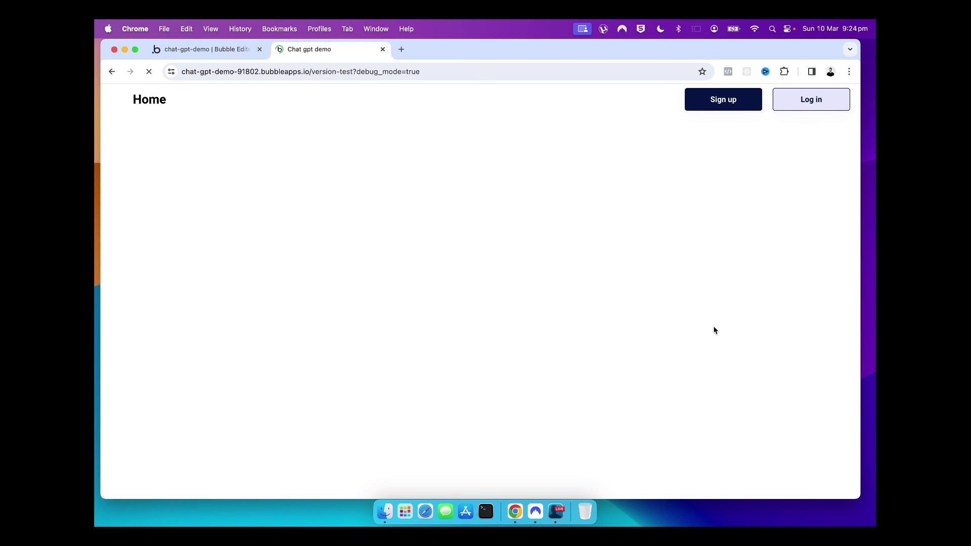
click(848, 486)
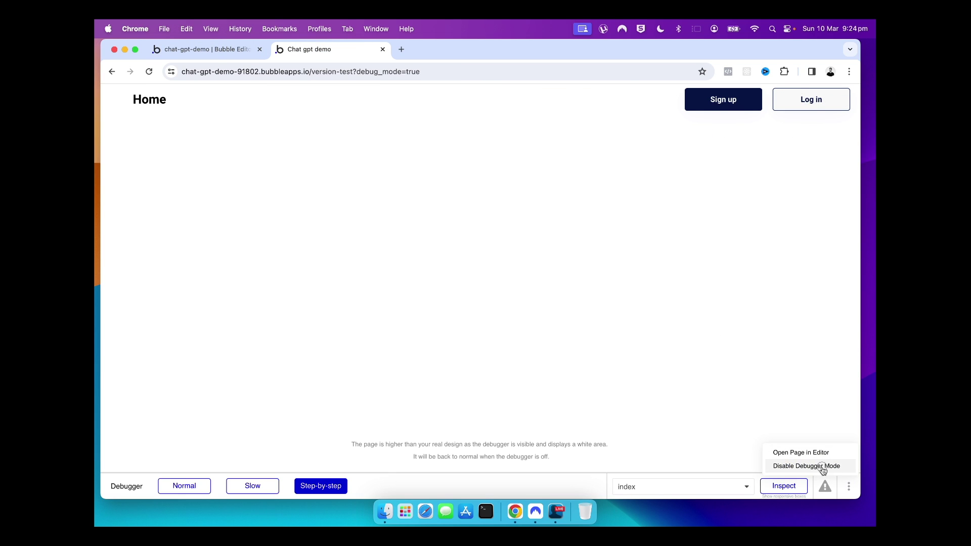
click(805, 464)
Test the Log in and Sign up links, then return to the editor
click(797, 101)
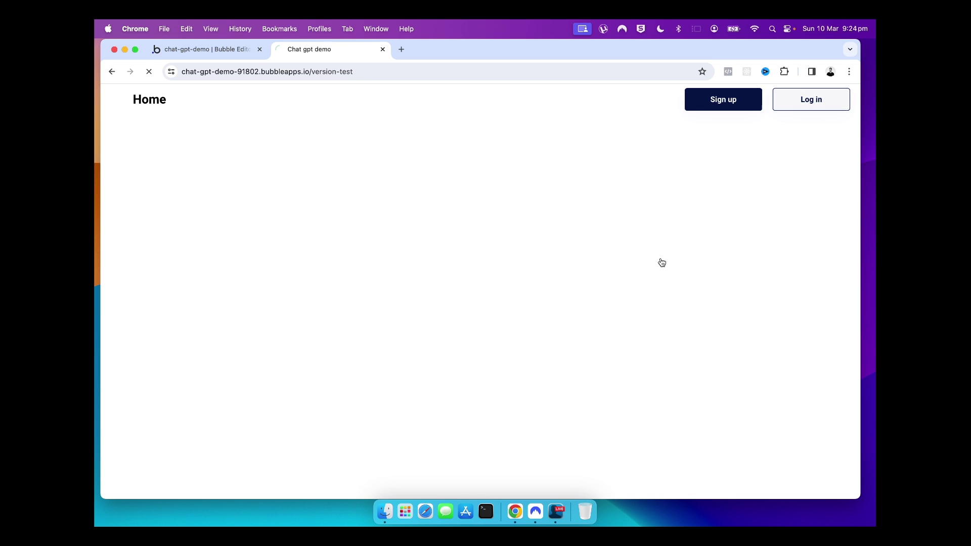
click(111, 71)
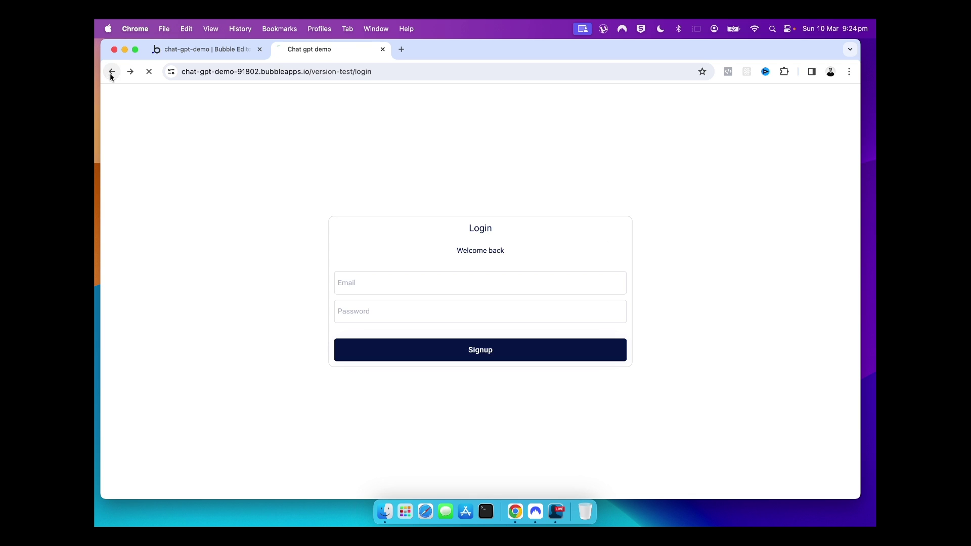
click(716, 109)
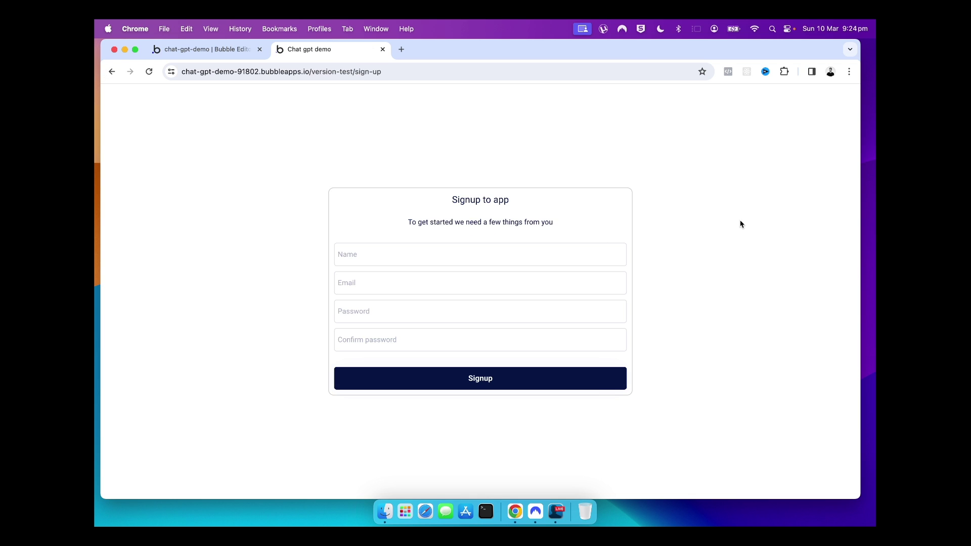
click(112, 71)
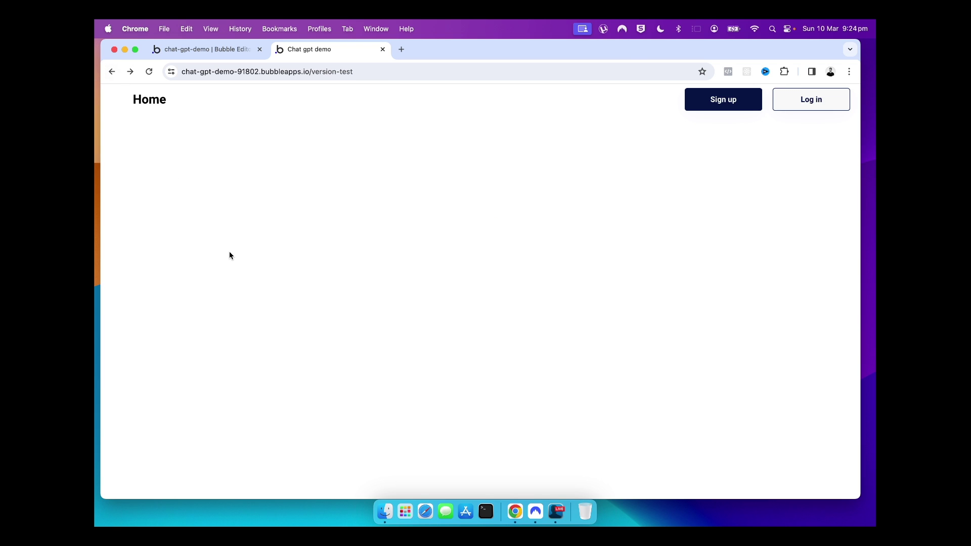
click(244, 52)
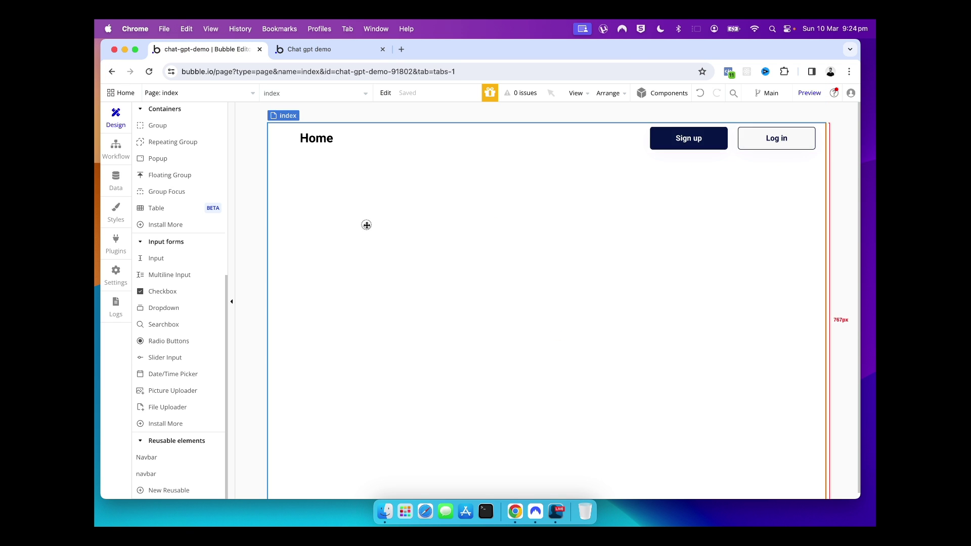
Place the reusable navbar at the top of the sign-up page
click(250, 93)
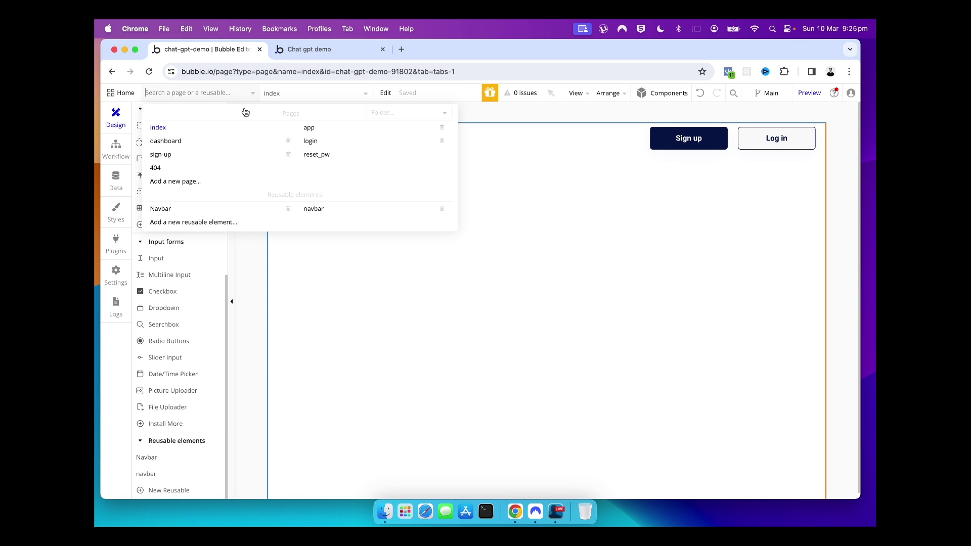
click(216, 162)
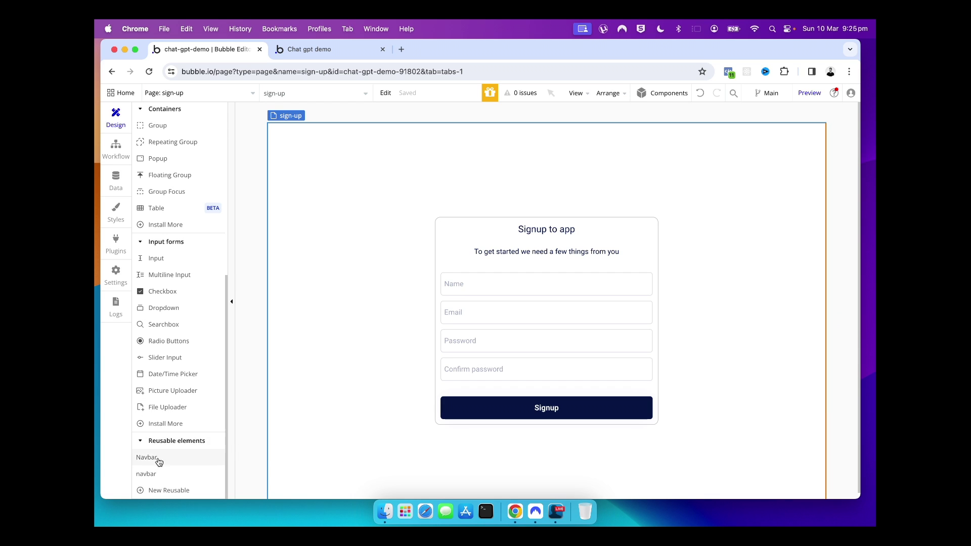
drag(152, 474, 482, 151)
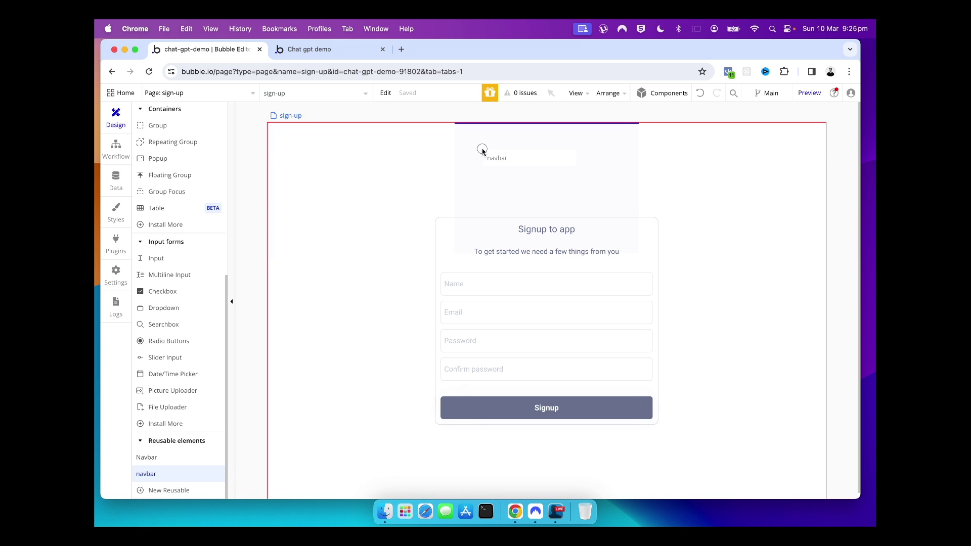
click(349, 219)
click(751, 147)
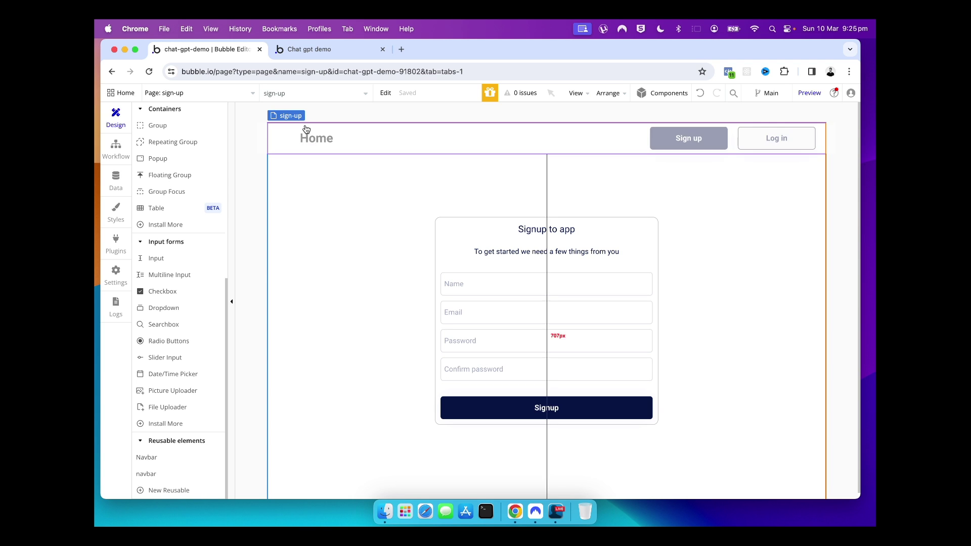
Place the reusable navbar at the top of the login page, then open index
click(251, 94)
click(313, 142)
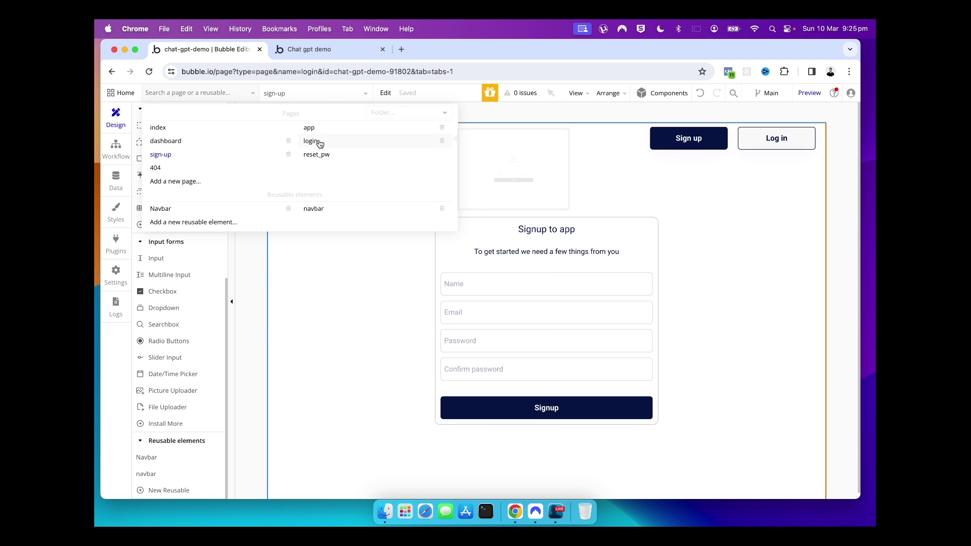
drag(163, 475, 477, 146)
click(390, 225)
click(751, 147)
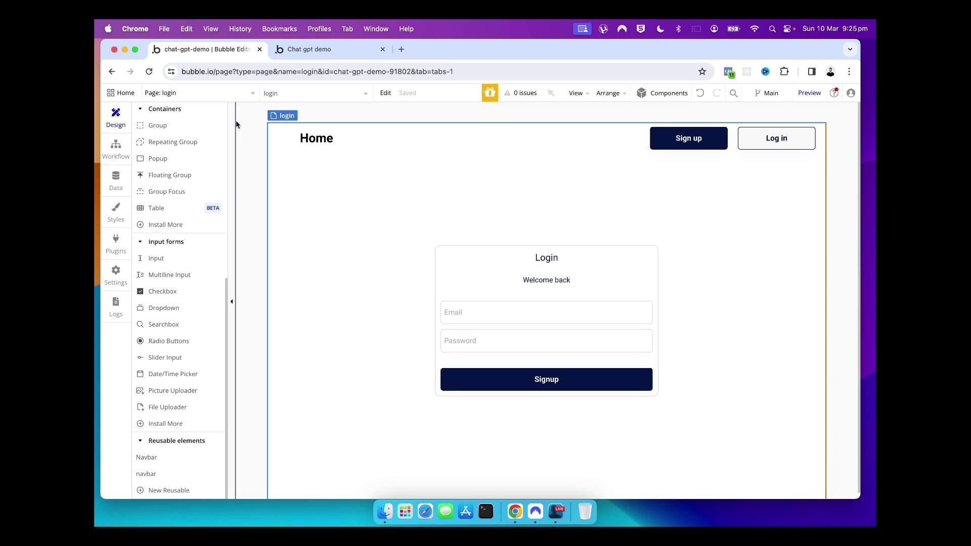
click(253, 94)
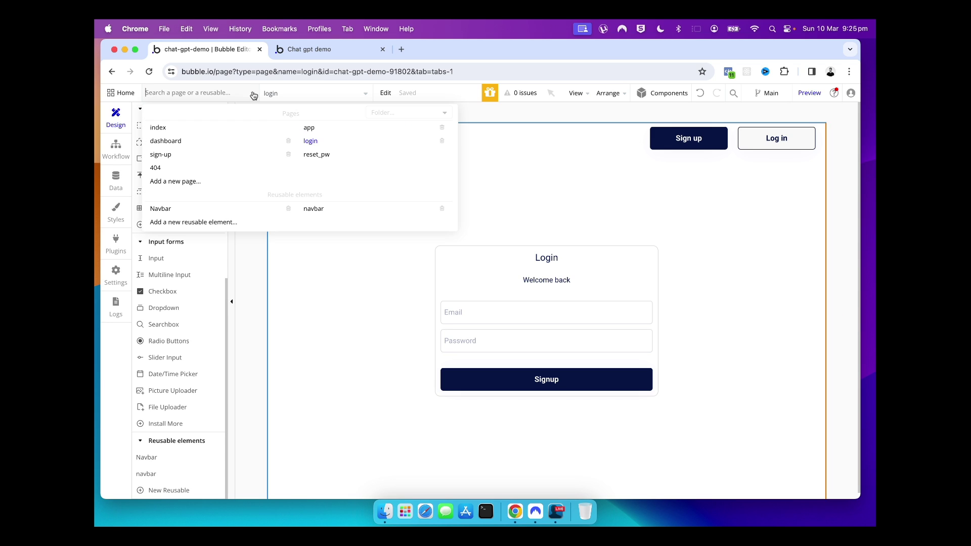
click(216, 129)
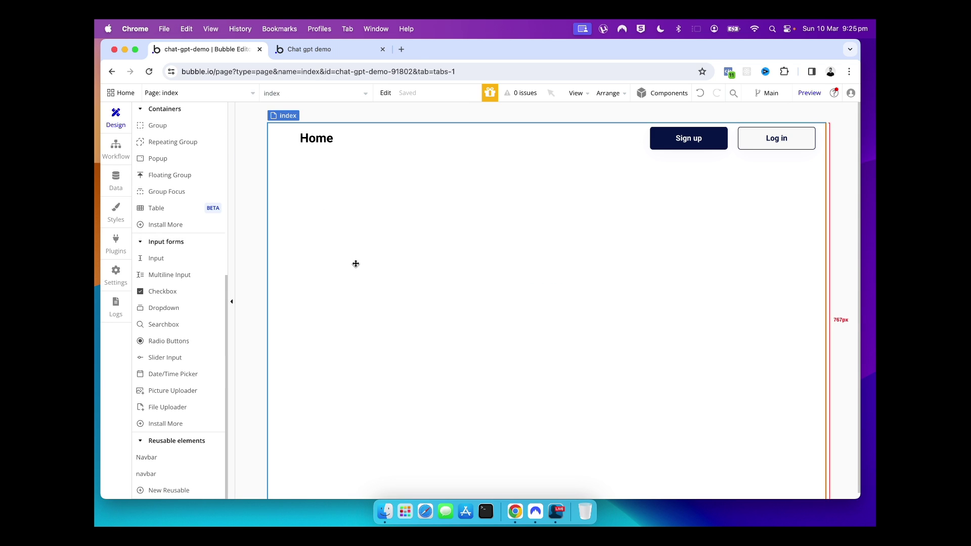
Open the app preview and disable debugger mode from the options menu
click(809, 94)
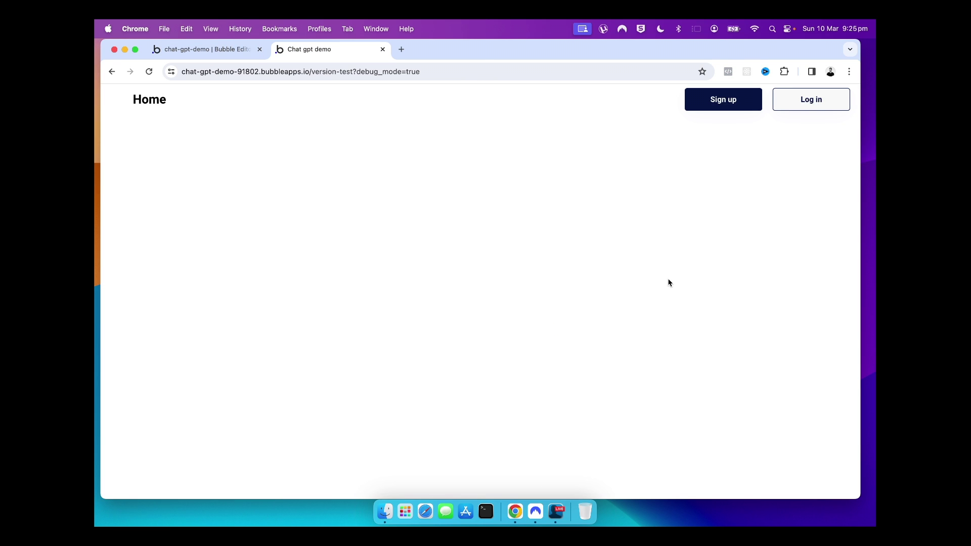
click(848, 486)
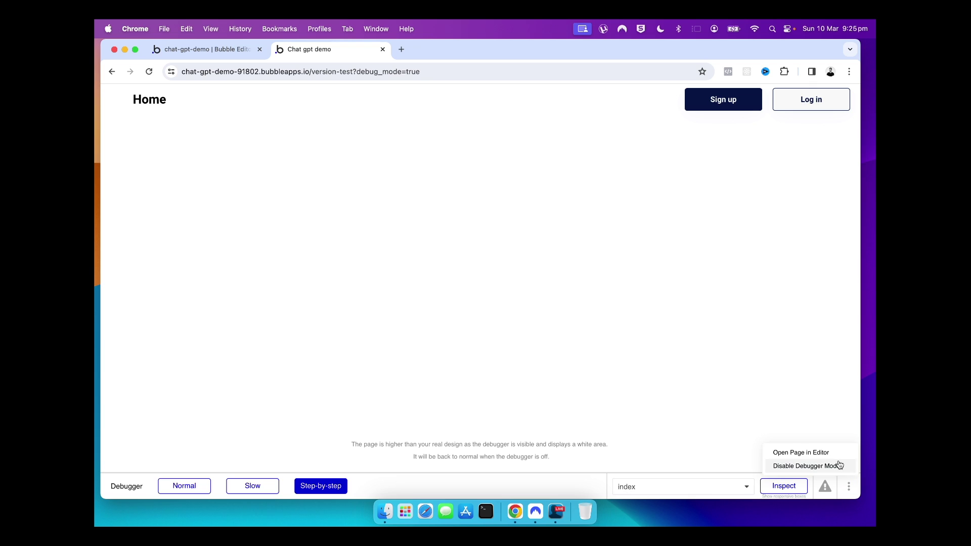
click(838, 464)
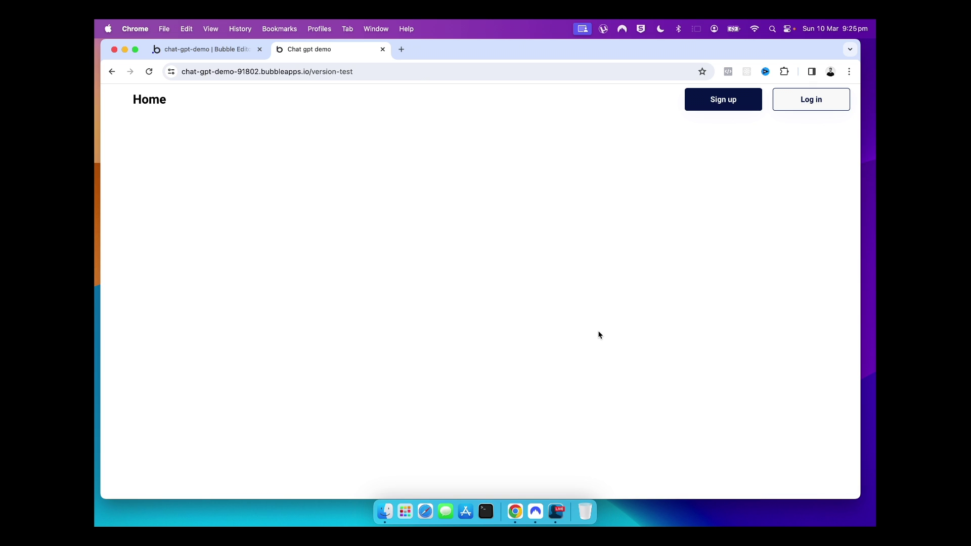
Test the navbar's Sign up, Log in and Home links, then return to the editor
click(697, 106)
click(829, 107)
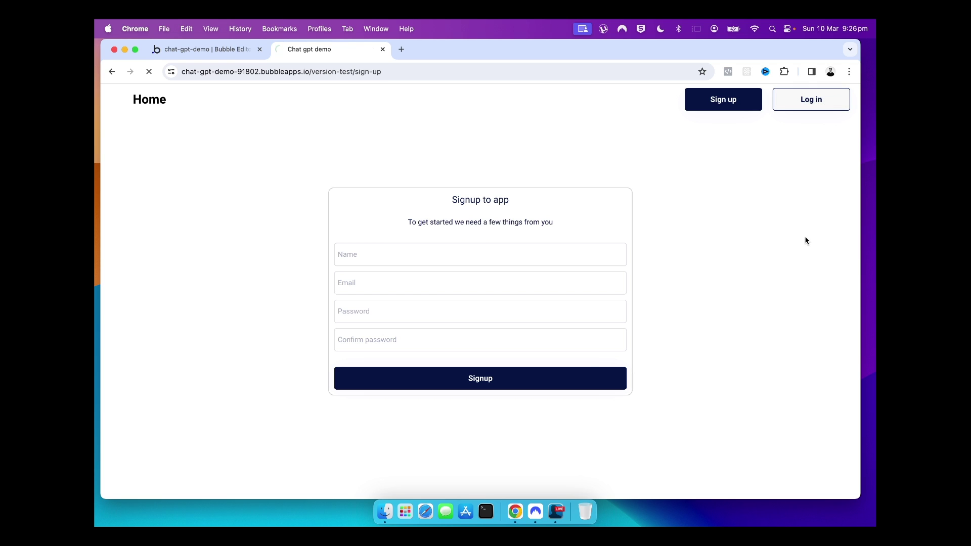
click(150, 101)
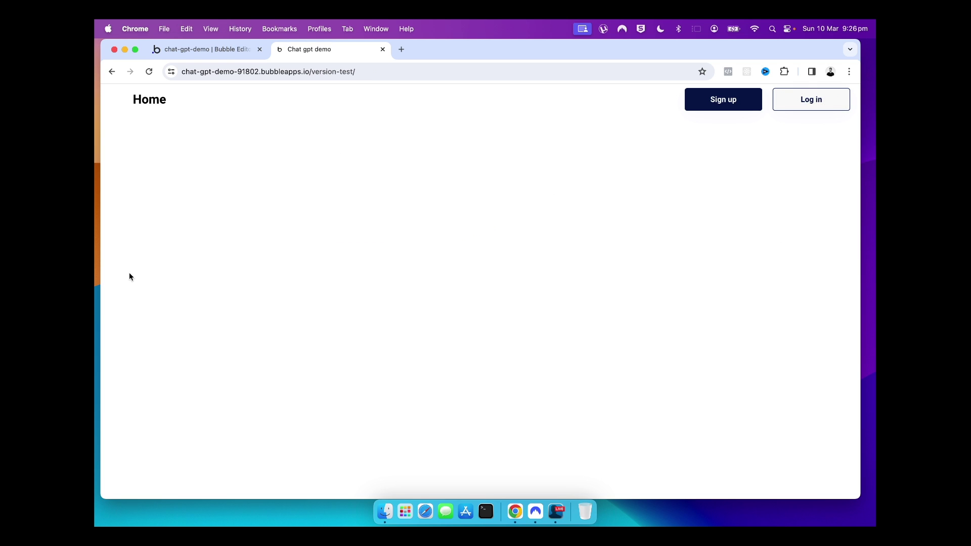
click(207, 51)
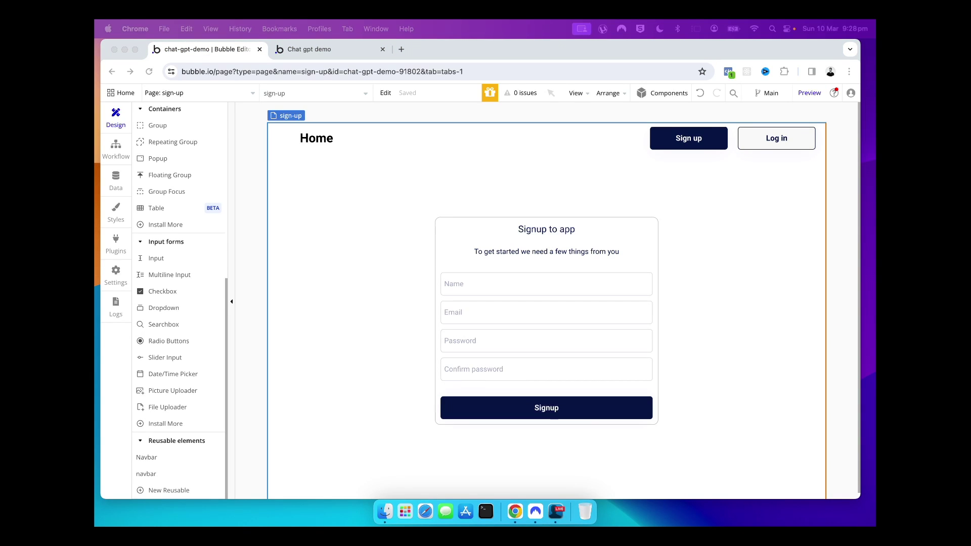
Inspect the properties of the Name, Email, Password and Confirm password fields on the sign-up form
click(468, 293)
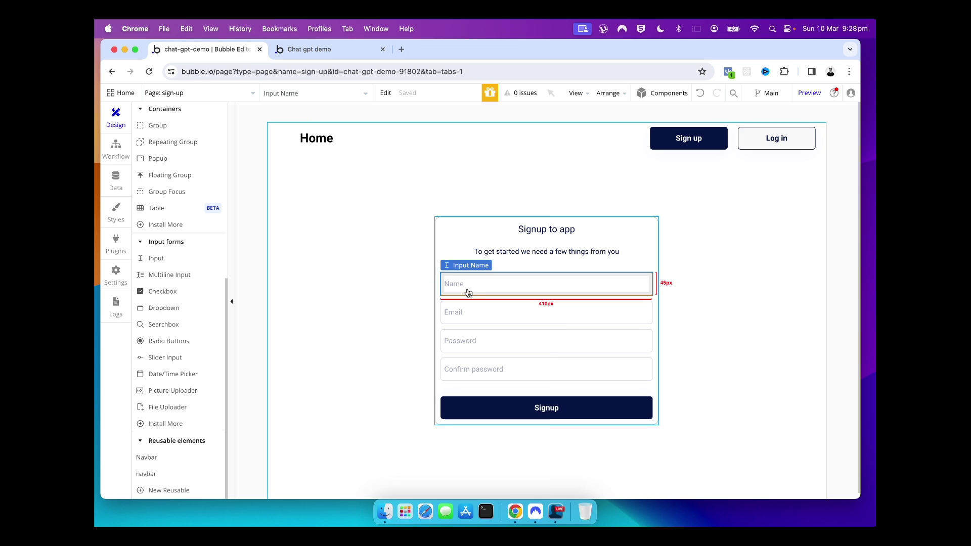
click(399, 288)
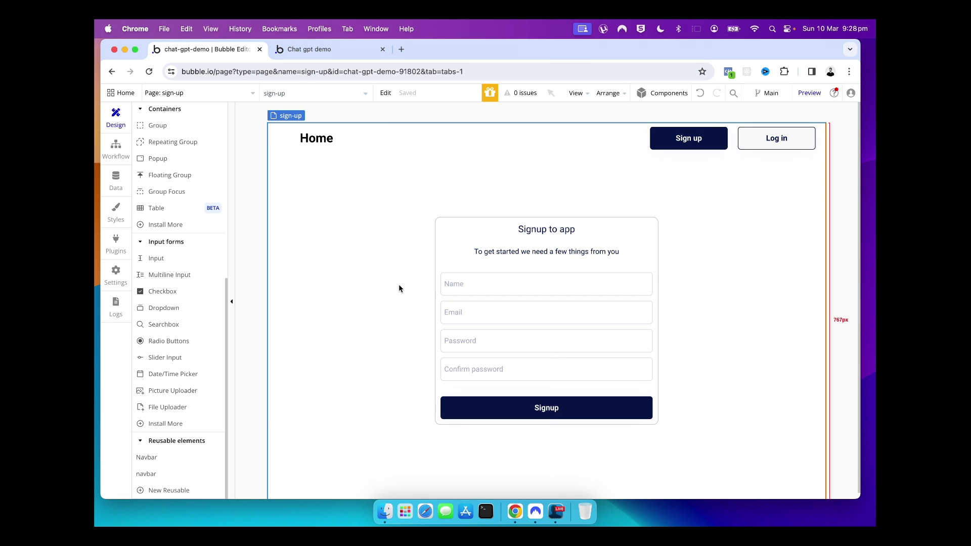
click(438, 256)
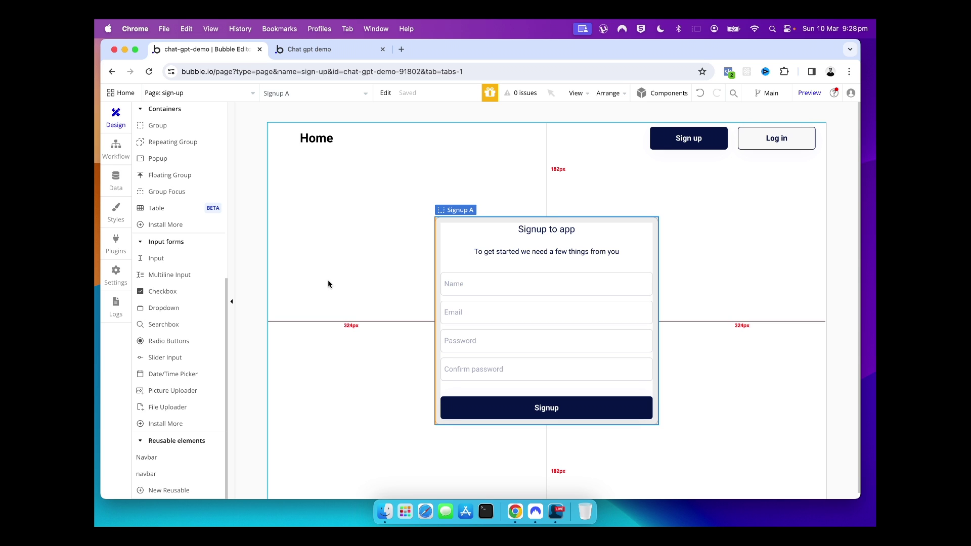
double_click(449, 284)
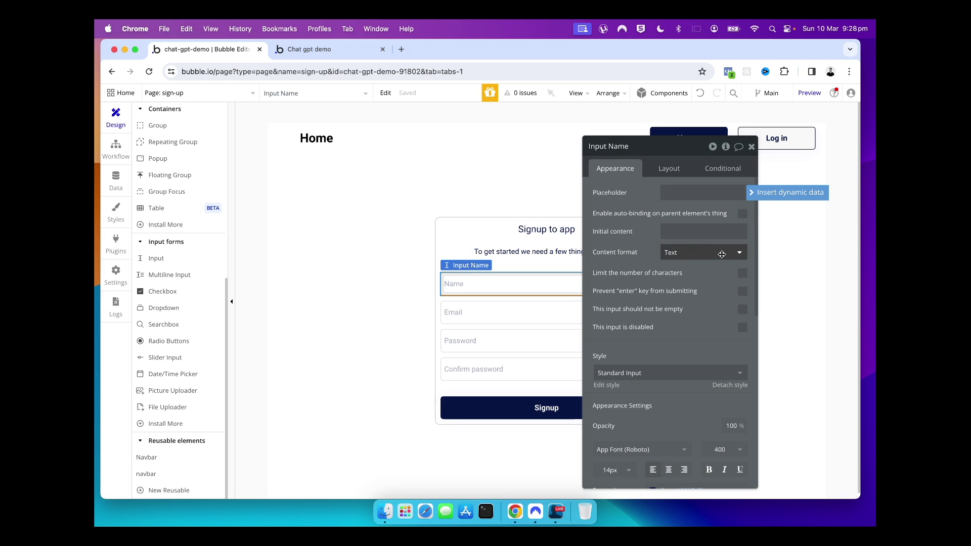
click(478, 316)
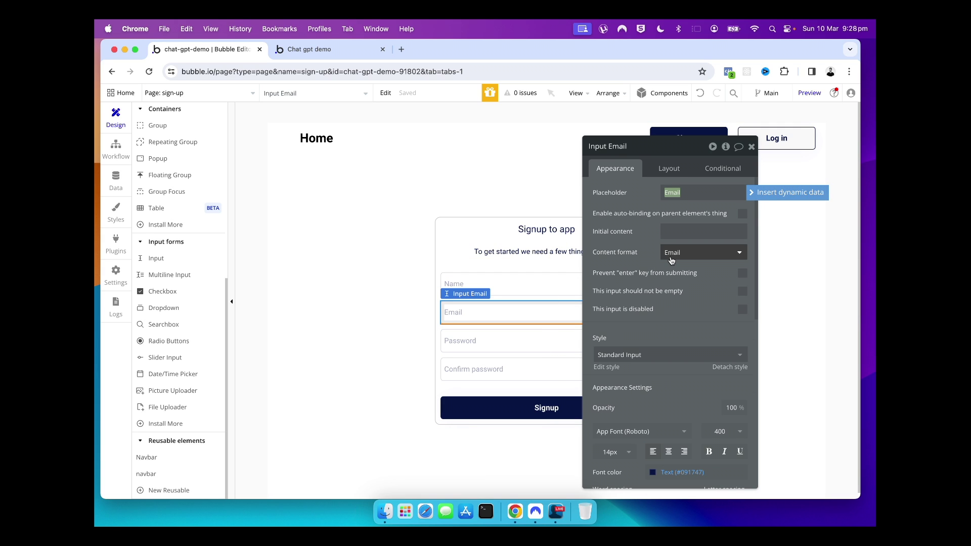
click(449, 351)
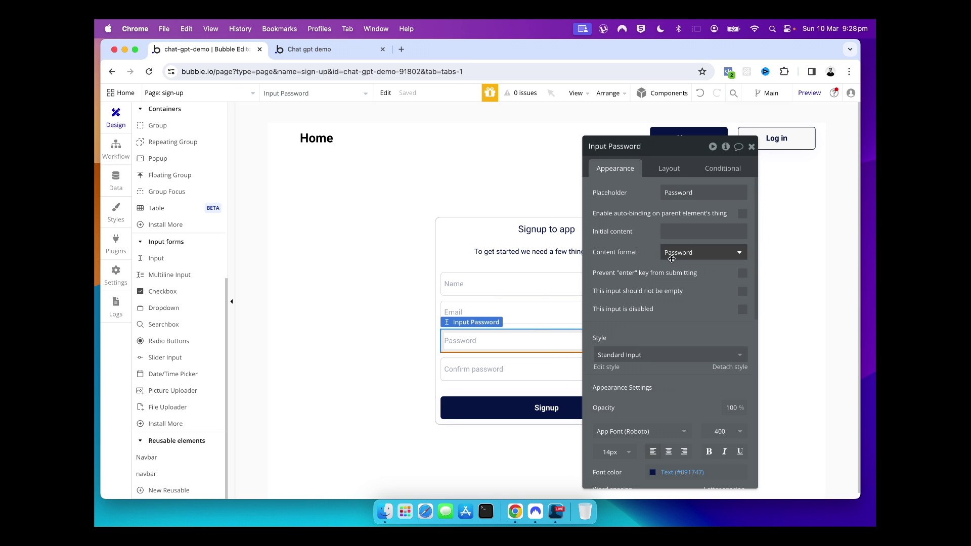
click(453, 364)
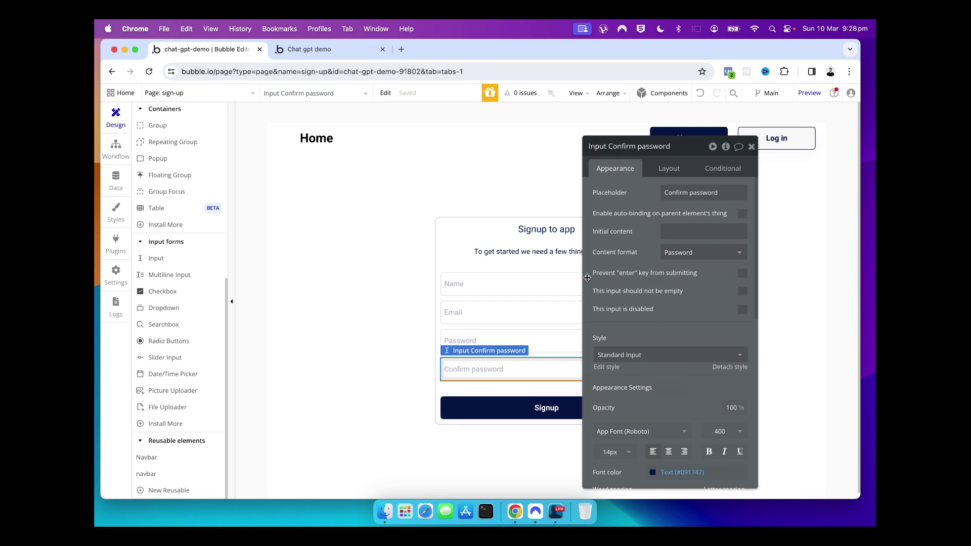
scroll(666, 287, down, 1)
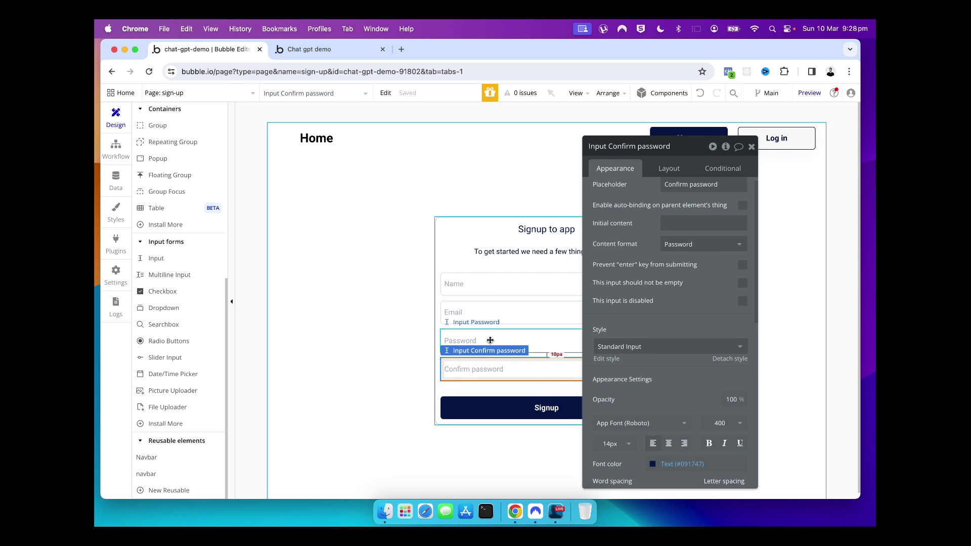
Mark the Name, Email, Password and Confirm password inputs as 'This input should not be empty'
click(450, 283)
click(742, 301)
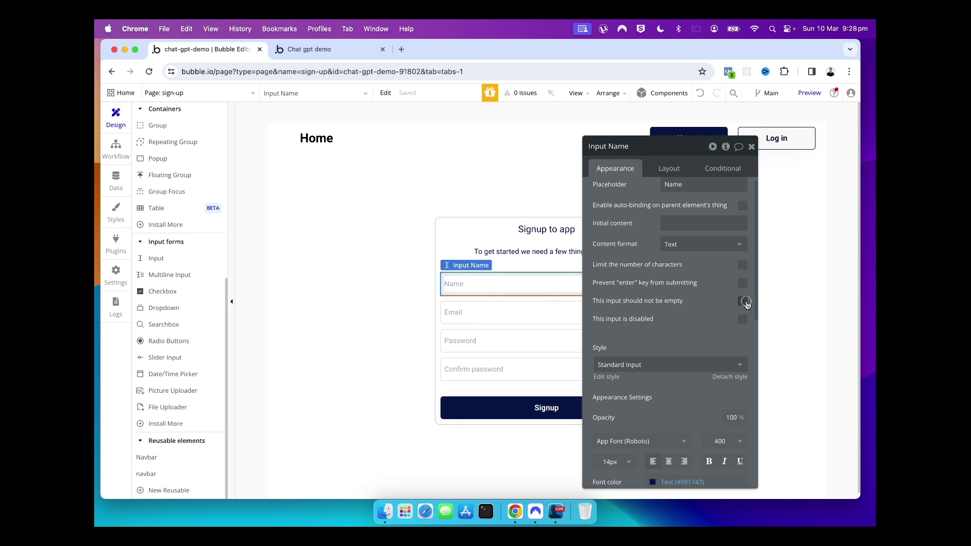
click(446, 322)
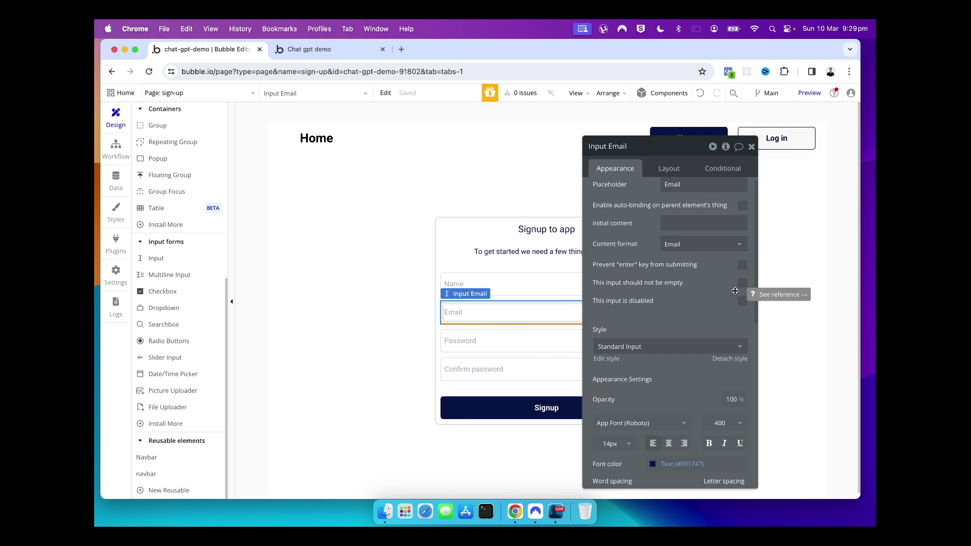
click(741, 283)
click(469, 344)
click(741, 283)
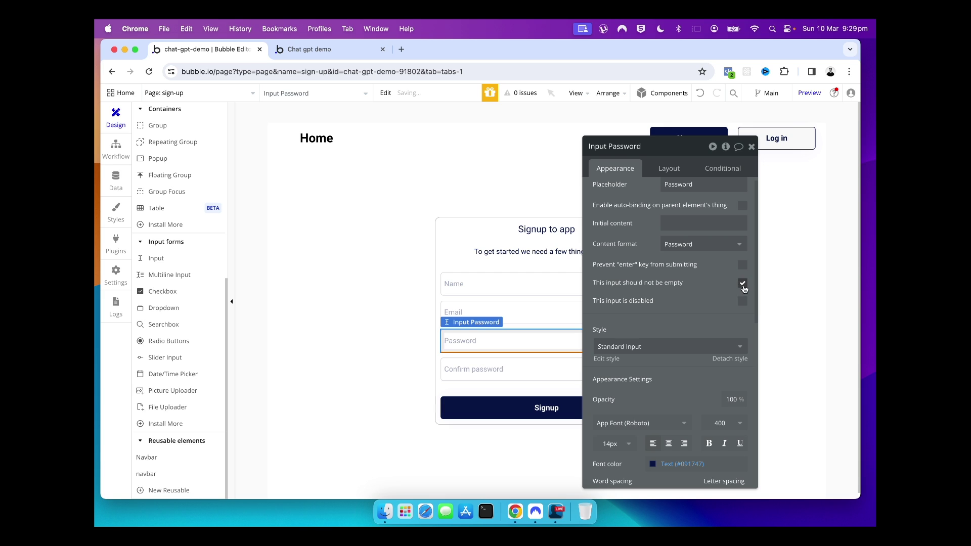
click(487, 365)
click(741, 282)
scroll(717, 293, down, 3)
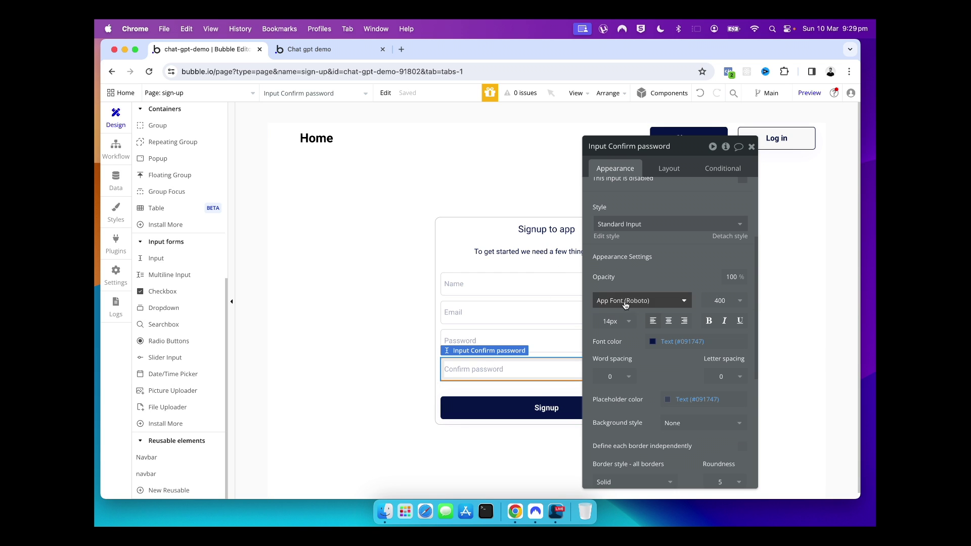
Open the Signup button's properties
click(444, 389)
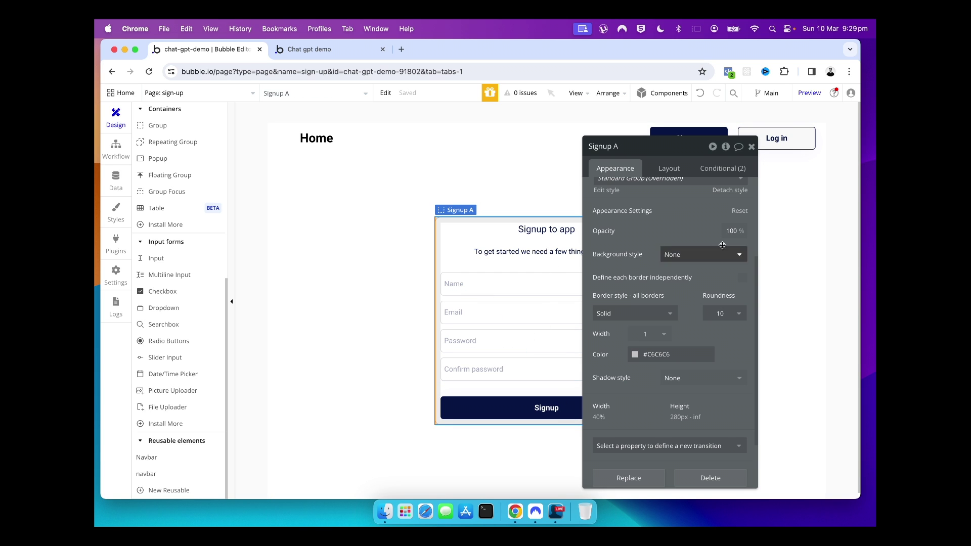
click(751, 147)
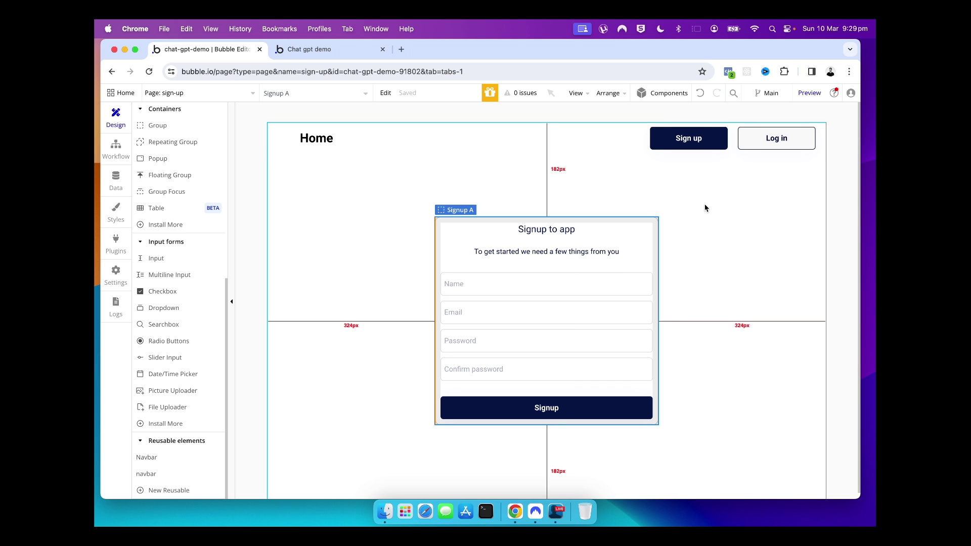
double_click(455, 420)
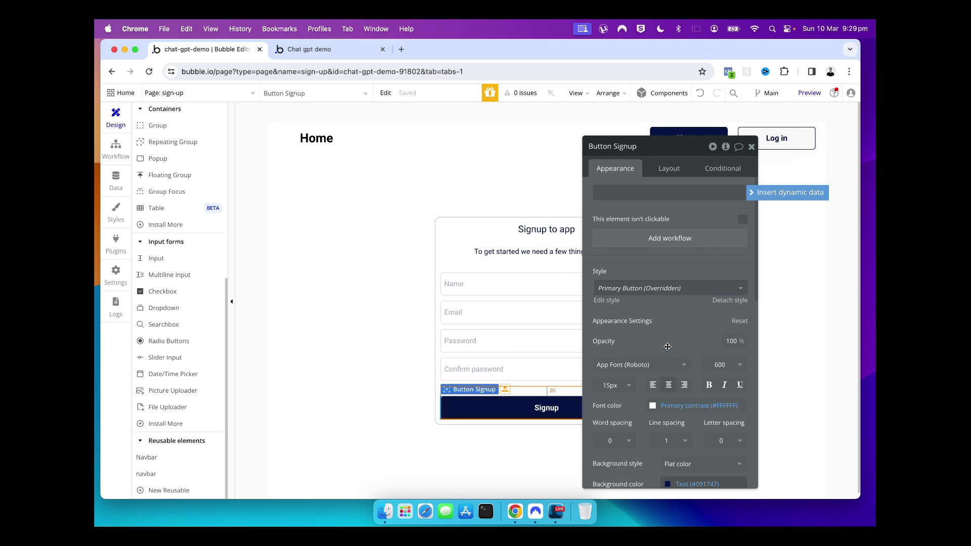
Create a Signup button click workflow with Account > Sign the user up as Step 1
scroll(667, 347, down, 5)
scroll(667, 347, up, 5)
click(660, 242)
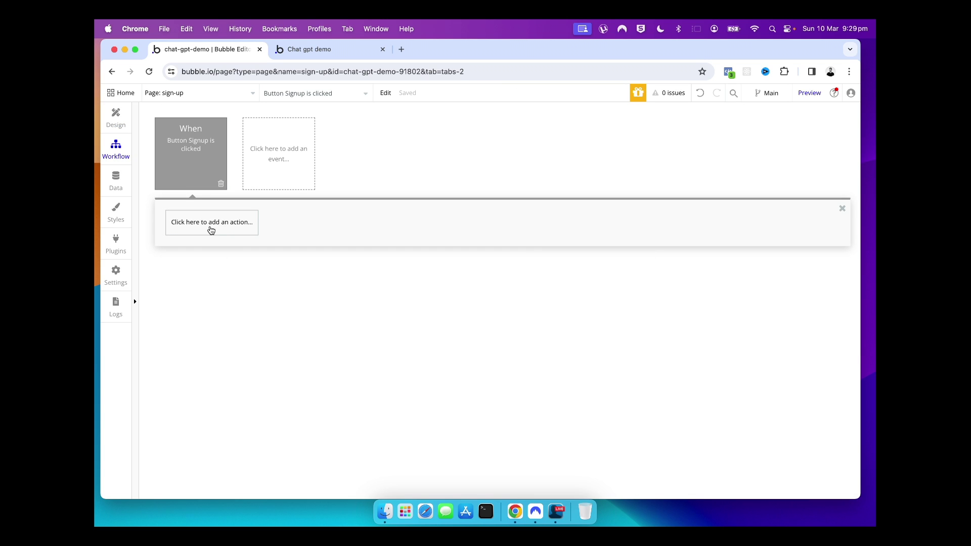
click(211, 230)
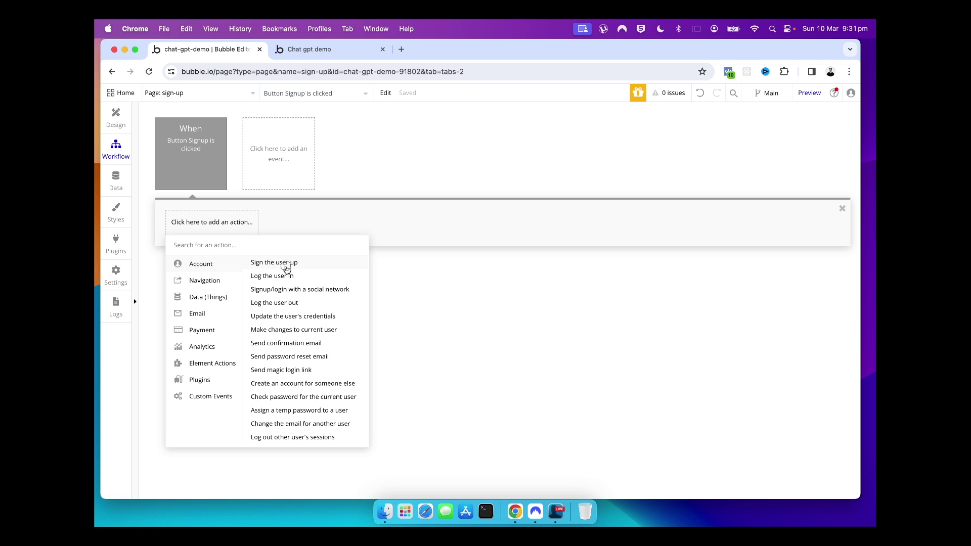
click(286, 264)
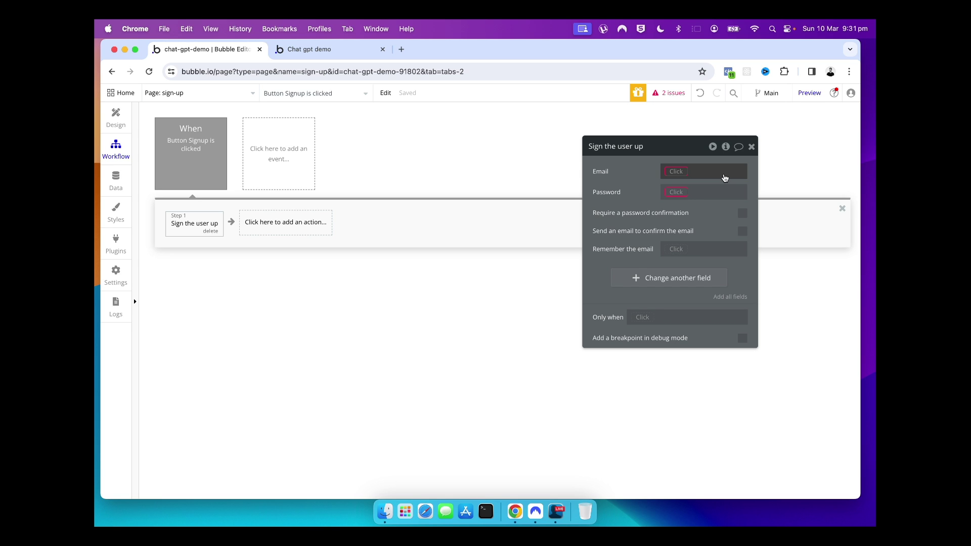
Set the sign-up Email to Input Email's value and Password to Input Password's value
click(693, 173)
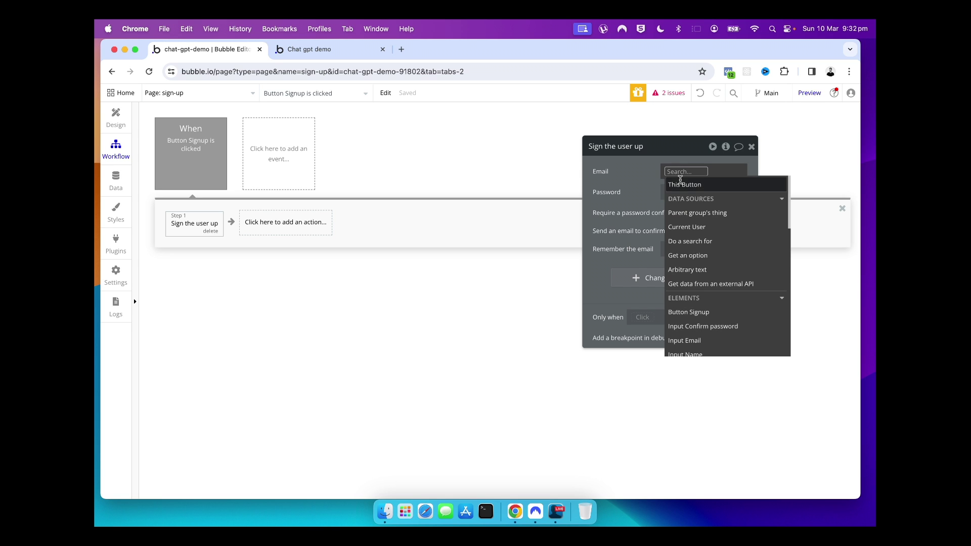
scroll(692, 251, down, 5)
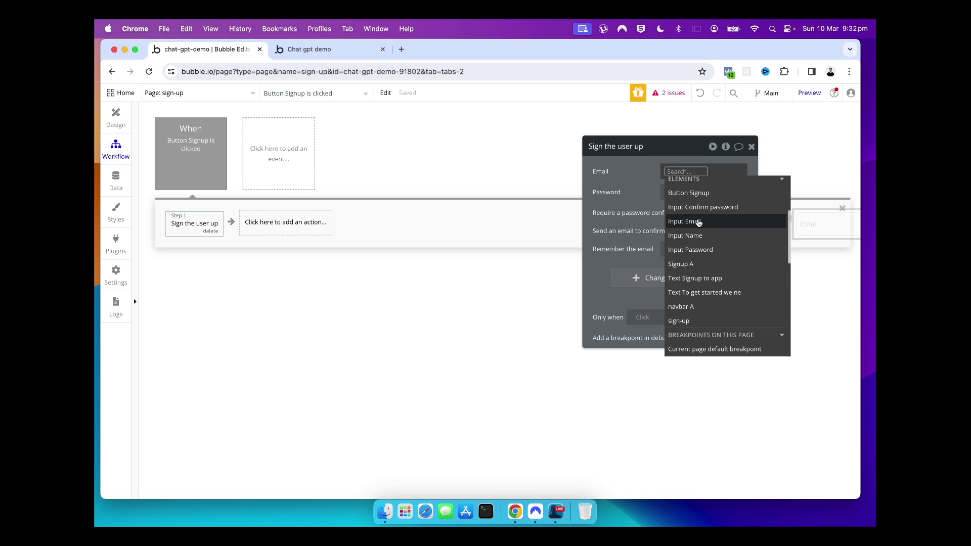
click(732, 223)
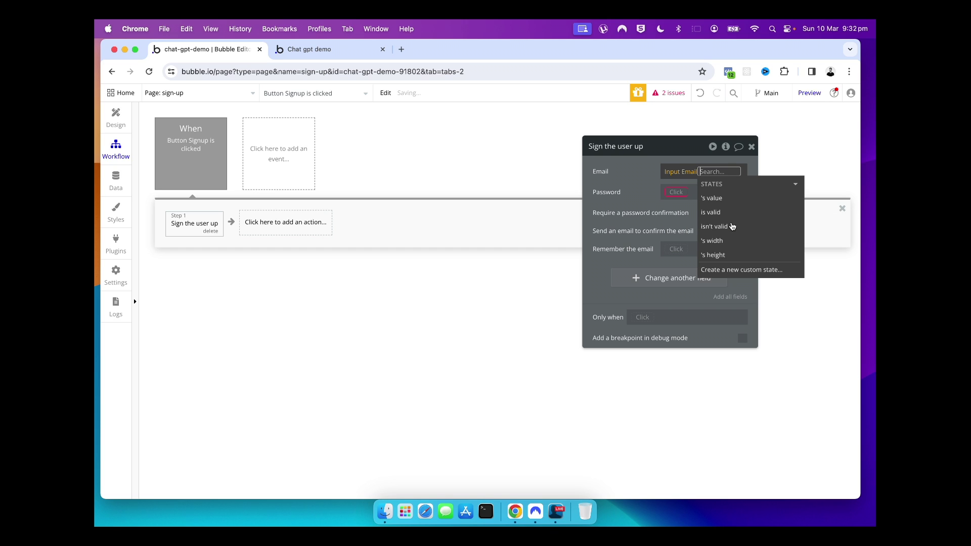
click(718, 198)
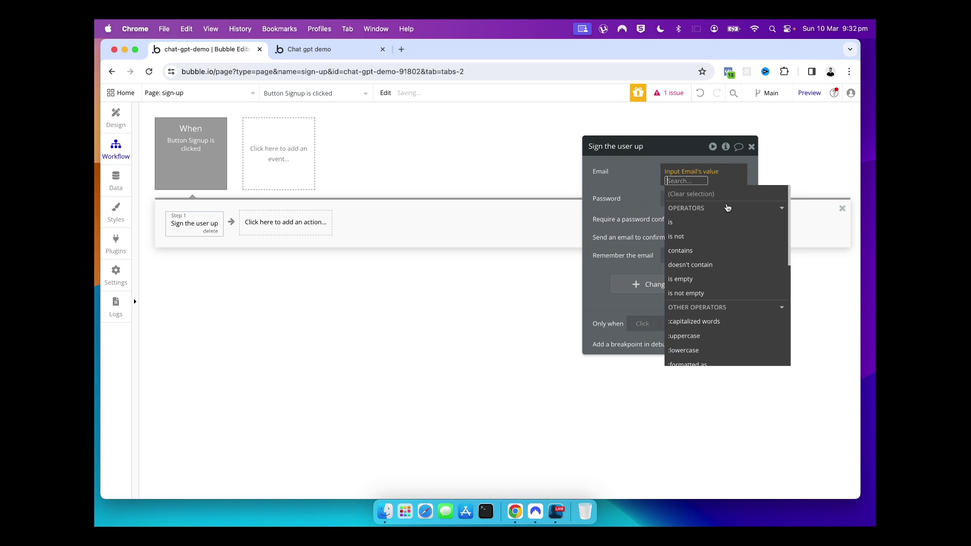
click(619, 184)
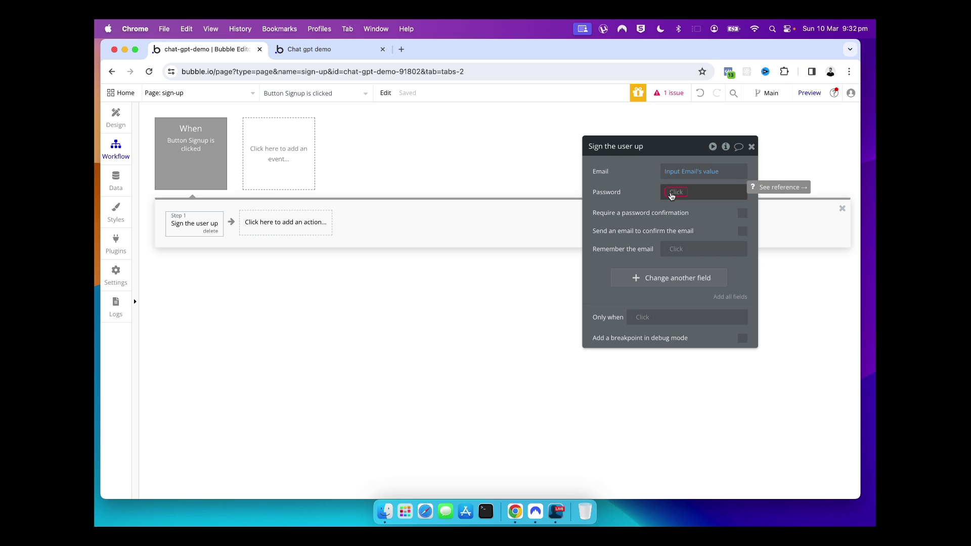
click(672, 192)
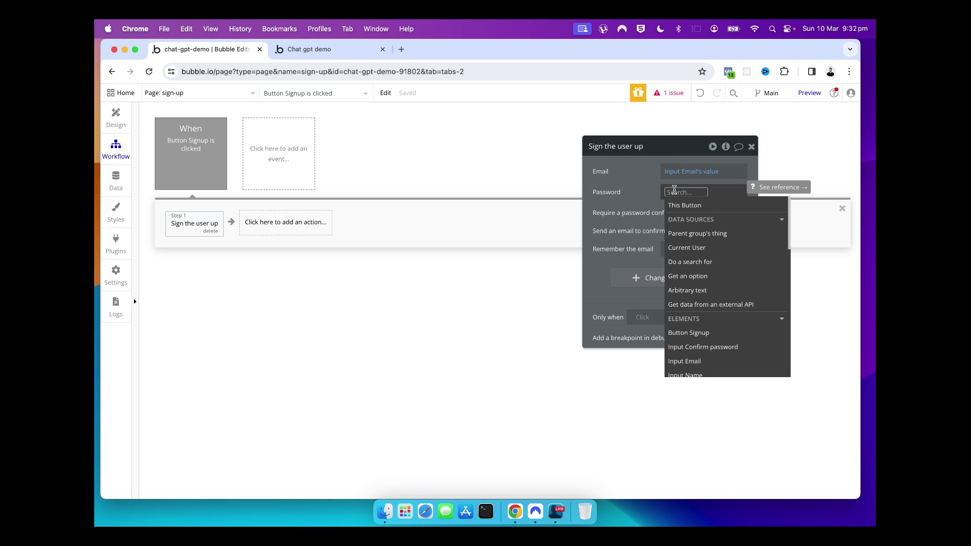
scroll(712, 288, down, 2)
scroll(712, 288, down, 3)
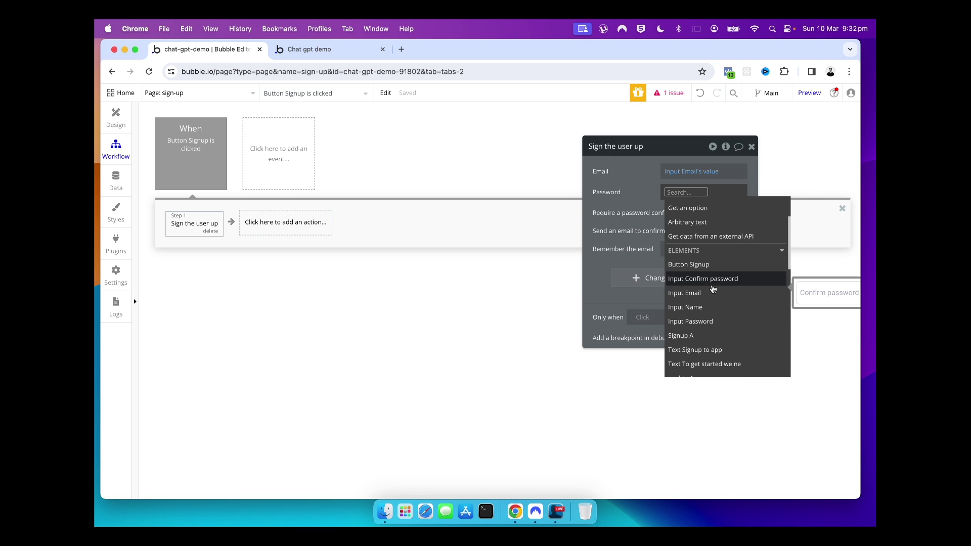
click(699, 309)
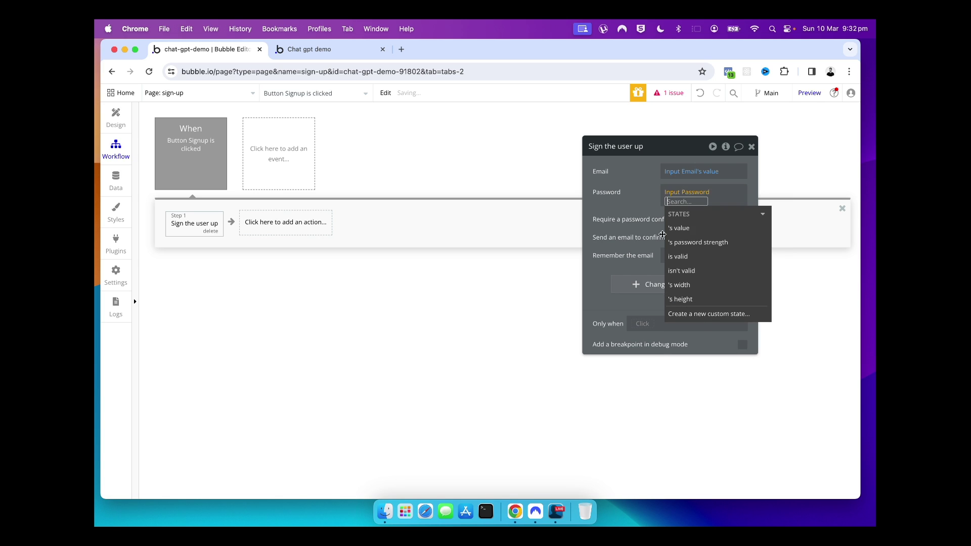
click(632, 210)
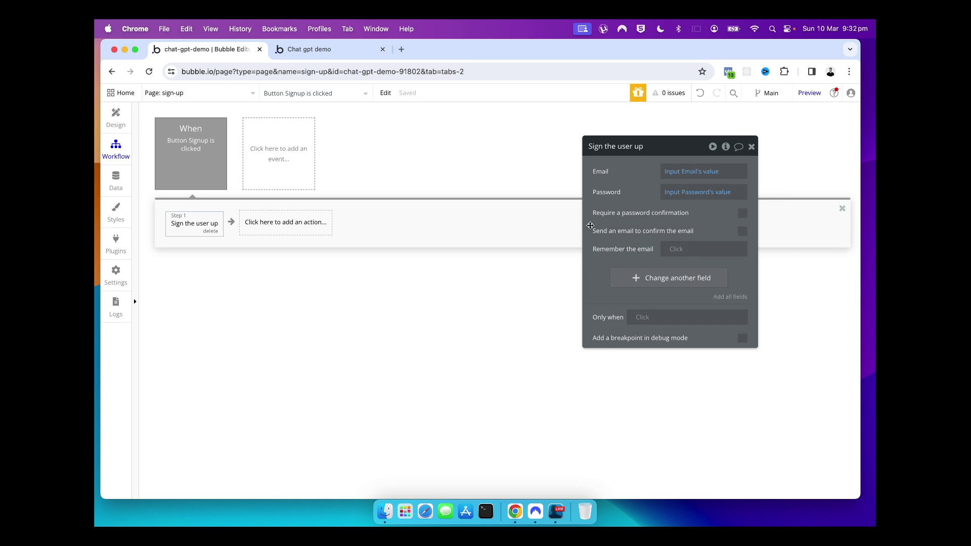
Require a password confirmation taken from Input Password's value, and check its reference docs
click(742, 214)
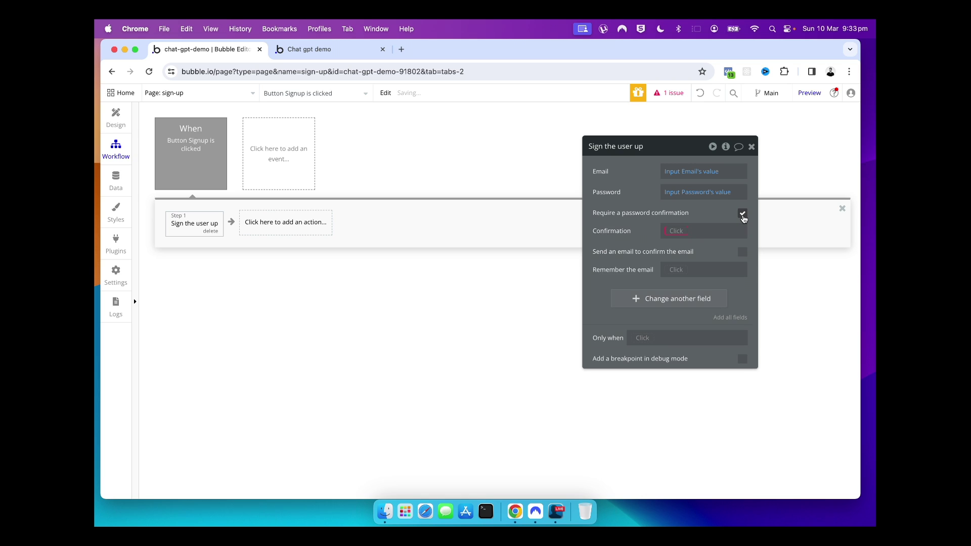
click(670, 232)
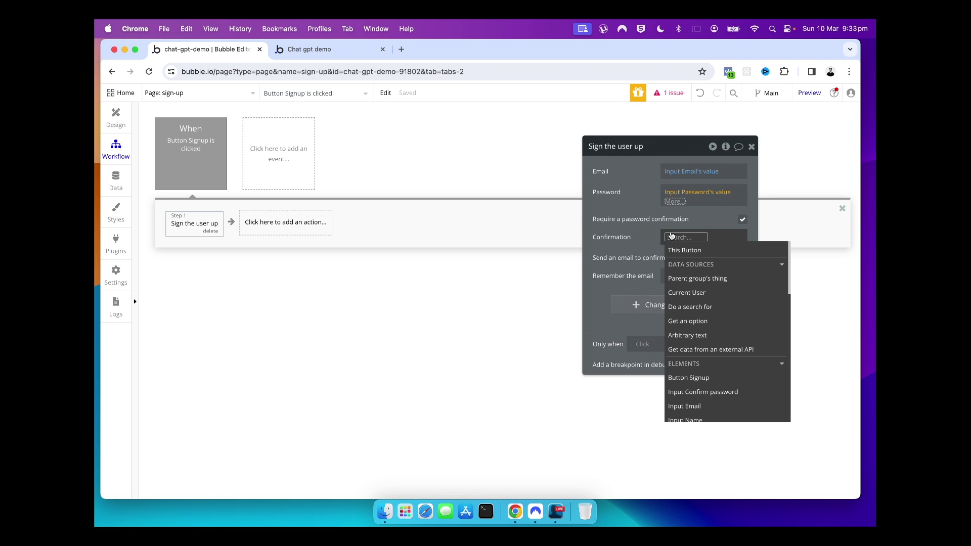
scroll(700, 357, down, 2)
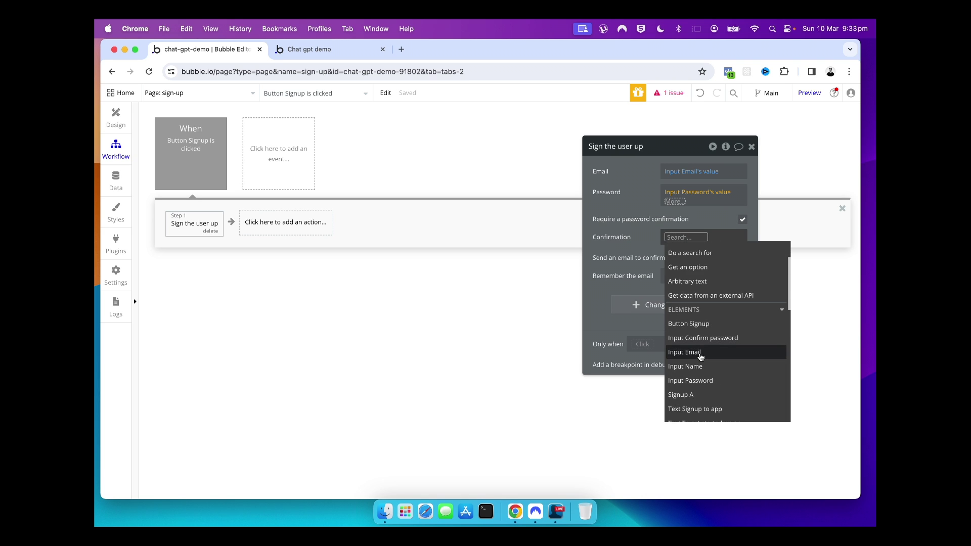
scroll(702, 358, down, 1)
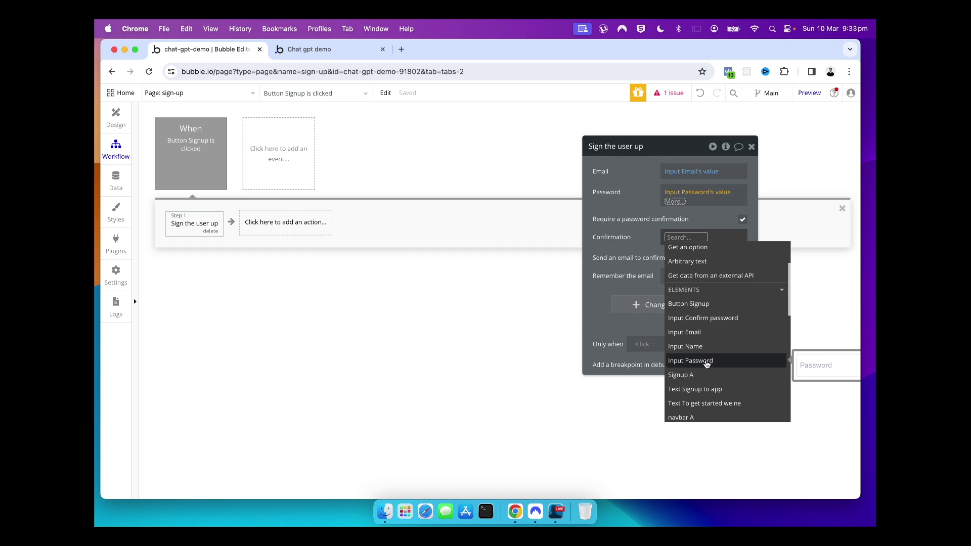
click(706, 362)
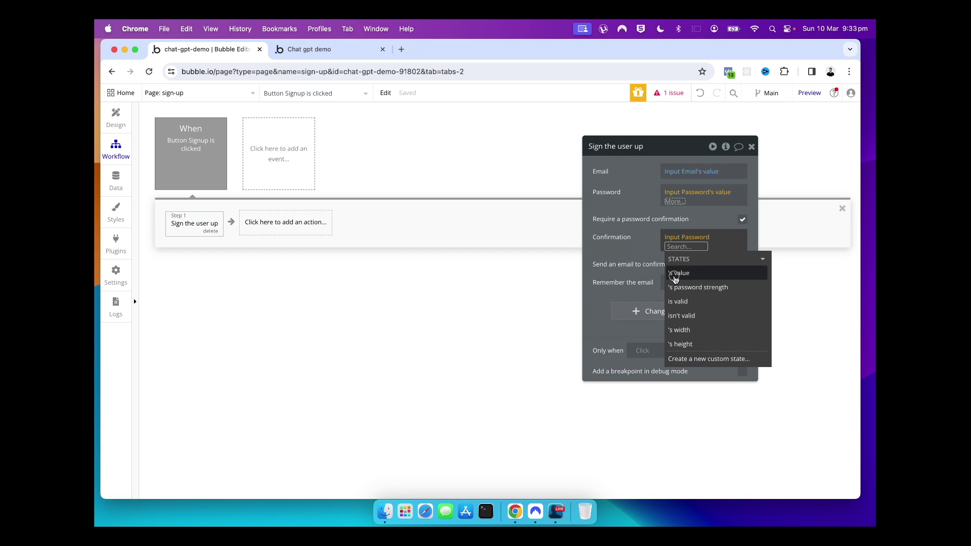
click(677, 273)
click(617, 240)
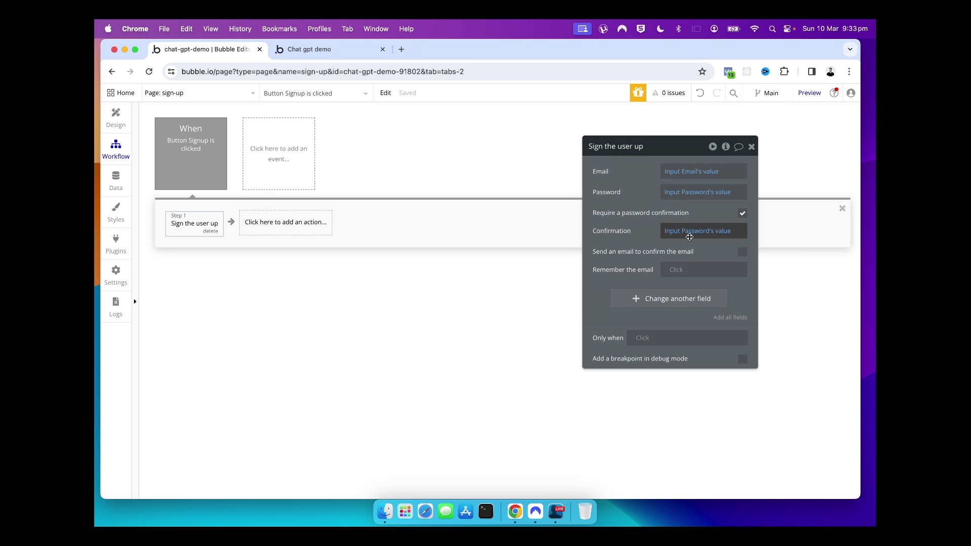
mouse_move(690, 240)
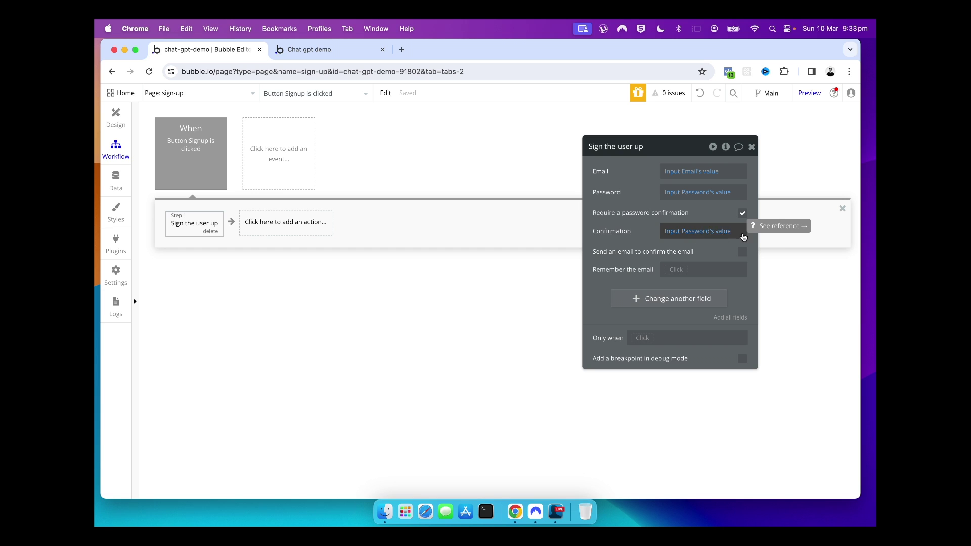
click(774, 226)
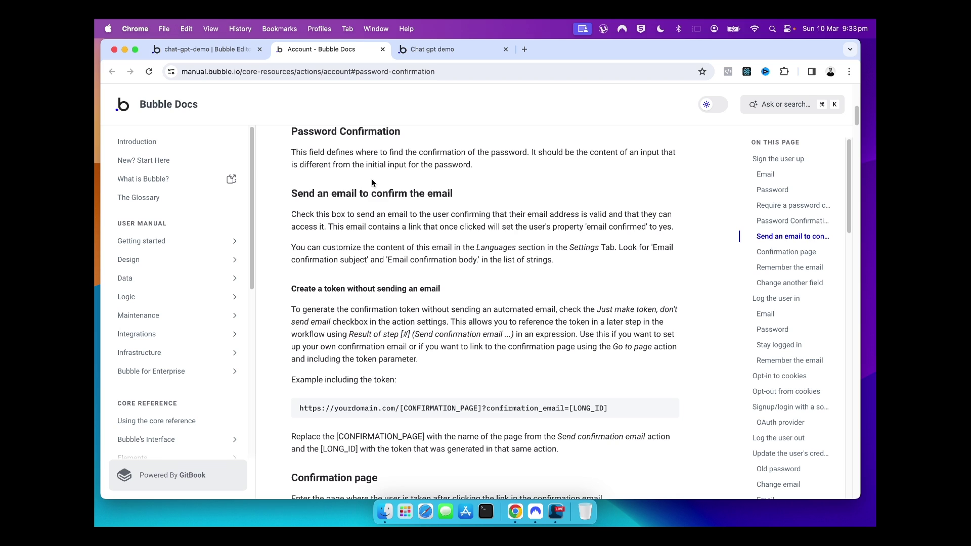
Go back from the Password Confirmation docs to the sign-up workflow in the editor
click(224, 54)
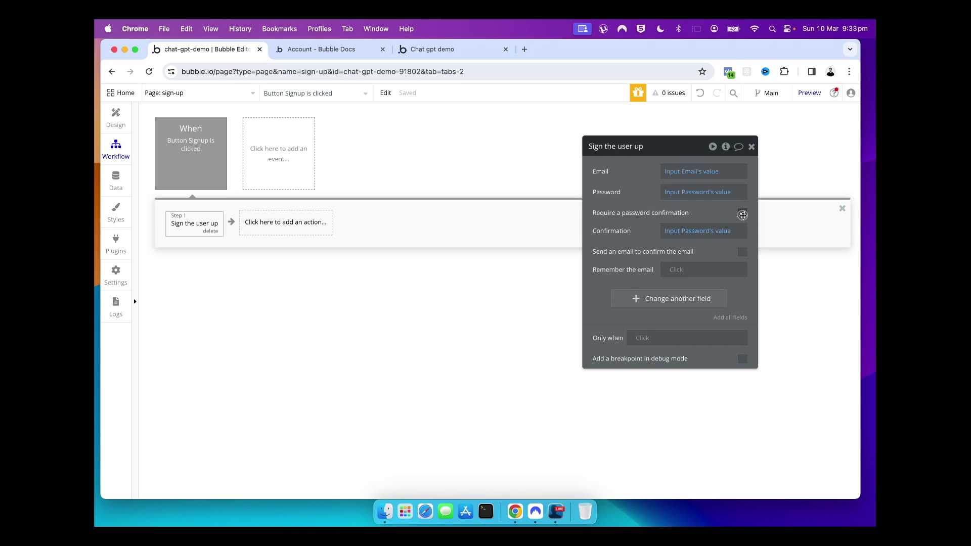
Untick 'Require a password confirmation' and close the sign-up action's settings
click(742, 212)
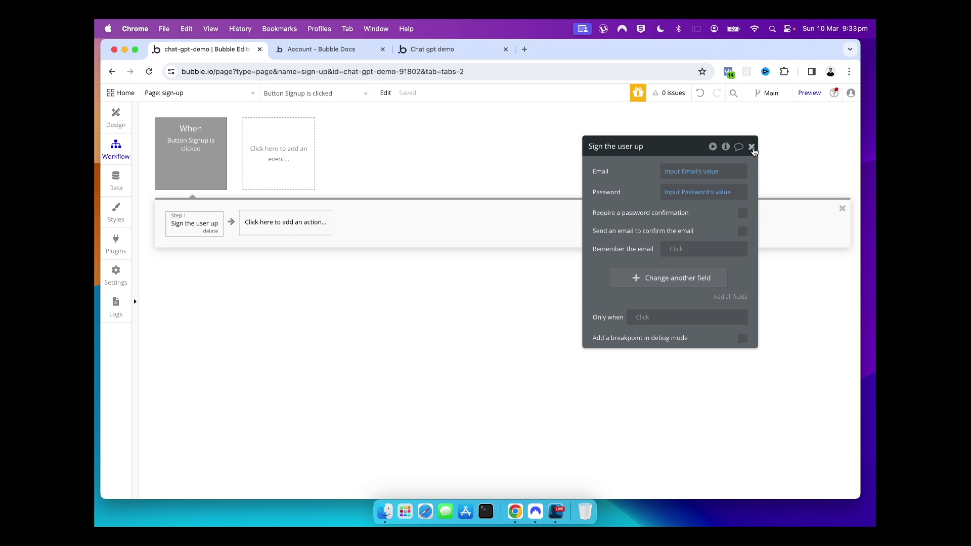
click(752, 148)
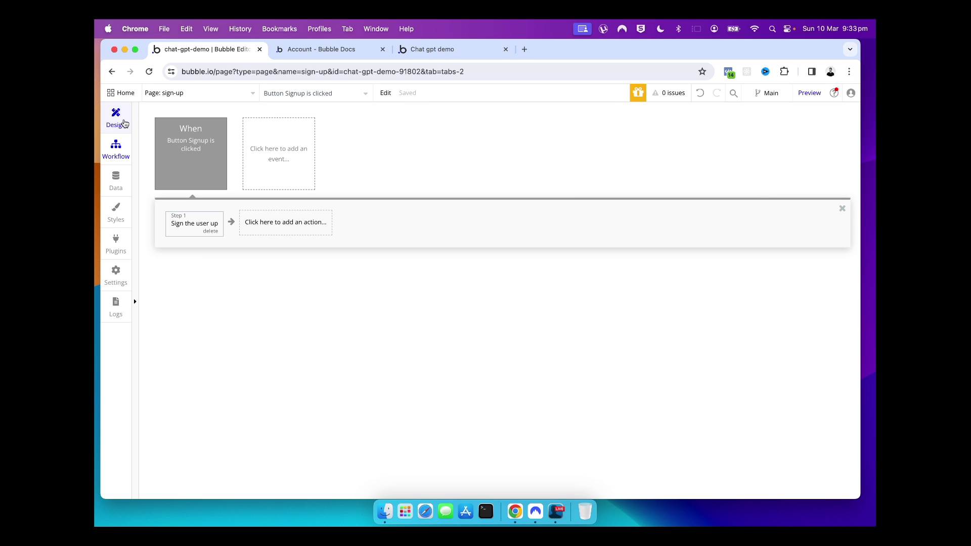
click(121, 121)
Inspect the Input Confirm password element on the page, then reopen the Sign the user up step
click(499, 369)
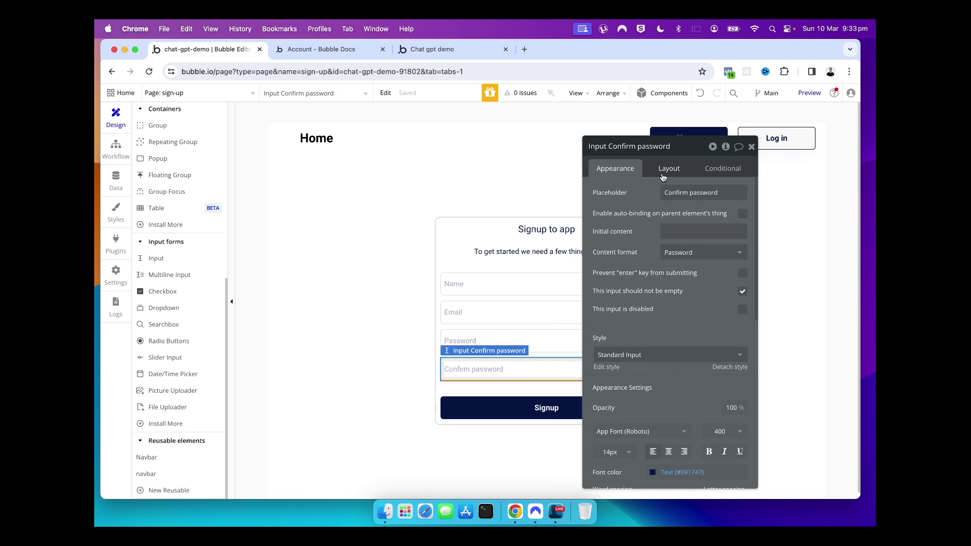
drag(598, 150, 688, 151)
click(840, 148)
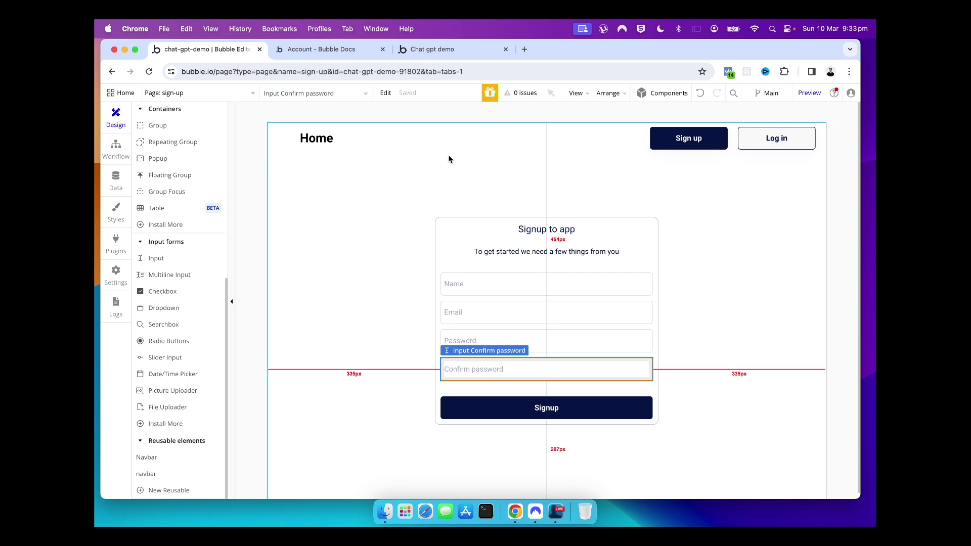
click(115, 149)
click(172, 225)
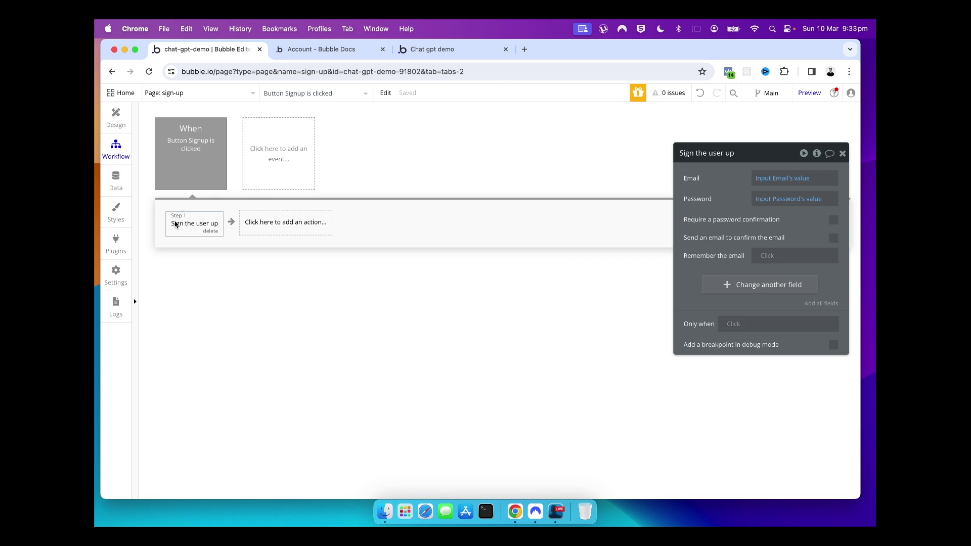
Tick 'Require a password confirmation' again and point Confirmation to Input Confirm password's value
click(833, 225)
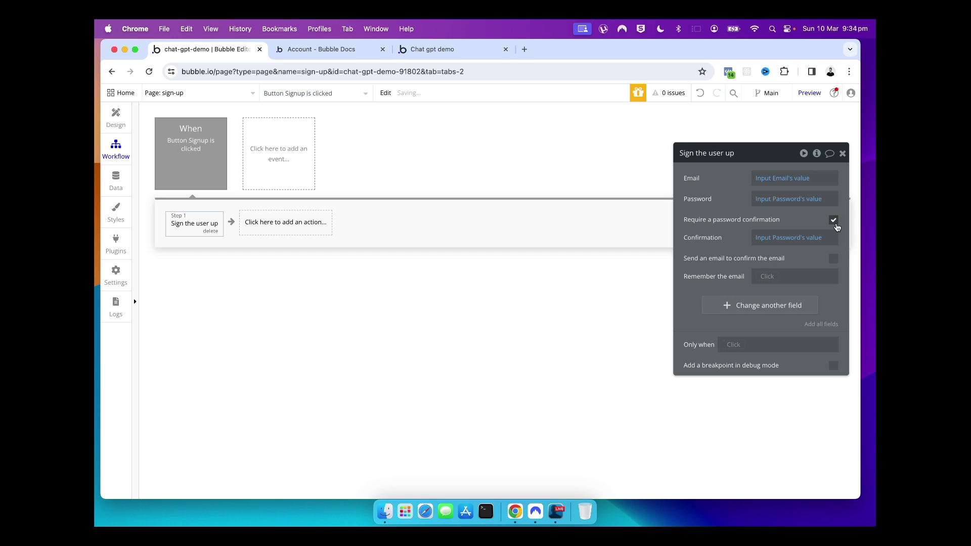
click(790, 247)
click(790, 246)
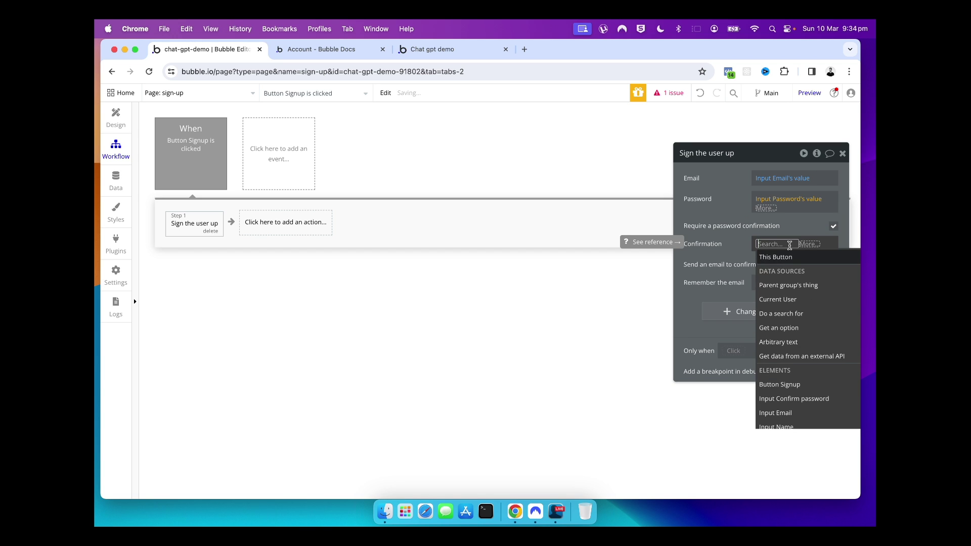
scroll(794, 293, down, 5)
scroll(799, 309, up, 3)
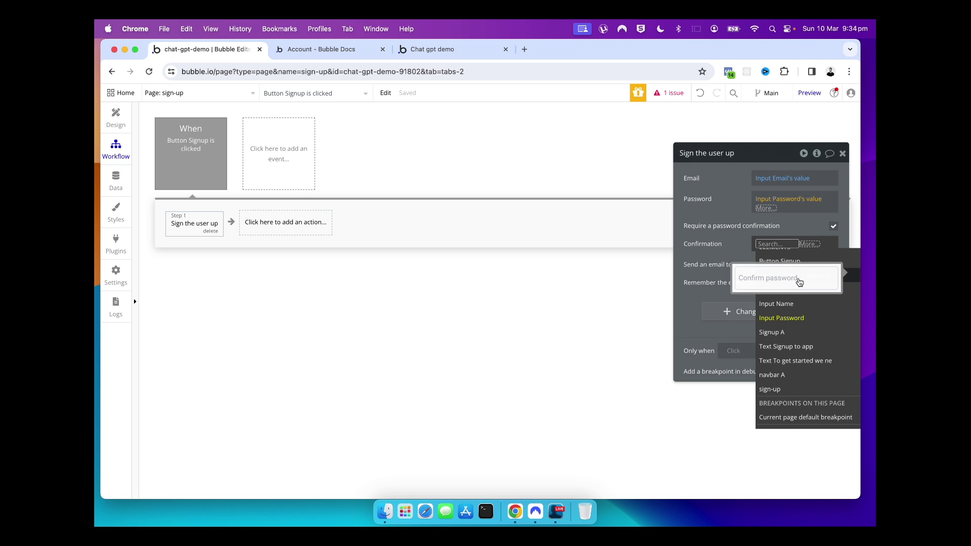
click(842, 275)
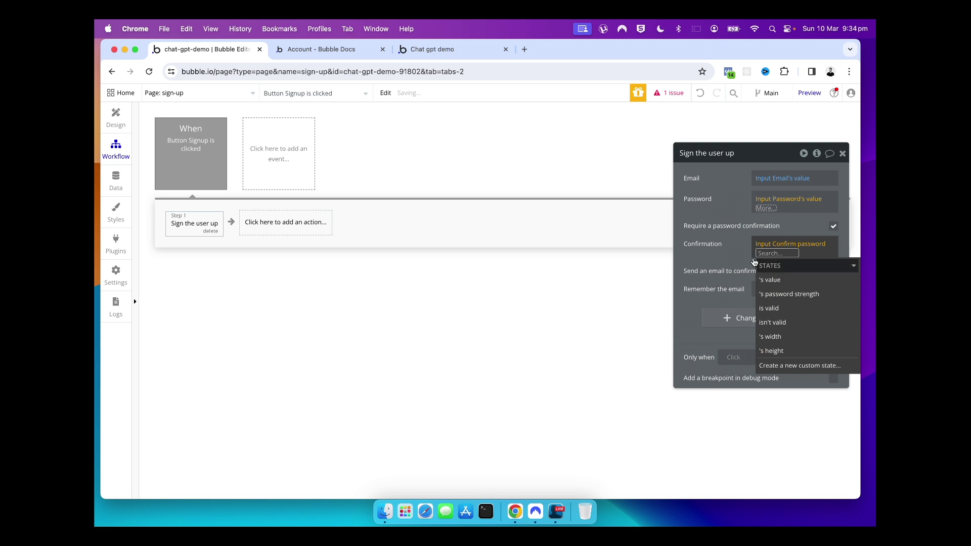
click(839, 280)
click(713, 253)
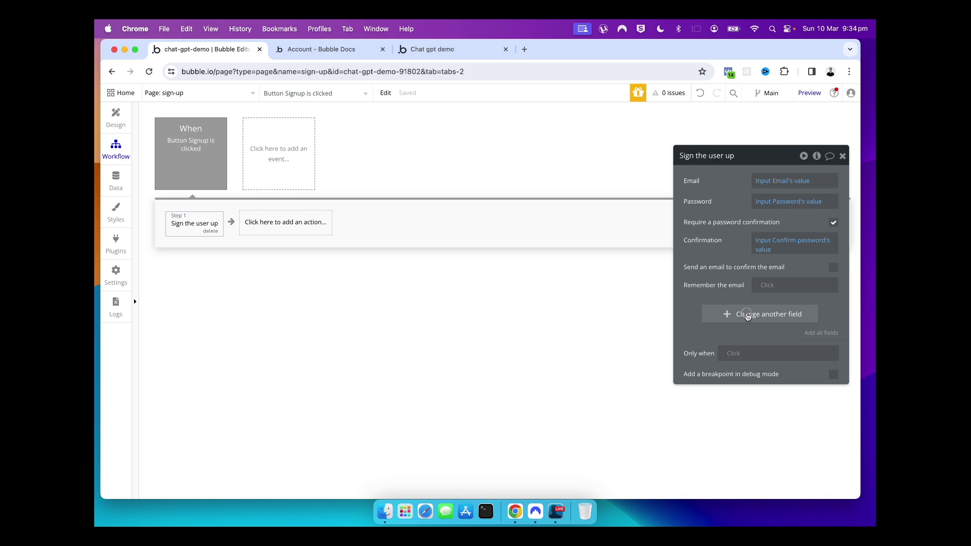
Add the user's name field to the Sign the user up action, set to Input Name's value
click(747, 316)
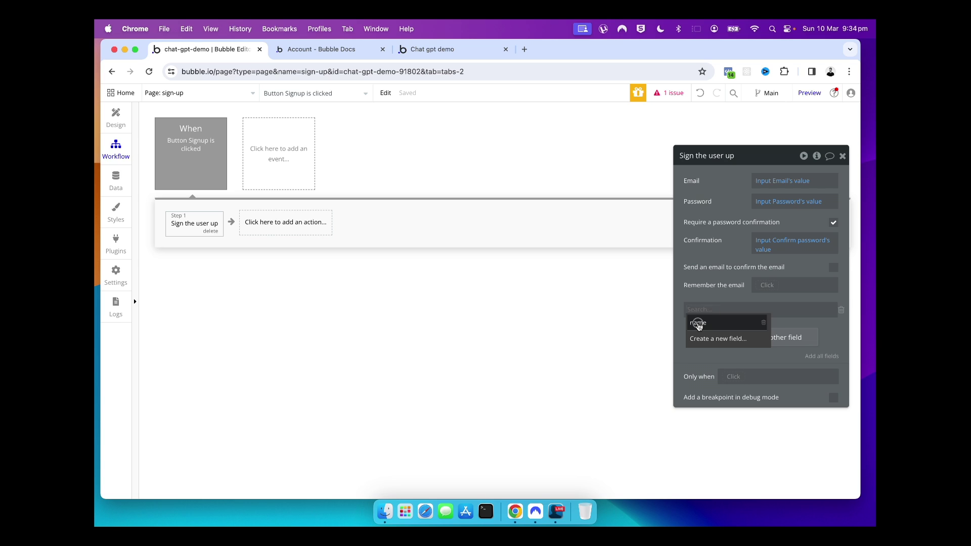
click(699, 323)
click(731, 313)
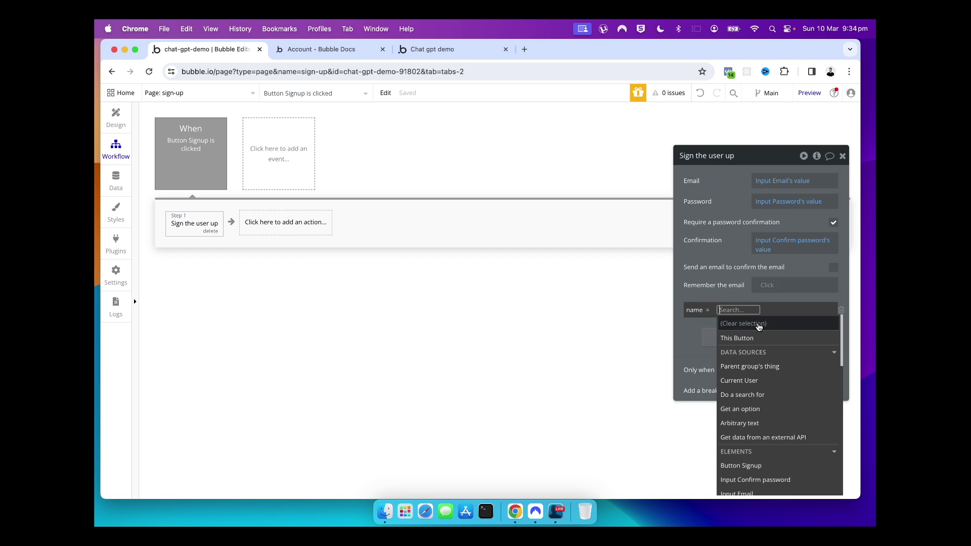
scroll(768, 365, down, 2)
scroll(768, 366, down, 4)
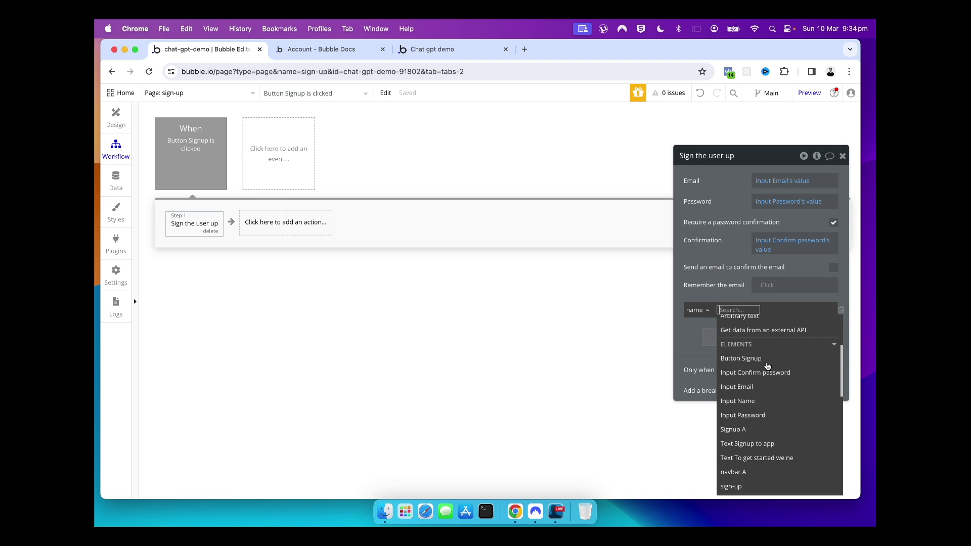
click(750, 403)
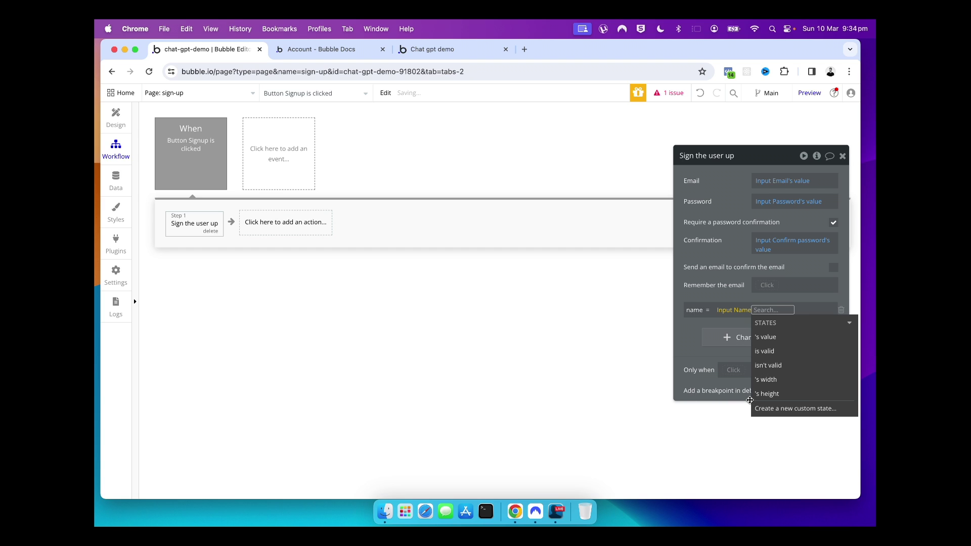
click(765, 338)
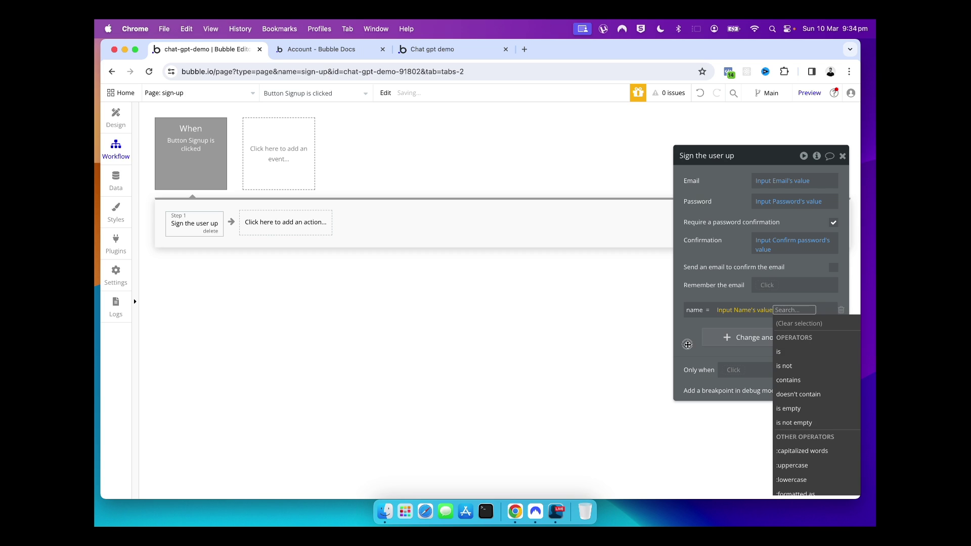
click(687, 345)
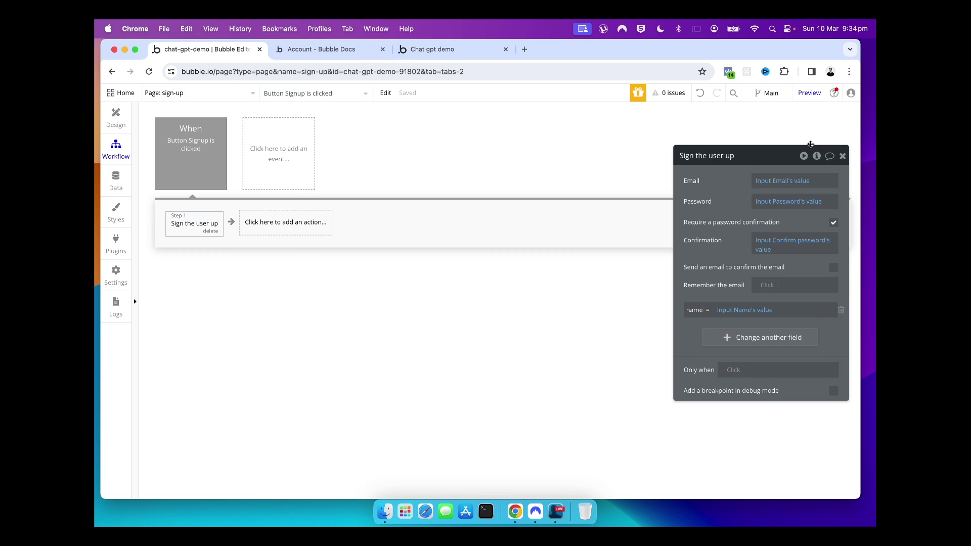
click(844, 157)
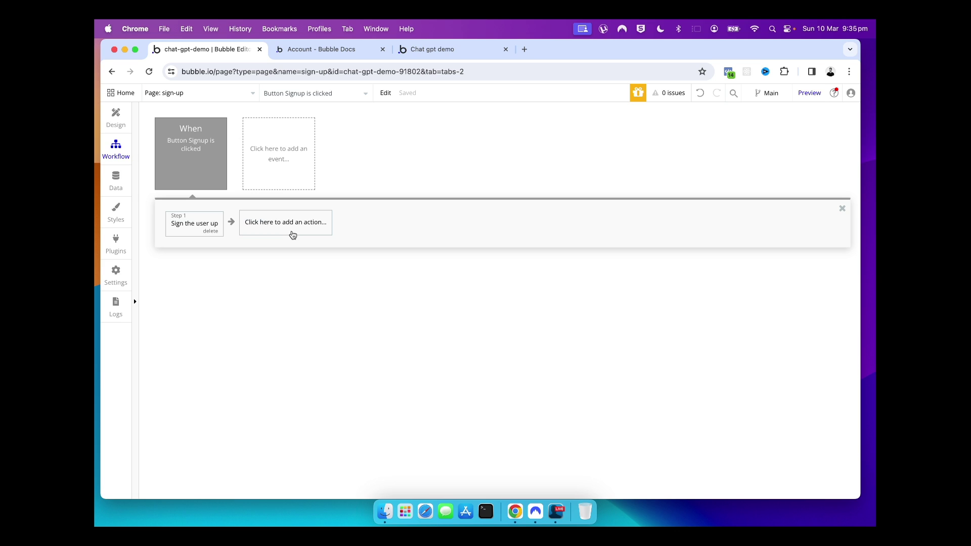
Add a Navigation > Go to page step with Destination set to app
click(292, 223)
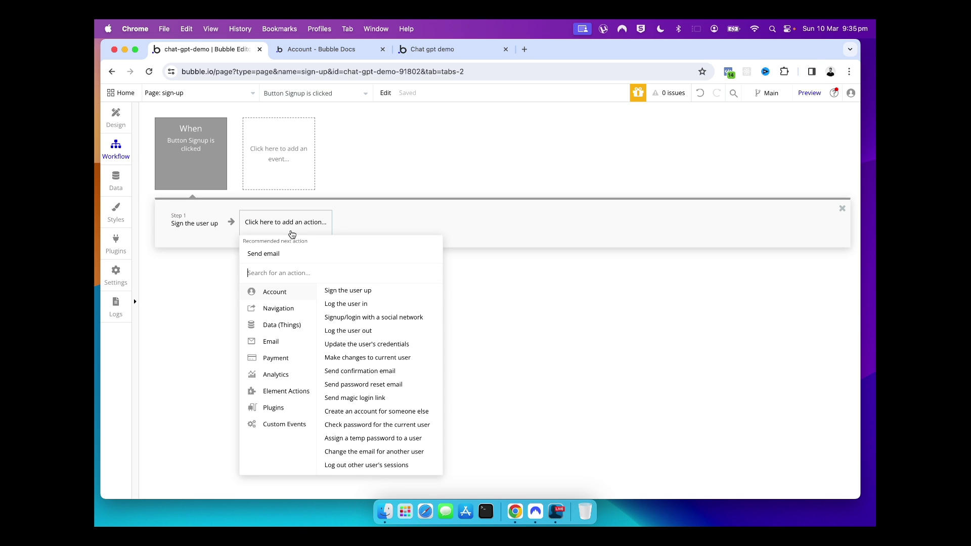
mouse_move(273, 308)
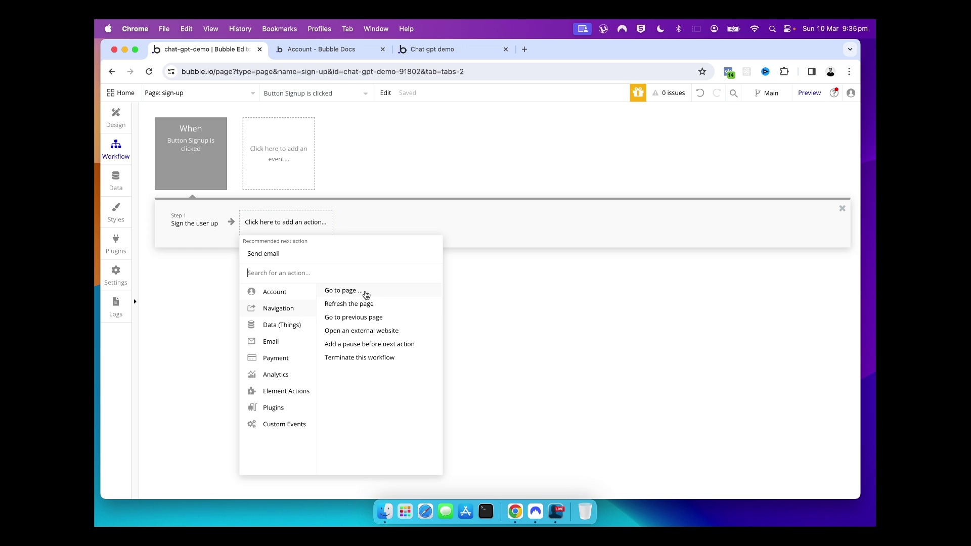
click(363, 295)
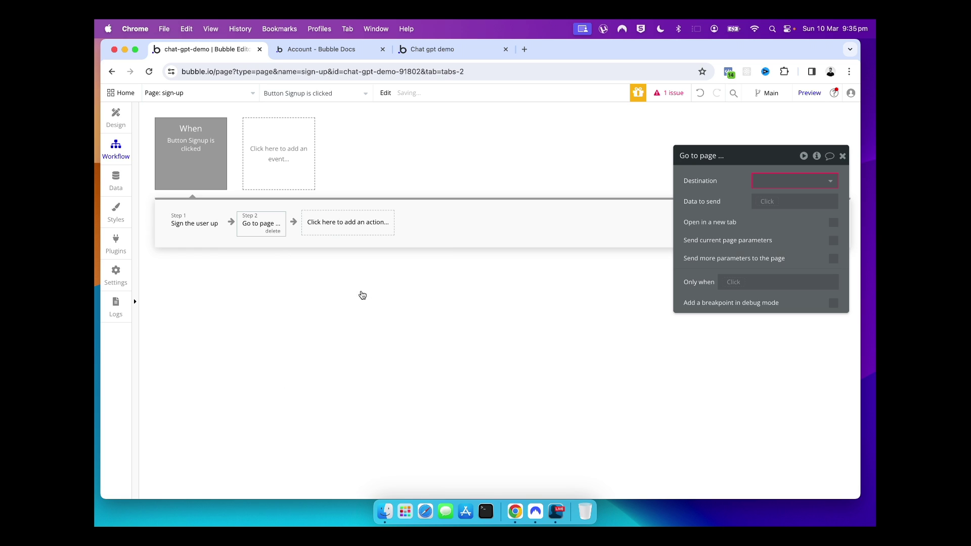
click(766, 185)
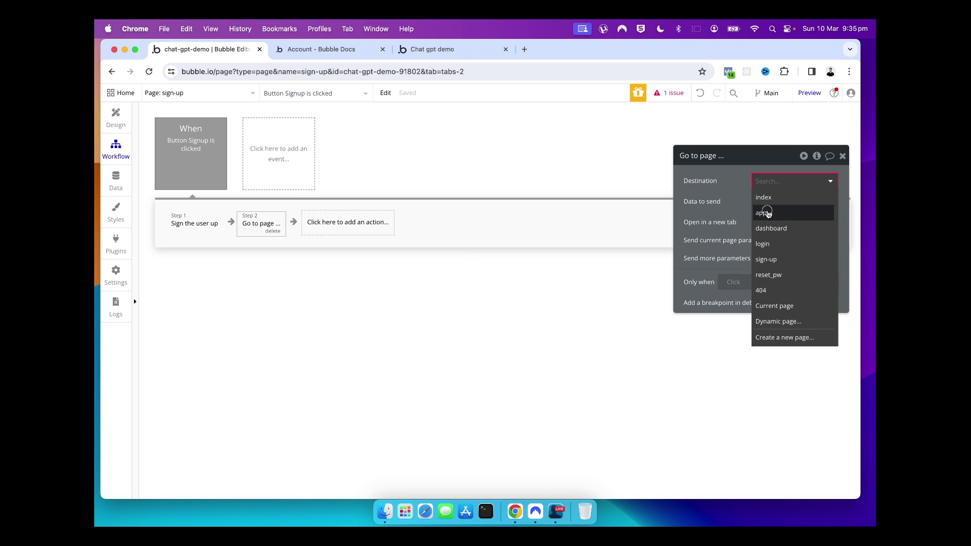
click(766, 214)
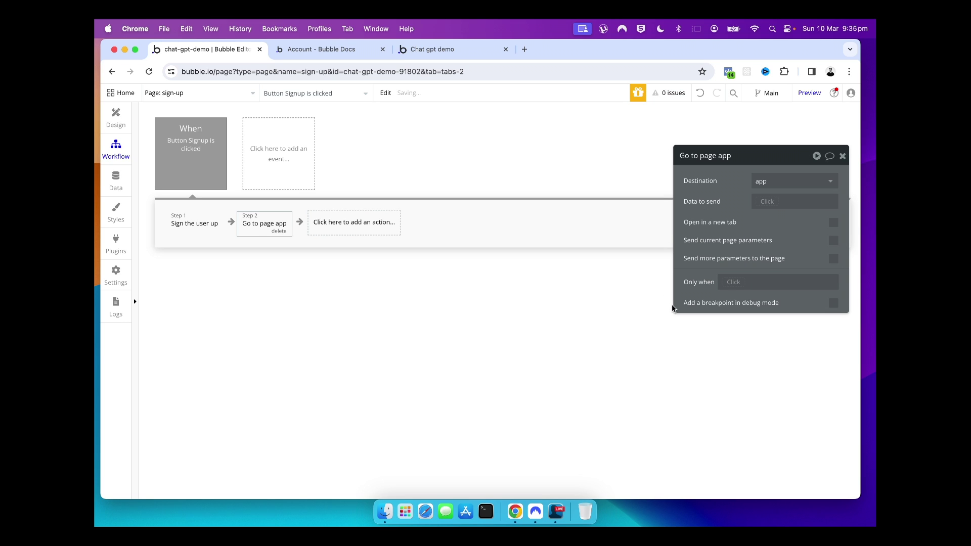
click(842, 156)
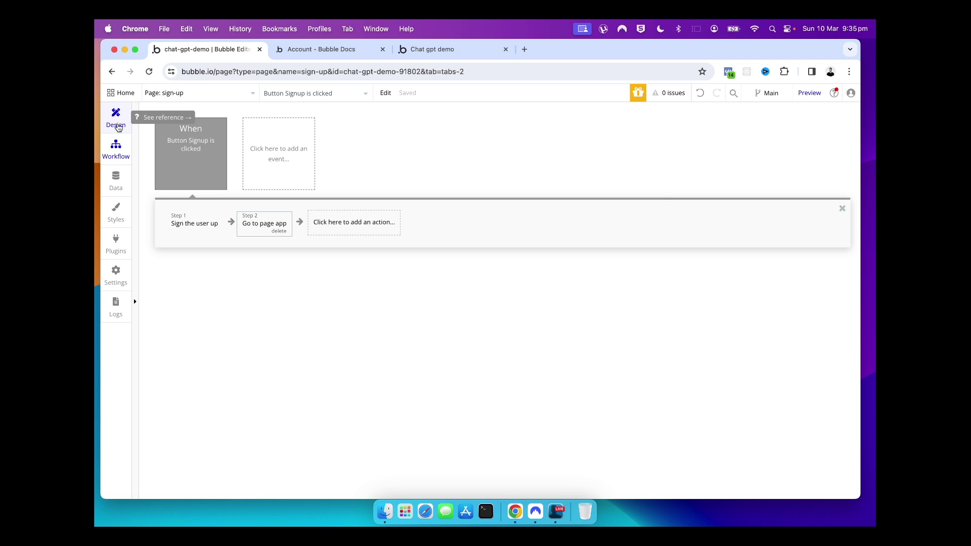
Preview the sign-up page and turn off the preview debugger
click(117, 127)
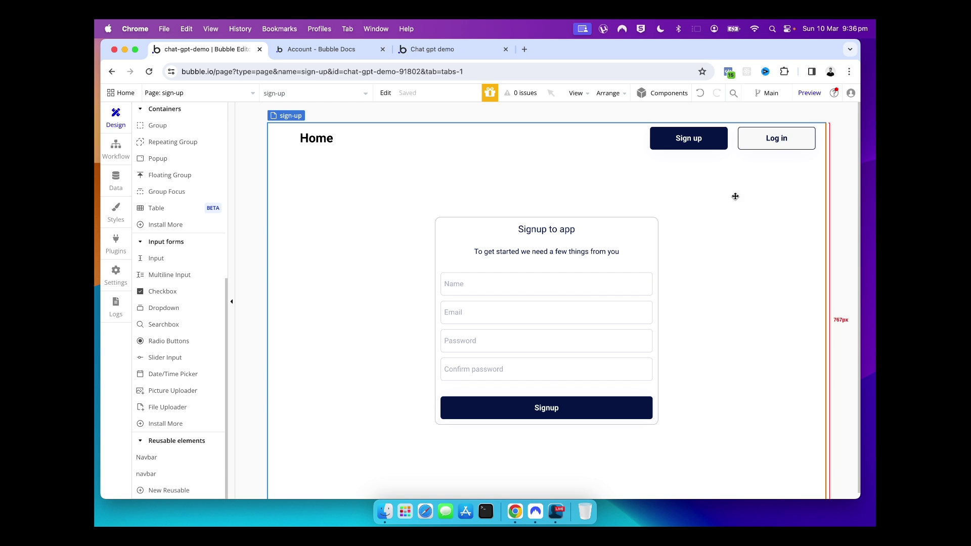
click(808, 93)
click(485, 177)
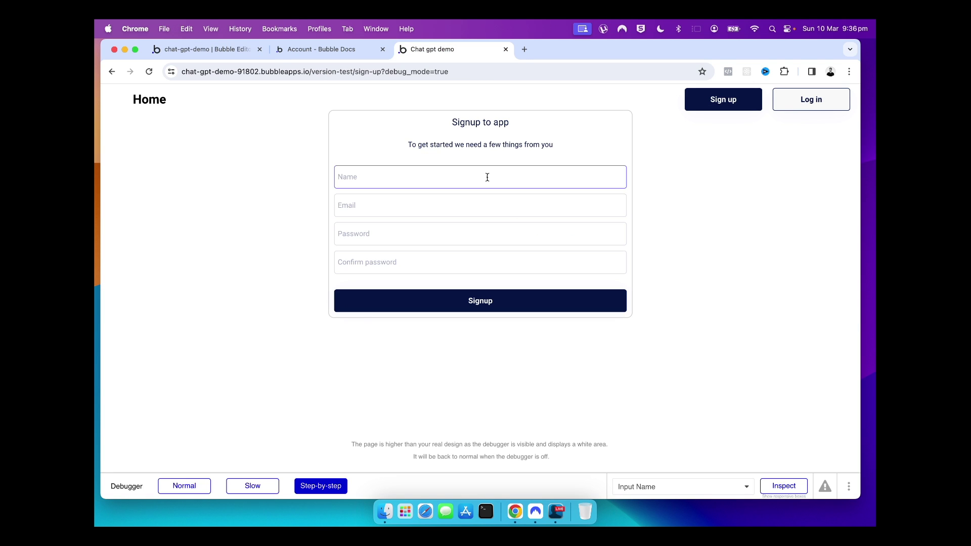
click(850, 488)
click(829, 463)
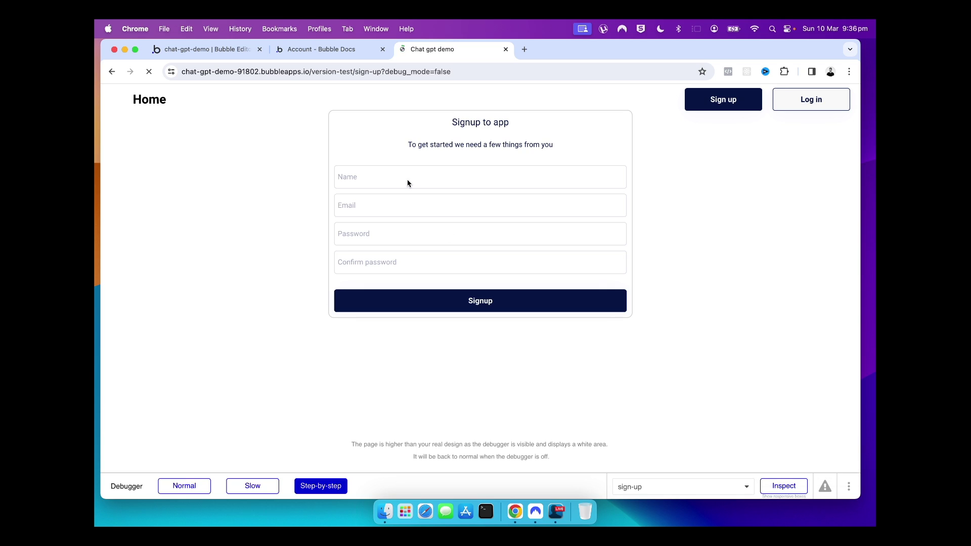
Sign up a test user with a name, email and password, then return to the editor
click(390, 248)
text(Greg)
key(Tab)
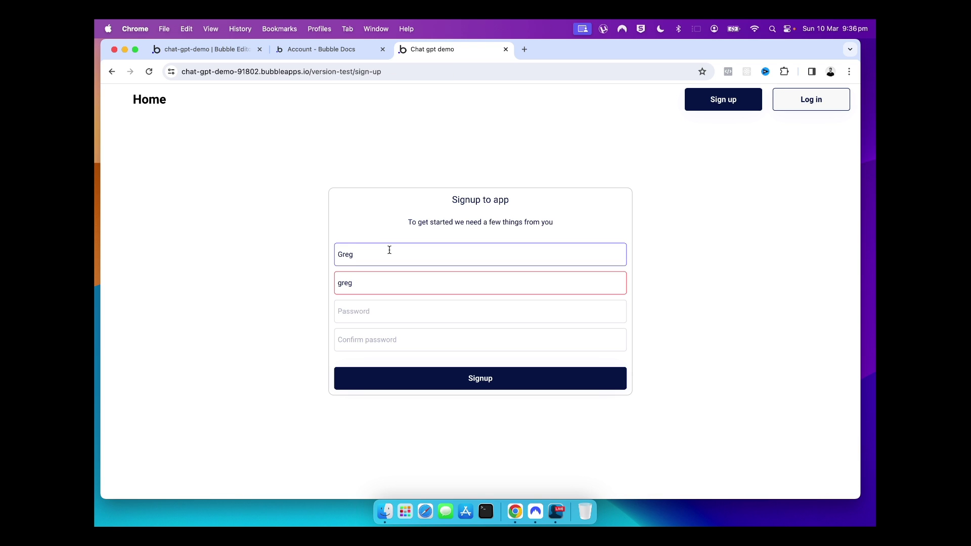
key(Tab)
text(123)
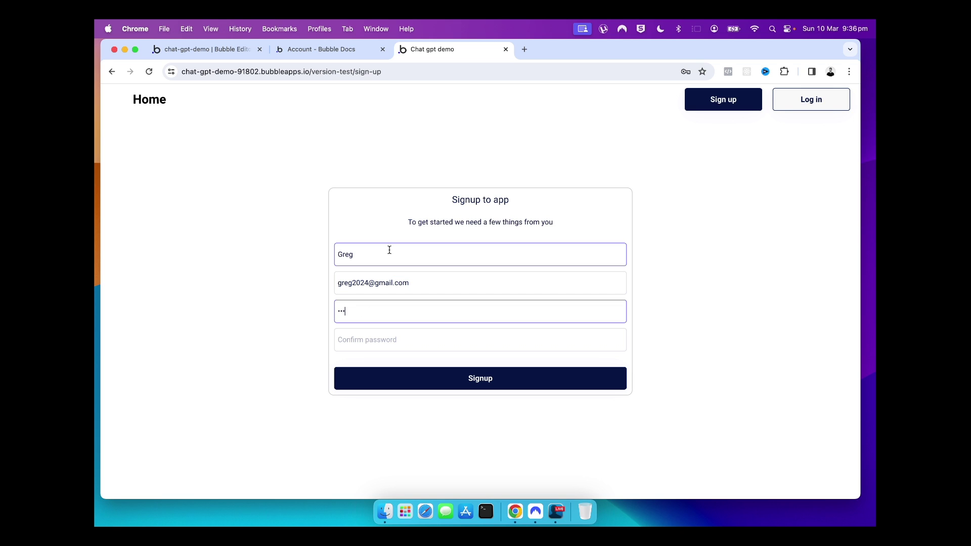
text(45678)
key(Tab)
text(123)
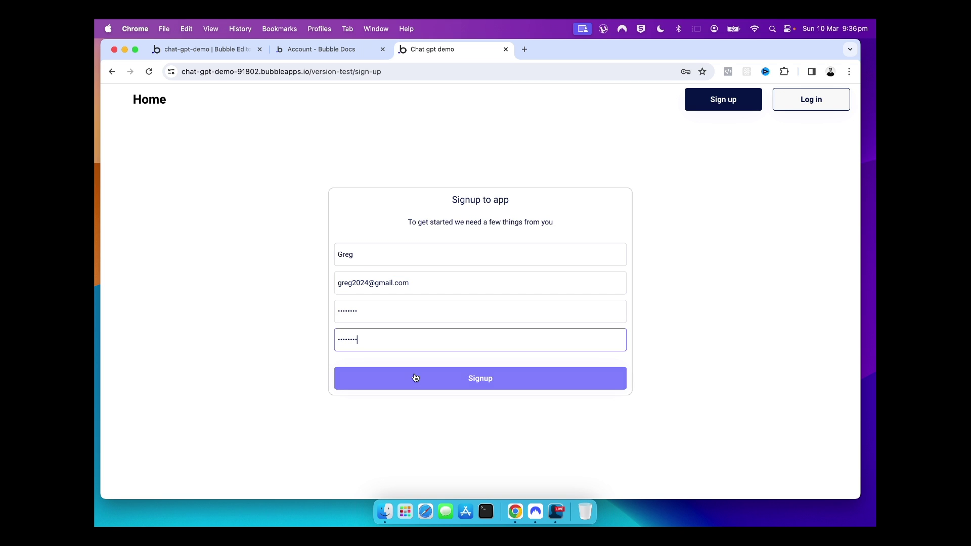
click(415, 378)
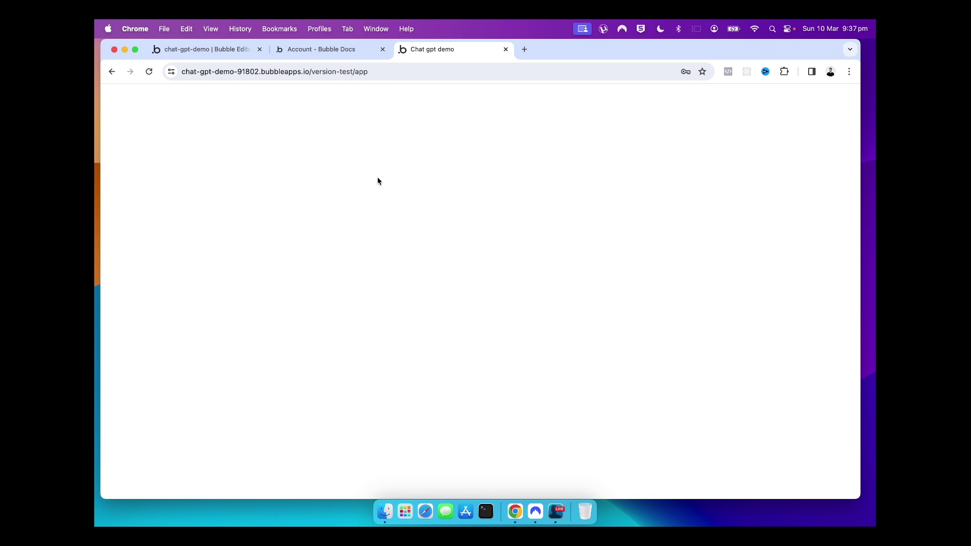
click(208, 54)
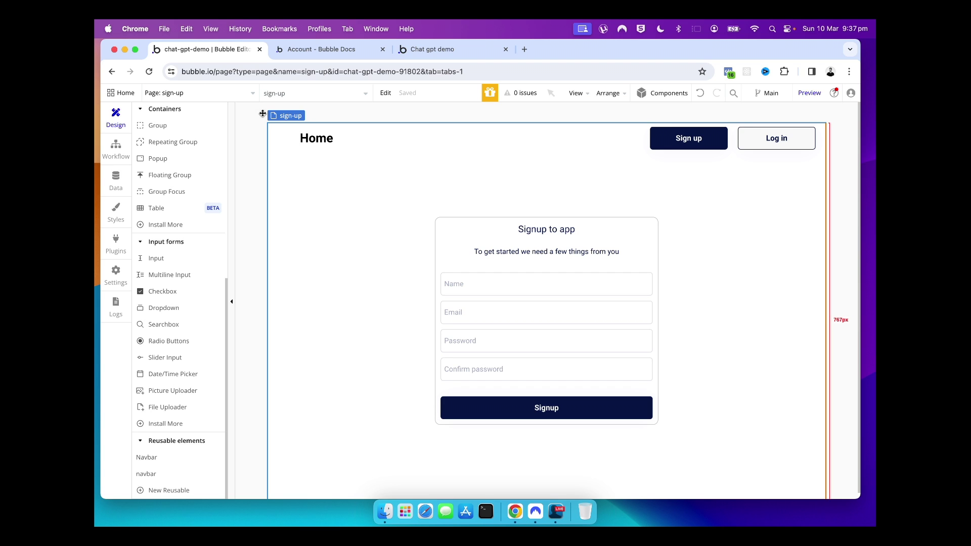
Review the signed-up accounts under App data > All Users, reloading to refresh the list
click(106, 188)
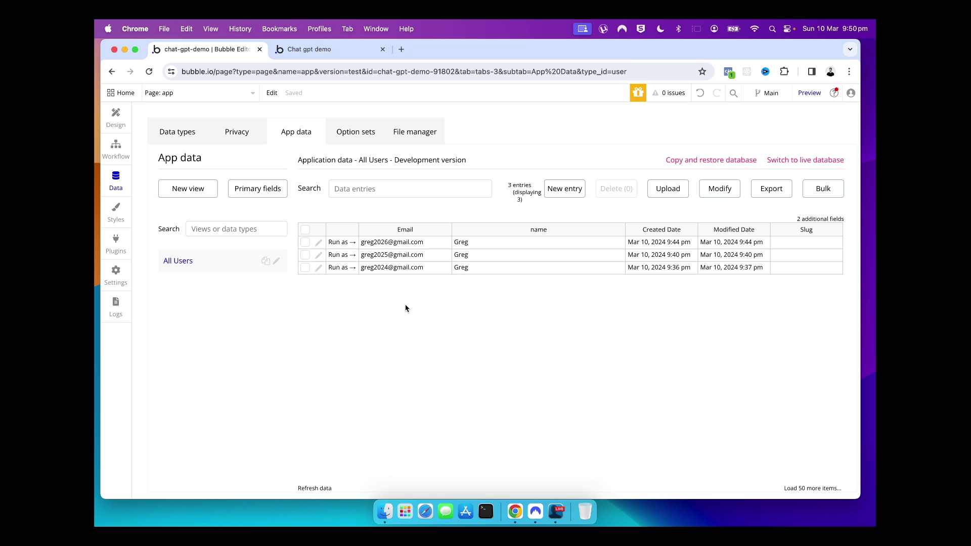
key(super+r)
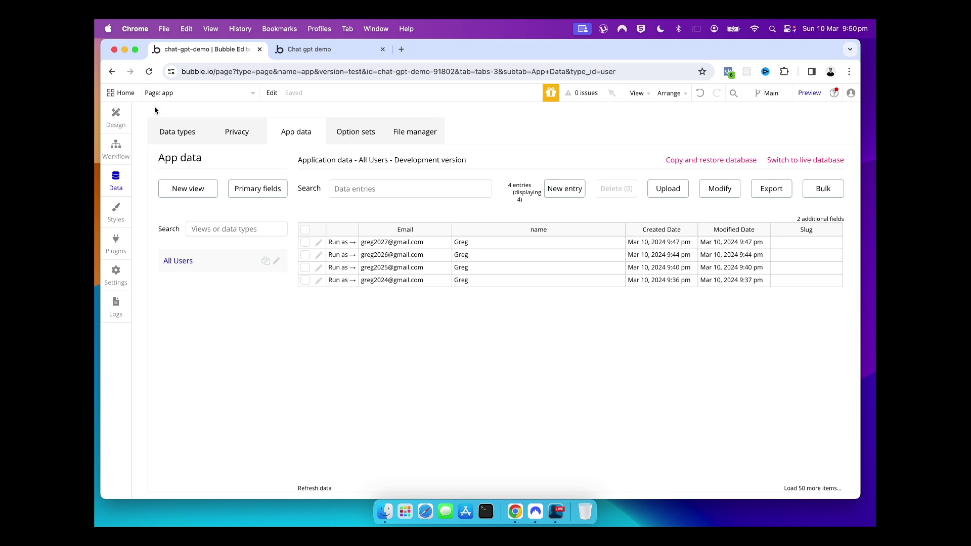
click(121, 118)
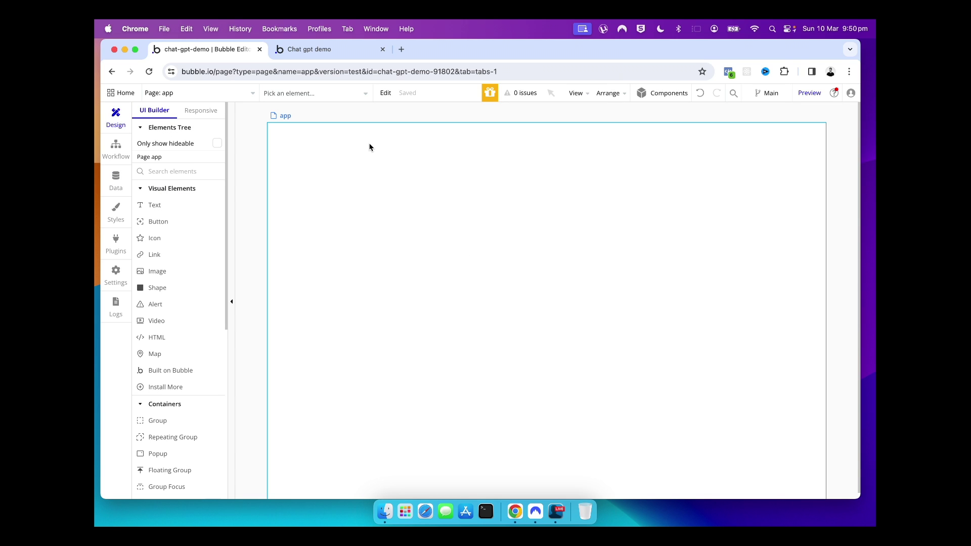
On the login page, create a click workflow for the login form's Signup button
click(207, 96)
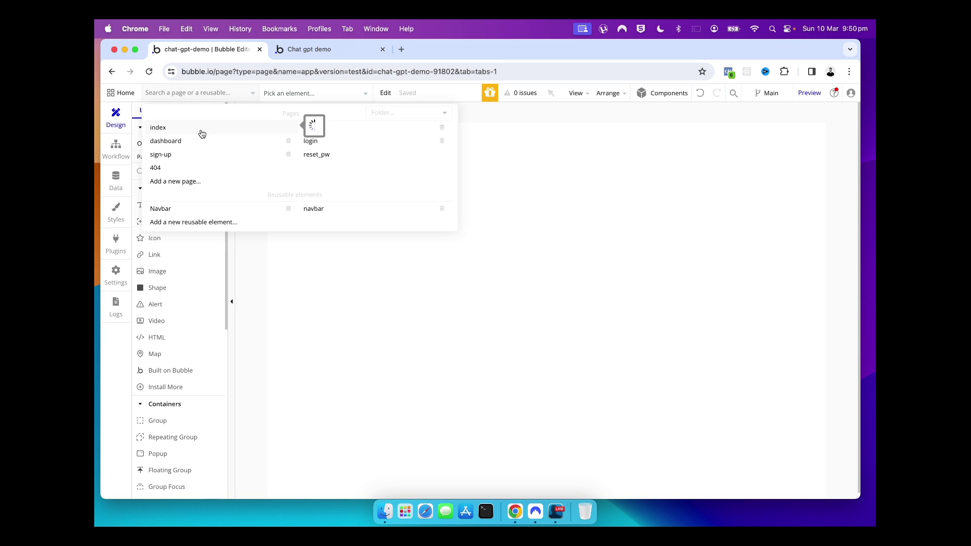
click(319, 146)
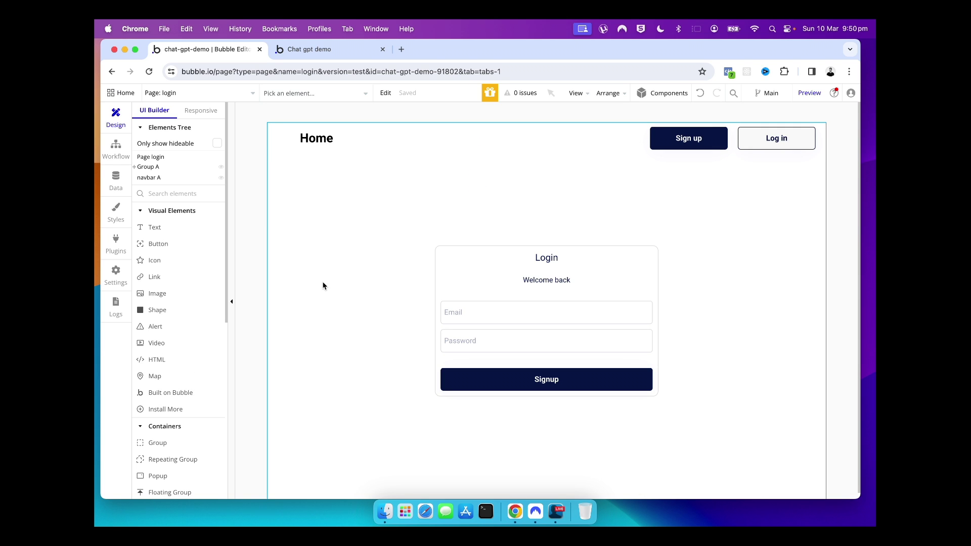
click(483, 392)
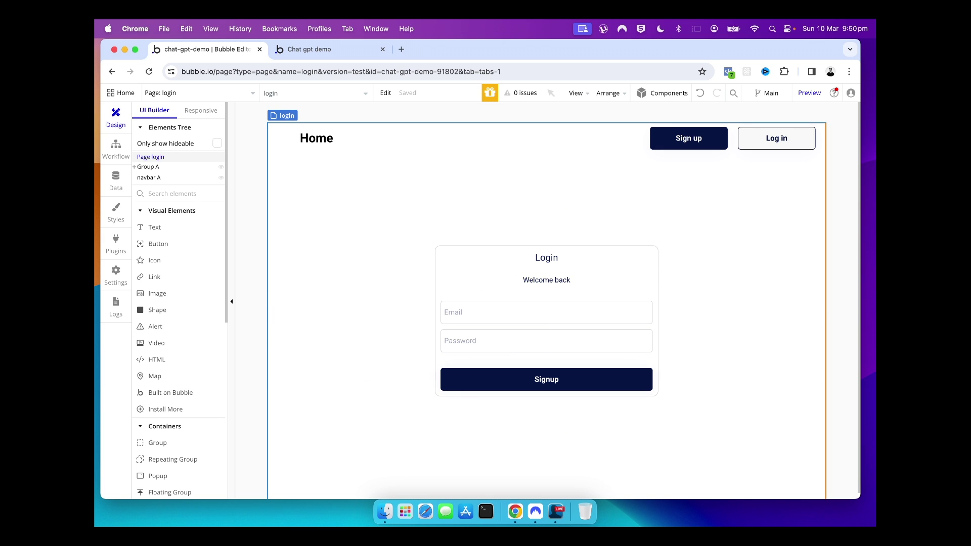
click(514, 387)
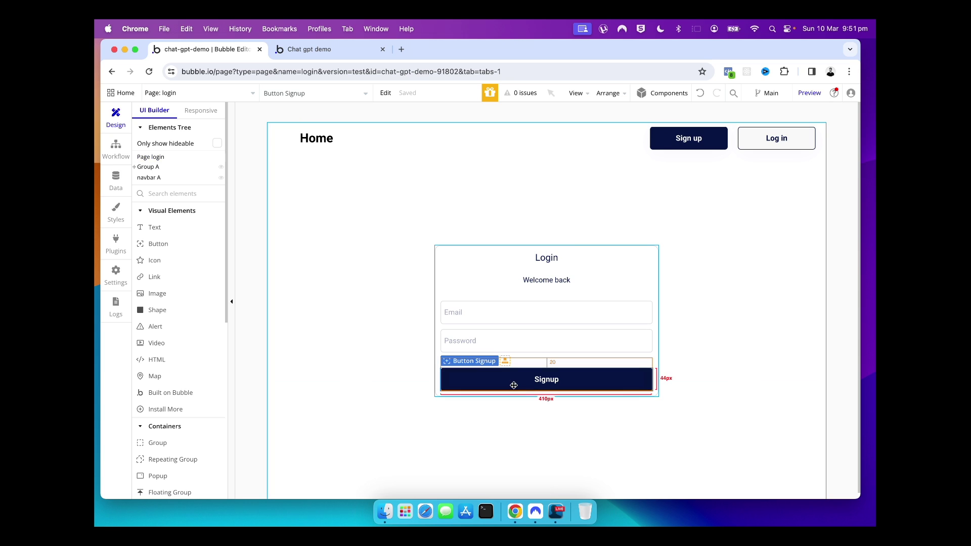
double_click(513, 385)
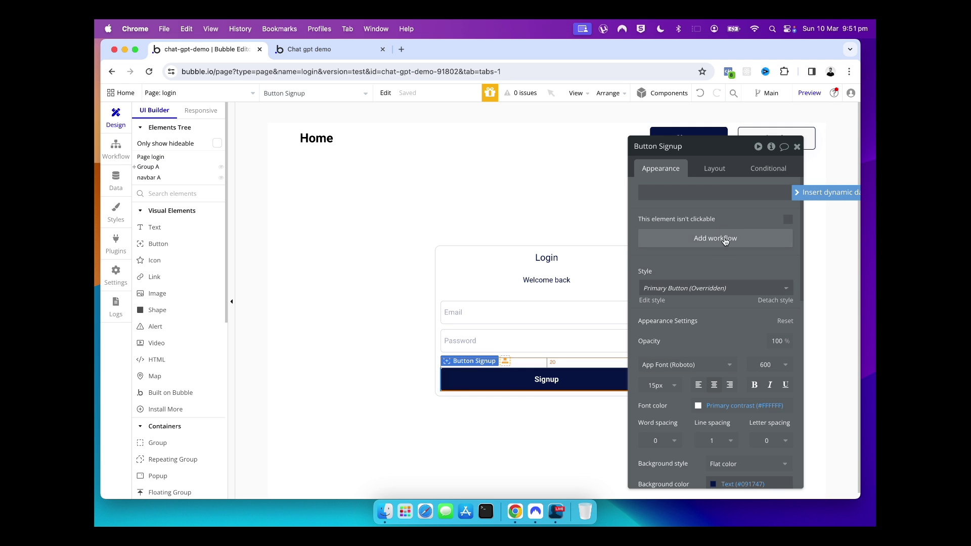
click(704, 240)
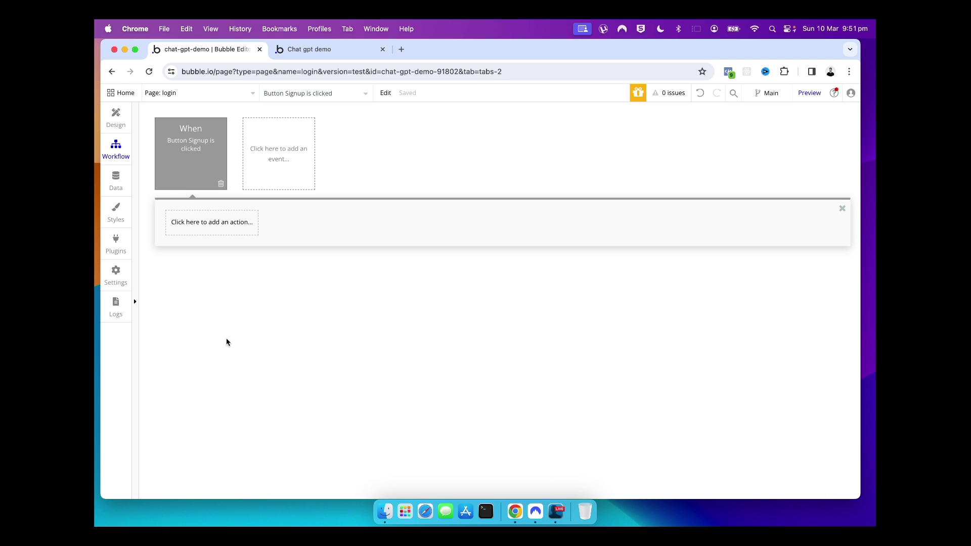
Add a 'Log the user in' action whose email is Input Email's value
click(197, 161)
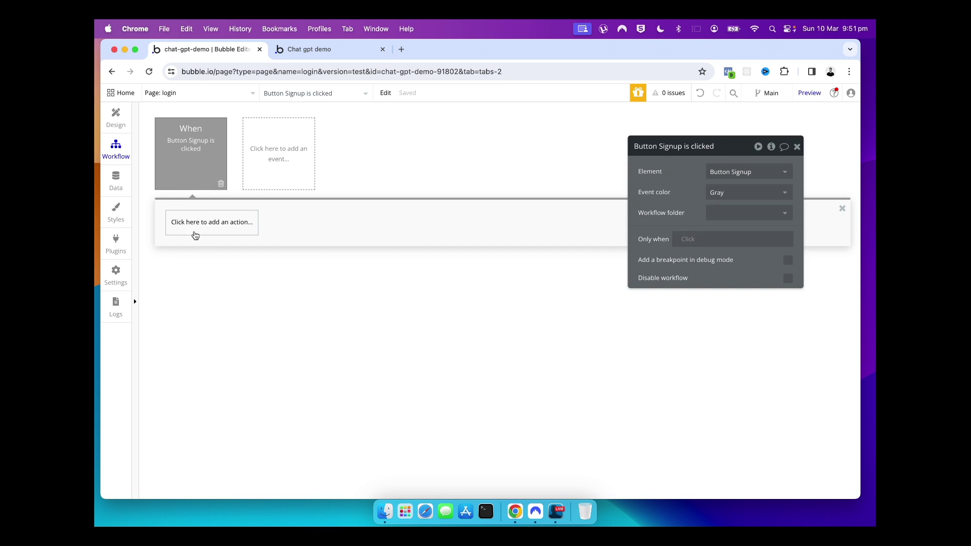
click(195, 233)
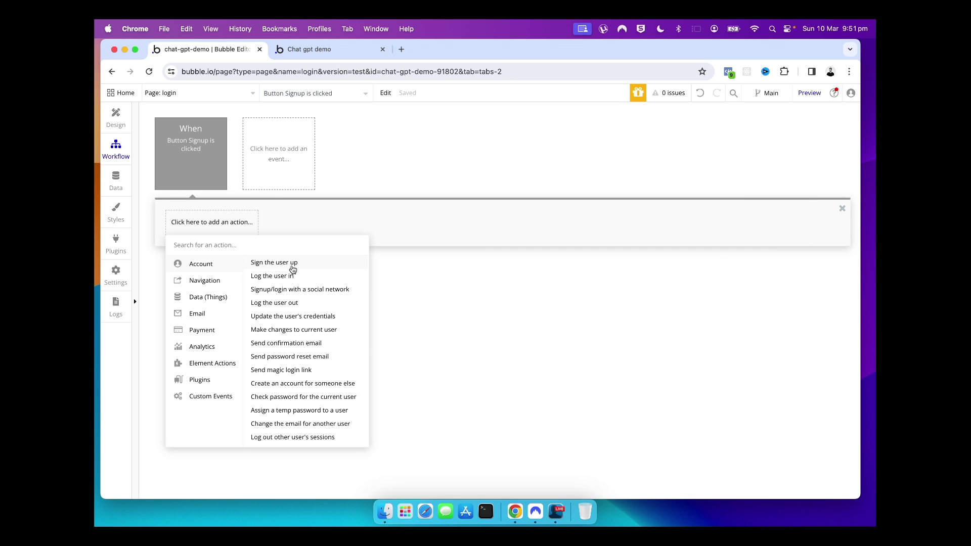
click(290, 280)
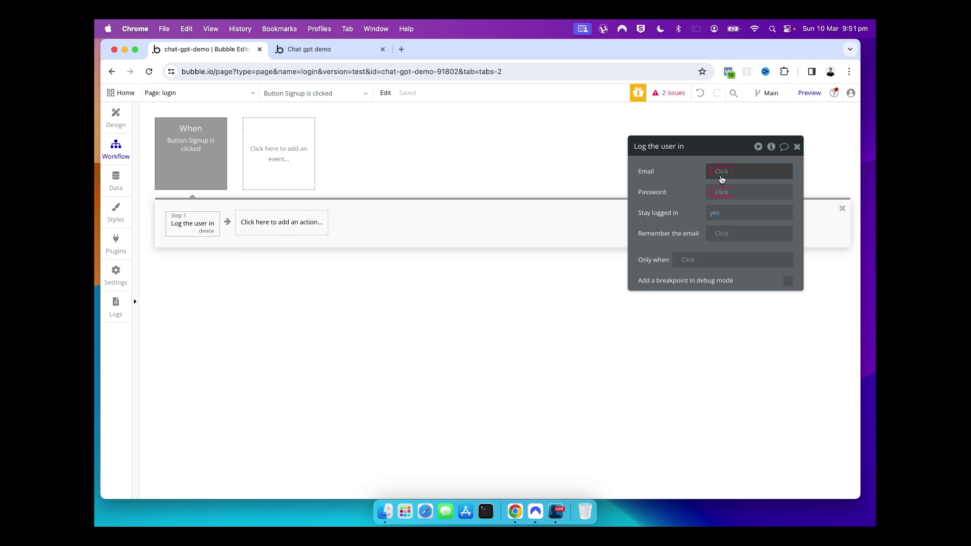
click(721, 172)
scroll(756, 263, down, 3)
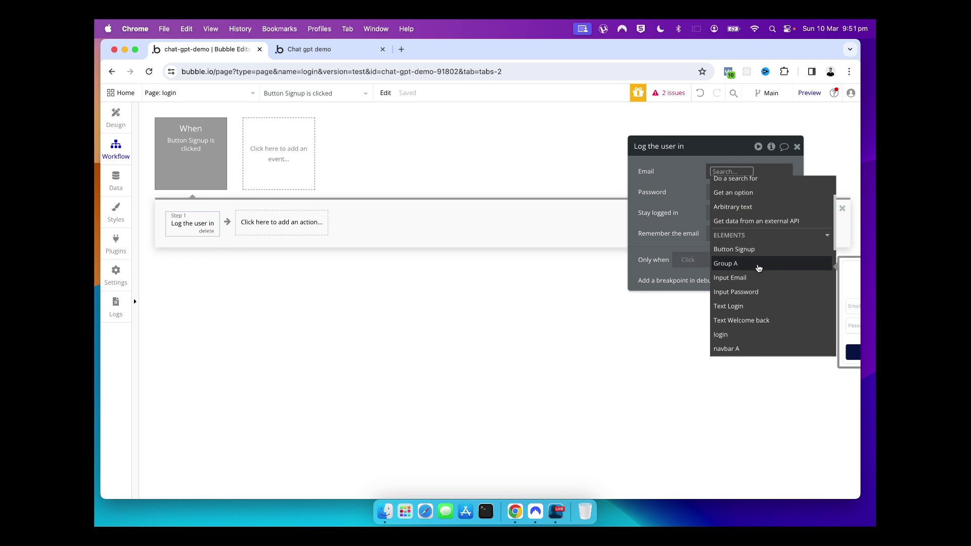
click(734, 268)
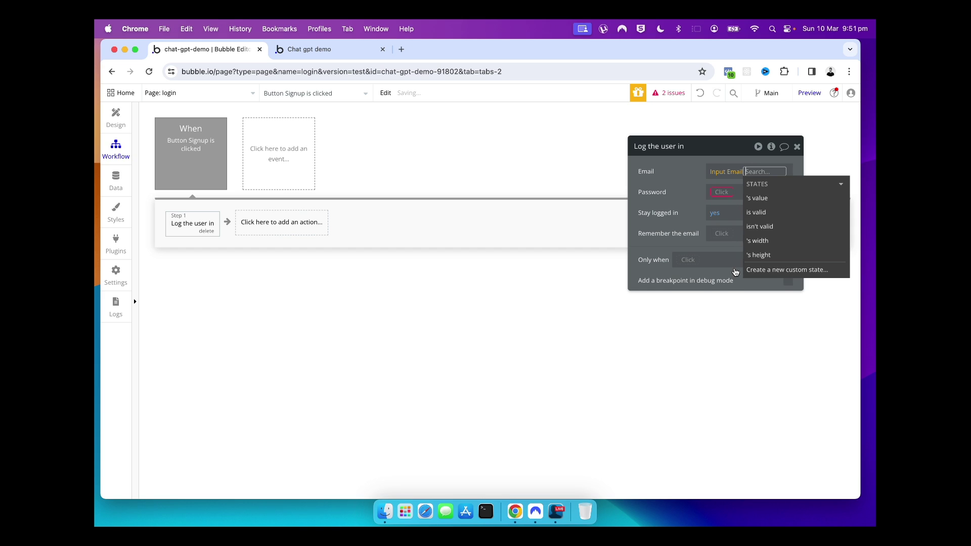
click(757, 198)
Set the login action's password to Input Password's value
click(721, 193)
click(720, 193)
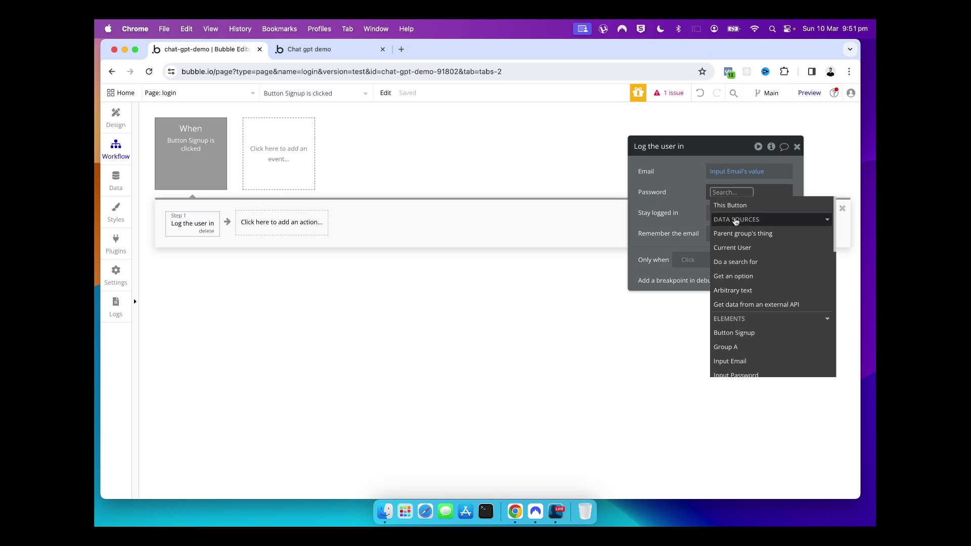
scroll(750, 304, down, 2)
click(735, 333)
click(733, 242)
click(634, 202)
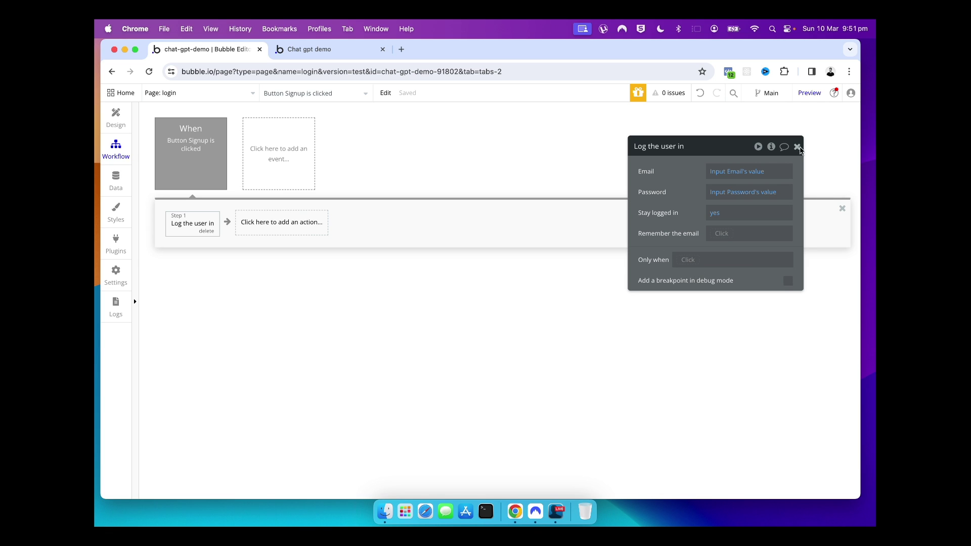
click(797, 146)
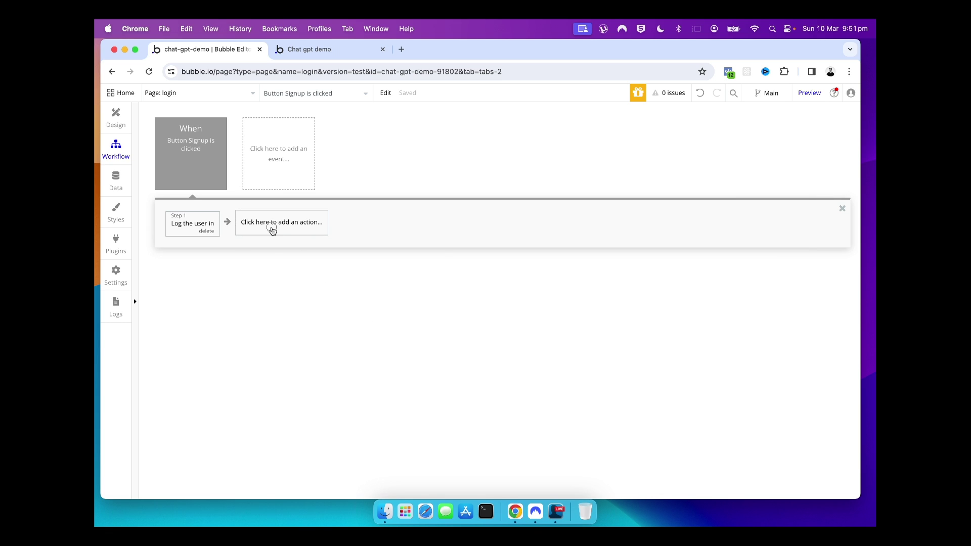
Add a second step, Go to page app, after logging in
click(272, 228)
mouse_move(270, 288)
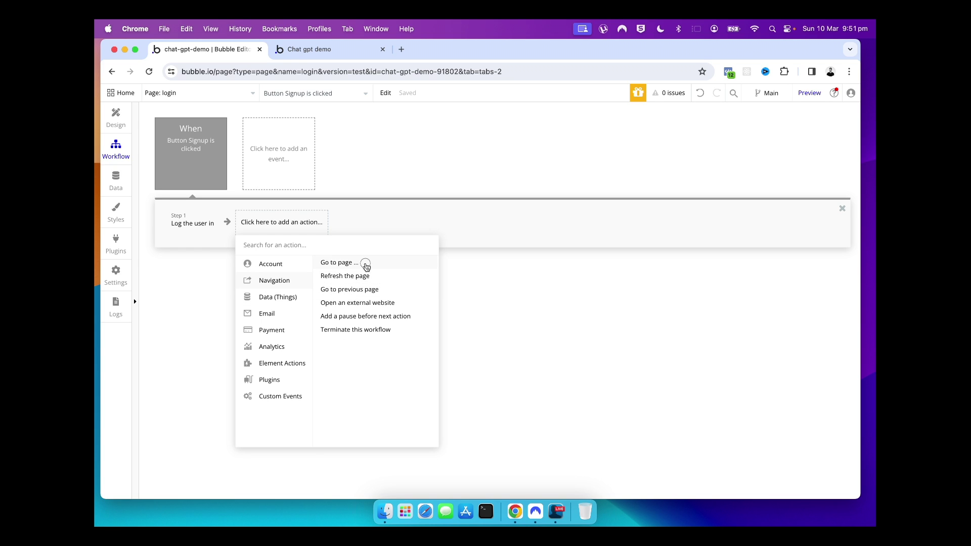
click(365, 264)
click(747, 171)
click(728, 201)
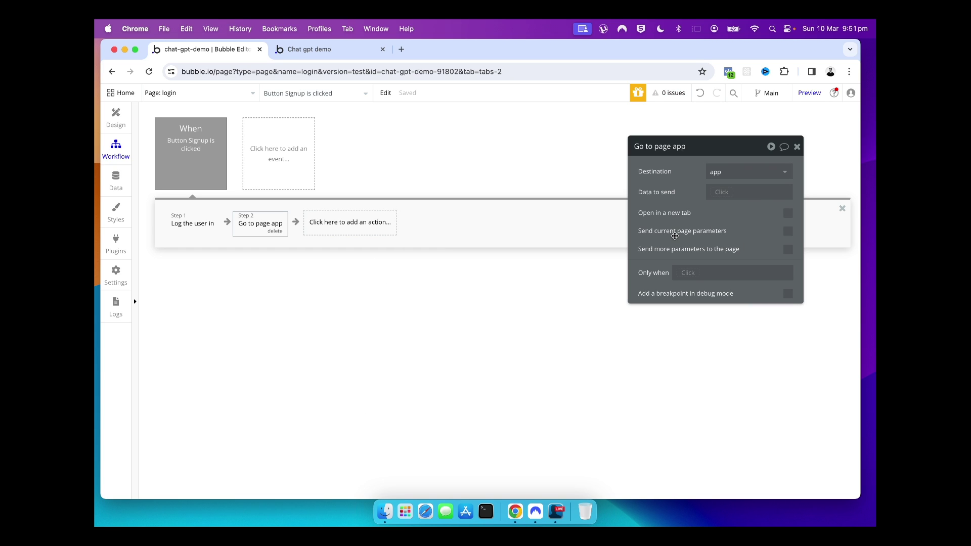
click(796, 147)
click(114, 114)
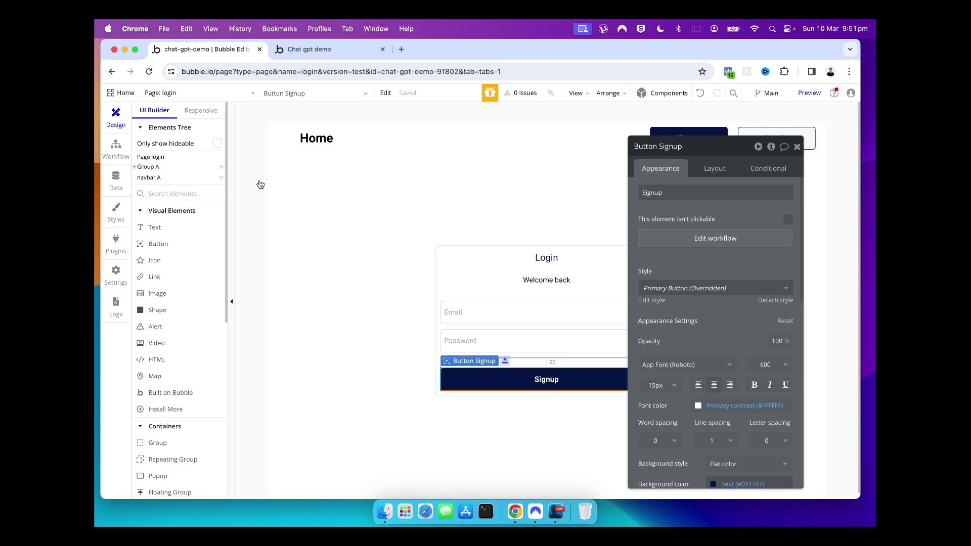
Preview the login page and submit a test email and password
click(352, 257)
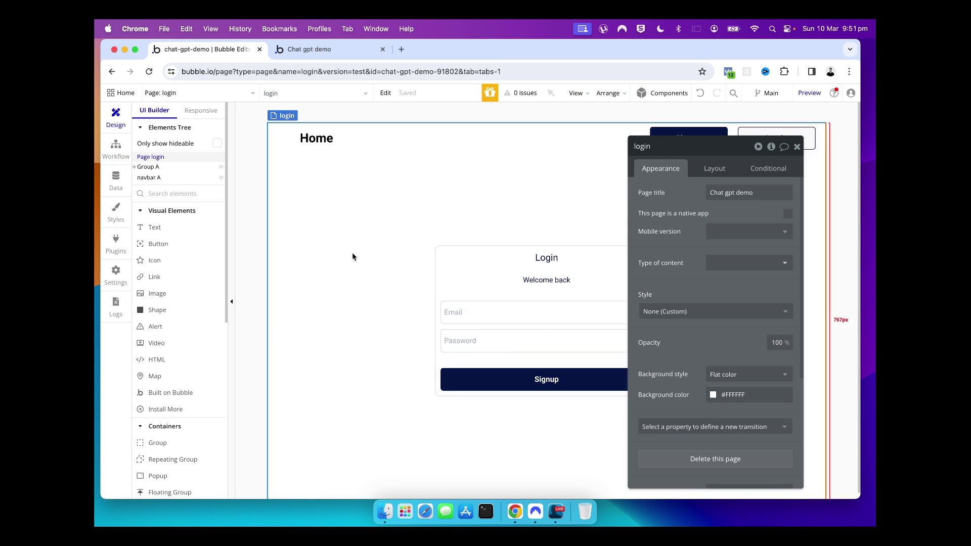
click(796, 146)
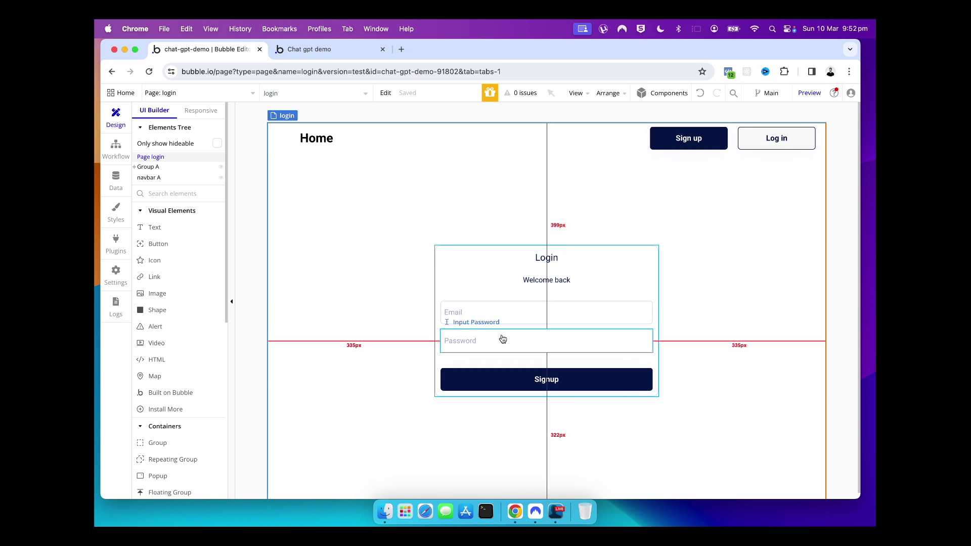
click(808, 94)
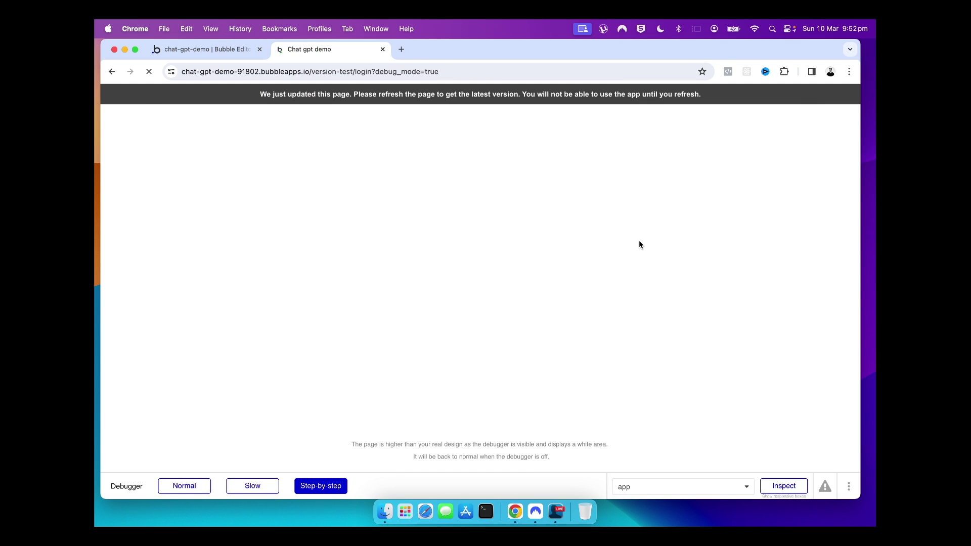
click(472, 208)
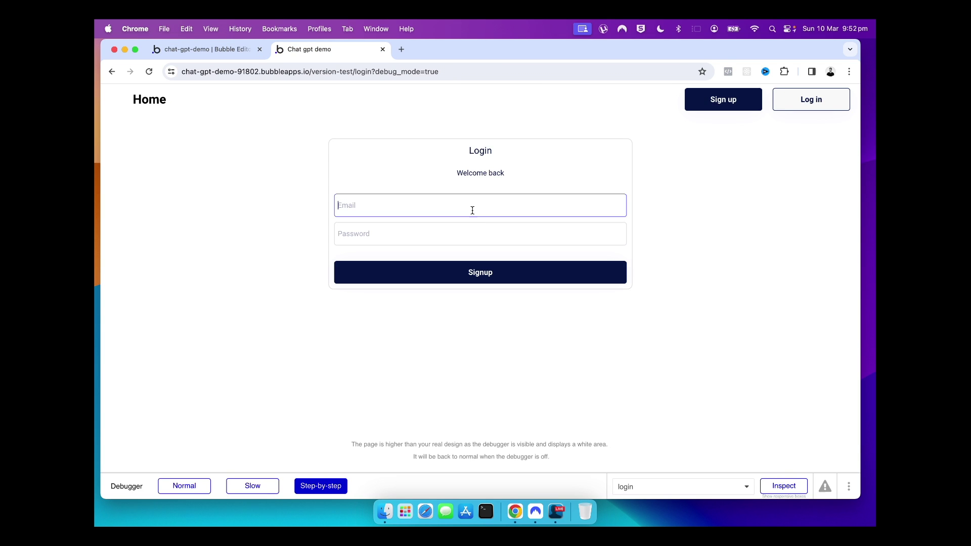
key(Tab)
text(123)
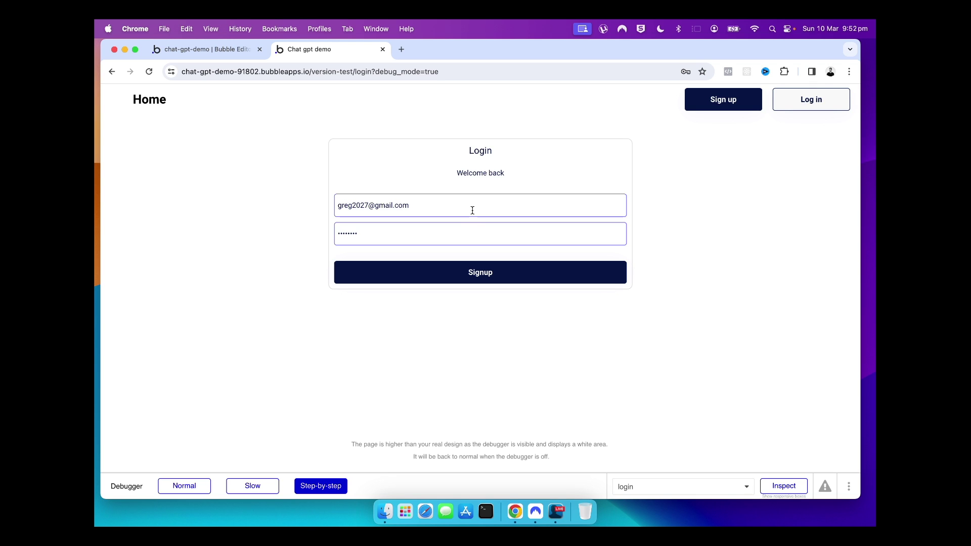
click(465, 278)
Step the login workflow through the debugger to the app page, then return to the editor
click(464, 279)
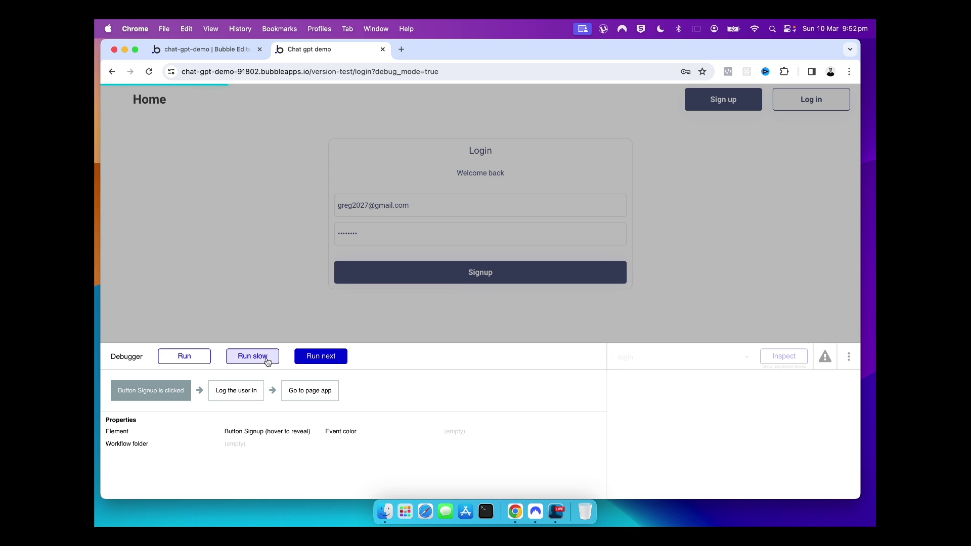
click(321, 356)
click(321, 357)
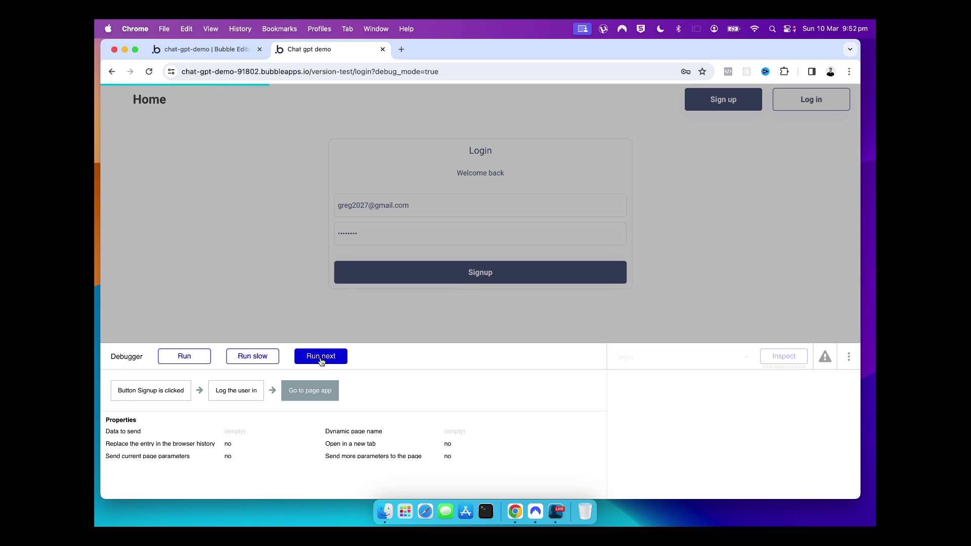
click(321, 357)
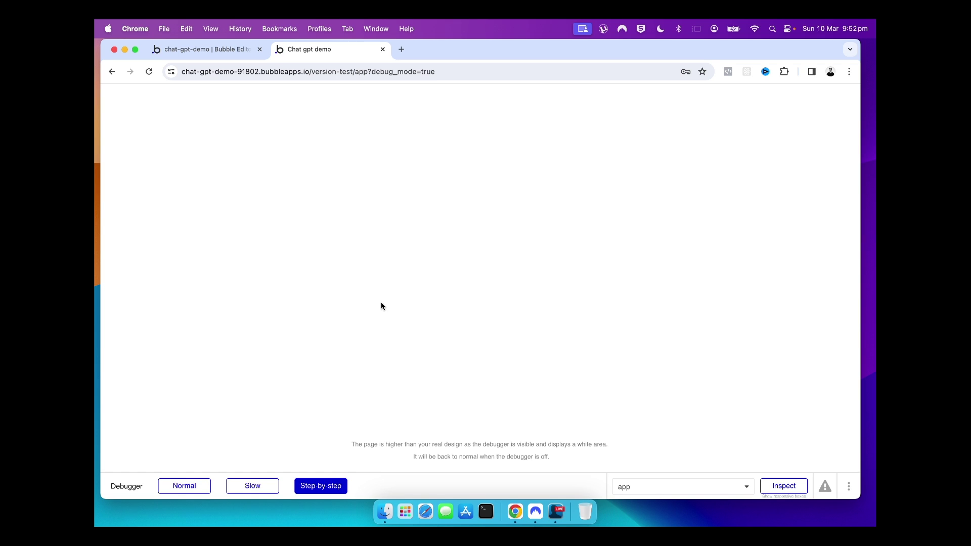
click(247, 49)
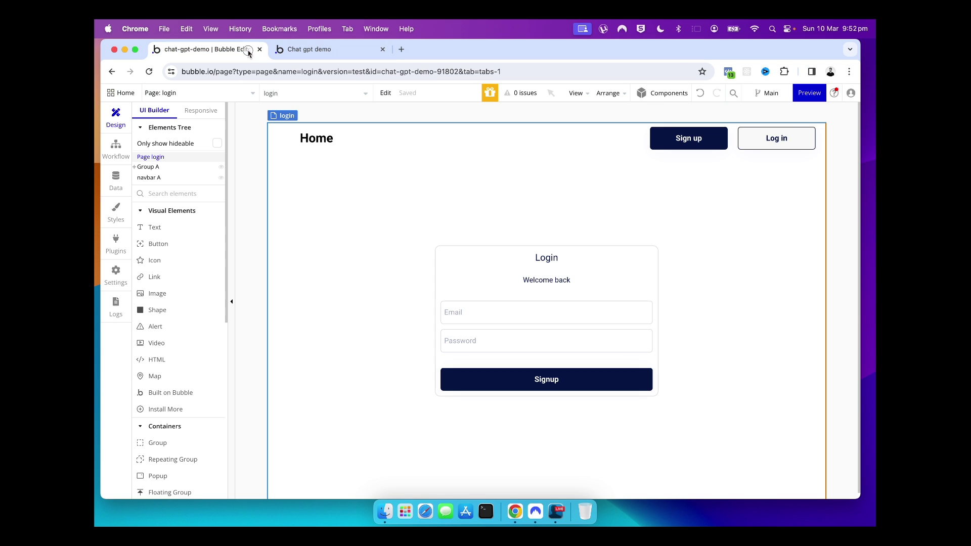
Change the login button's label from Signup to Login and switch to the app page
double_click(544, 383)
click(657, 193)
double_click(658, 193)
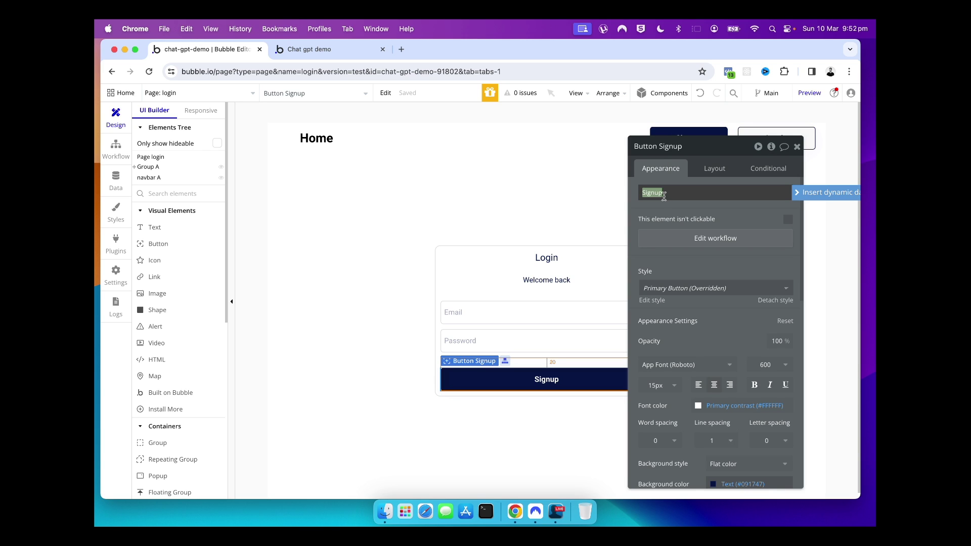
text(Login)
click(522, 199)
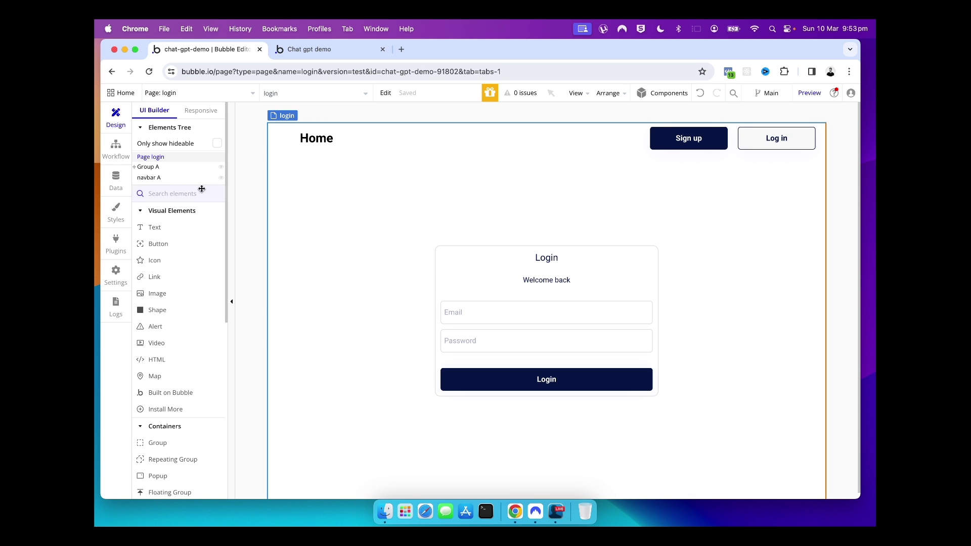
click(151, 93)
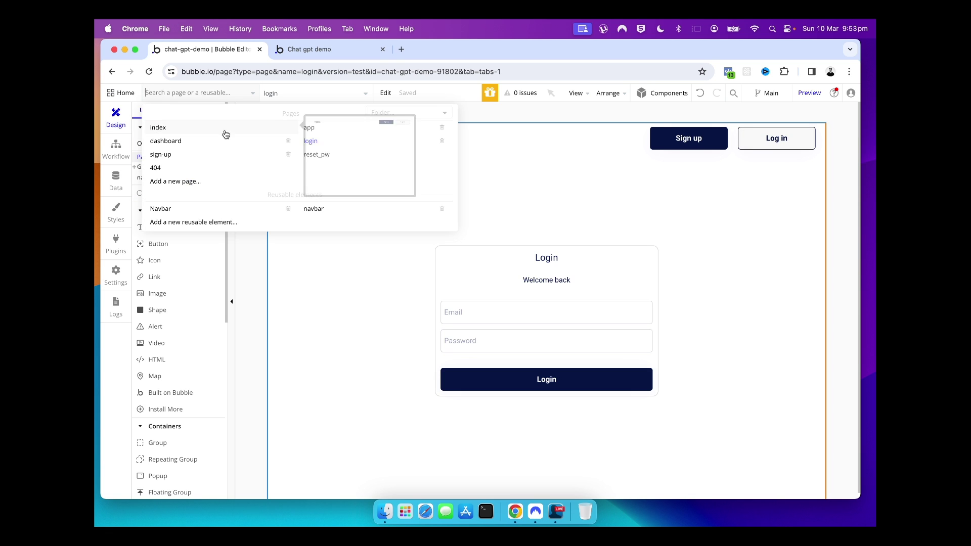
click(311, 127)
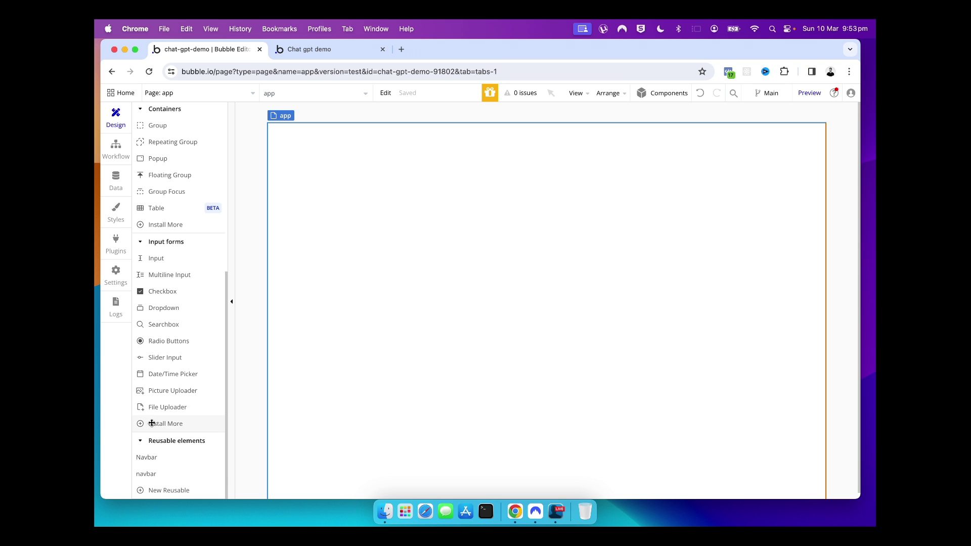
Place the reusable navbar at the top of the app page and detach it
click(147, 473)
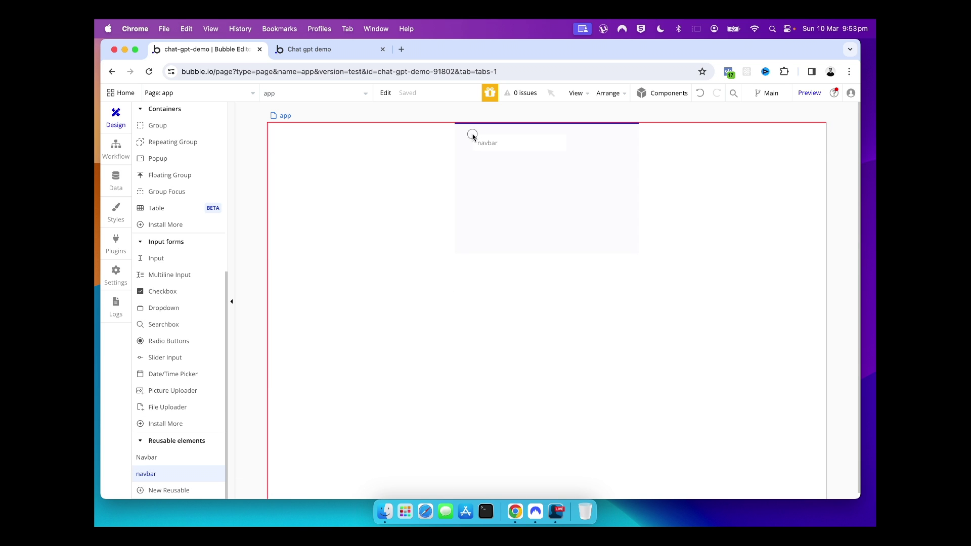
click(472, 136)
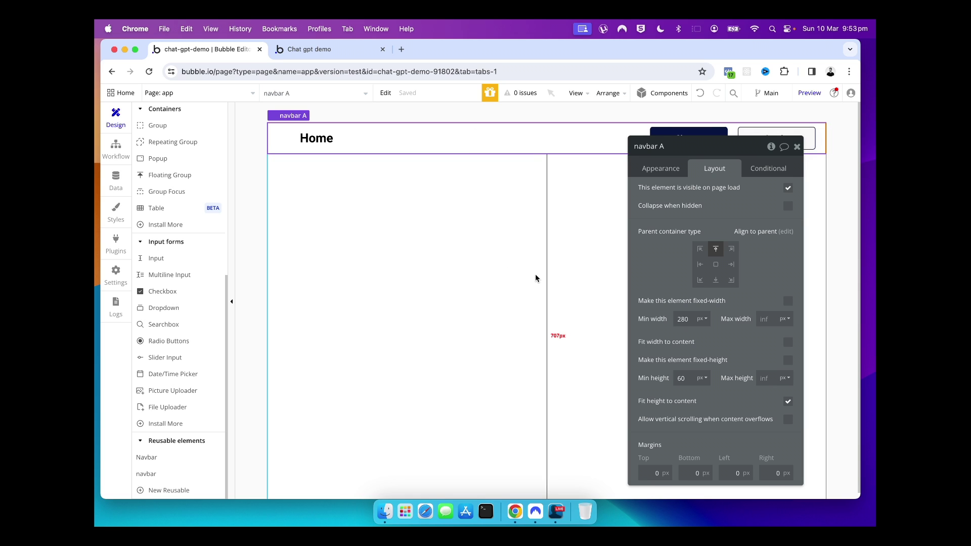
drag(820, 144, 808, 149)
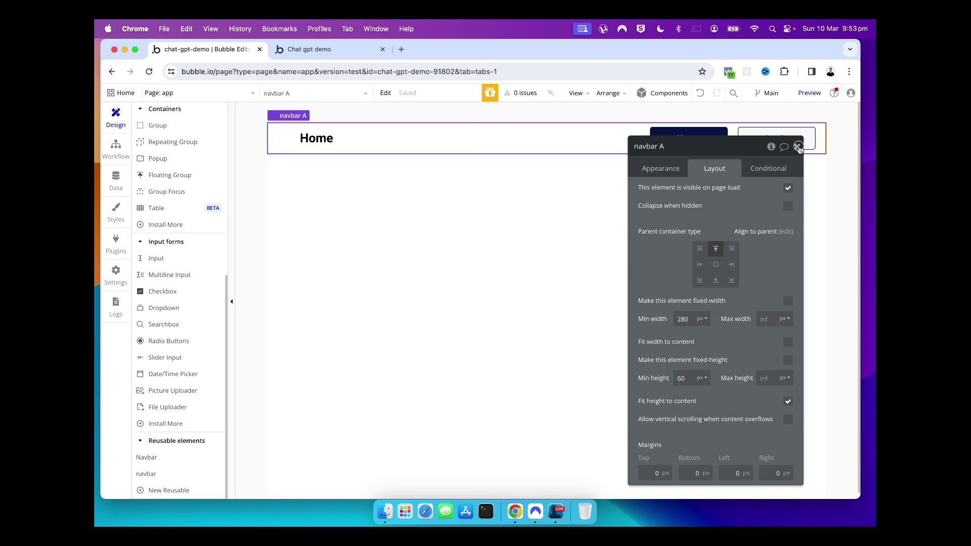
click(799, 147)
click(581, 140)
right_click(582, 144)
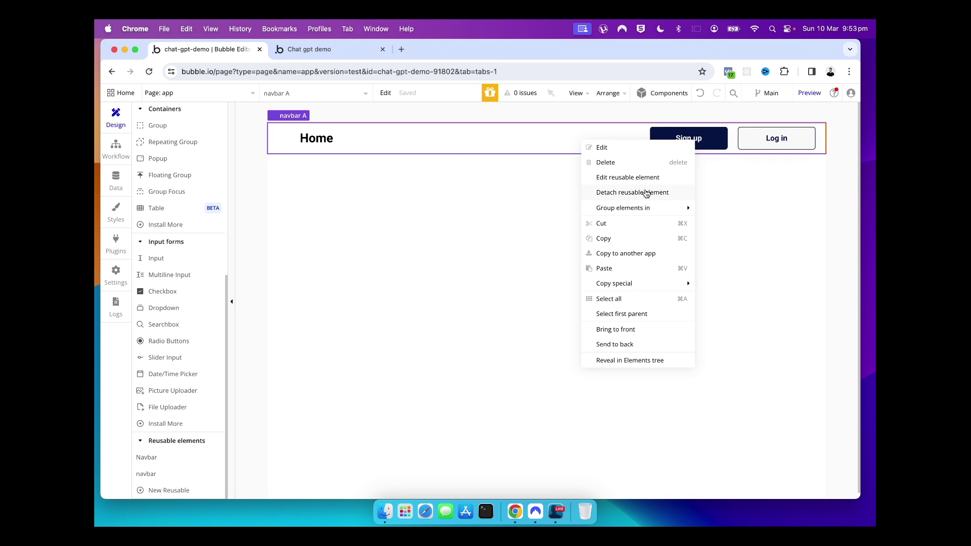
click(646, 194)
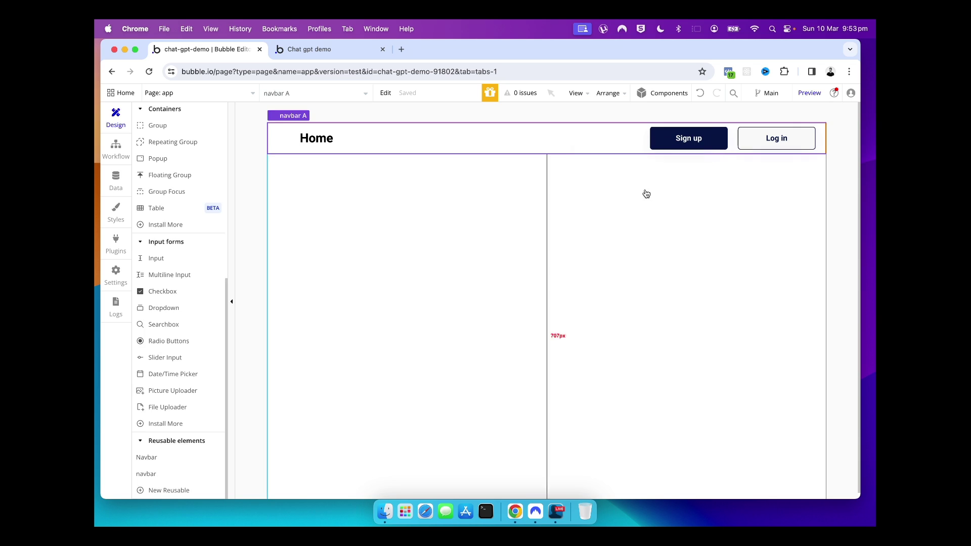
Open the click workflow of the navbar's Sign up button
click(704, 146)
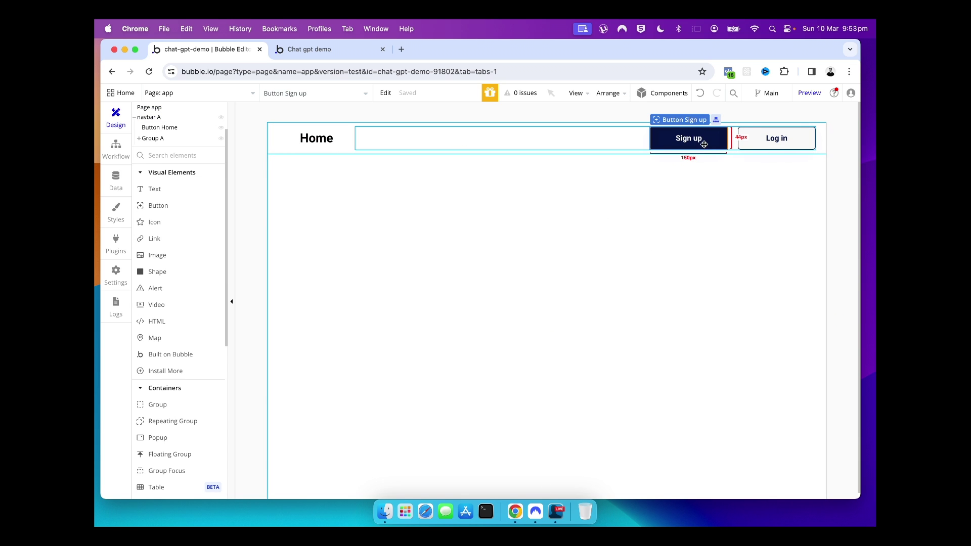
double_click(703, 144)
click(723, 240)
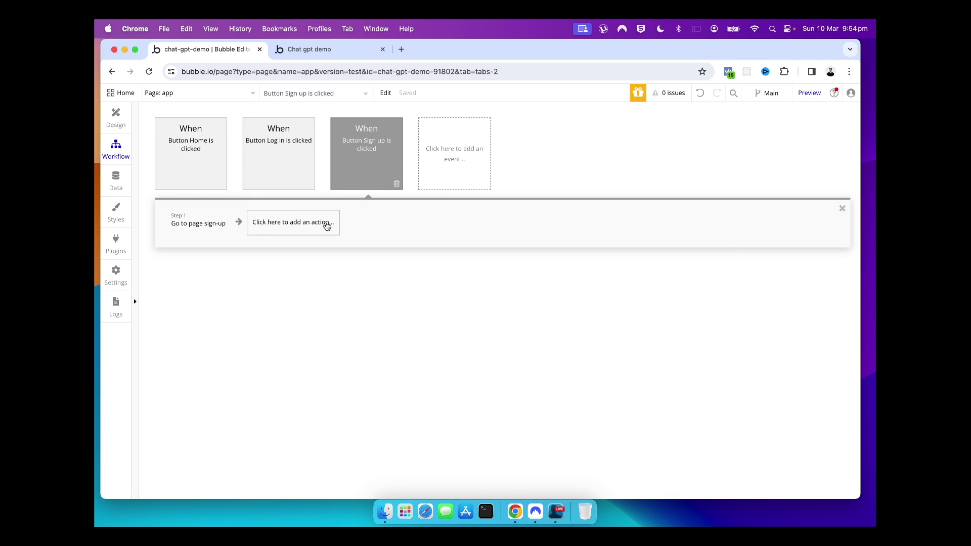
Delete the Sign up, Log in and Home workflow events on the app page
click(396, 183)
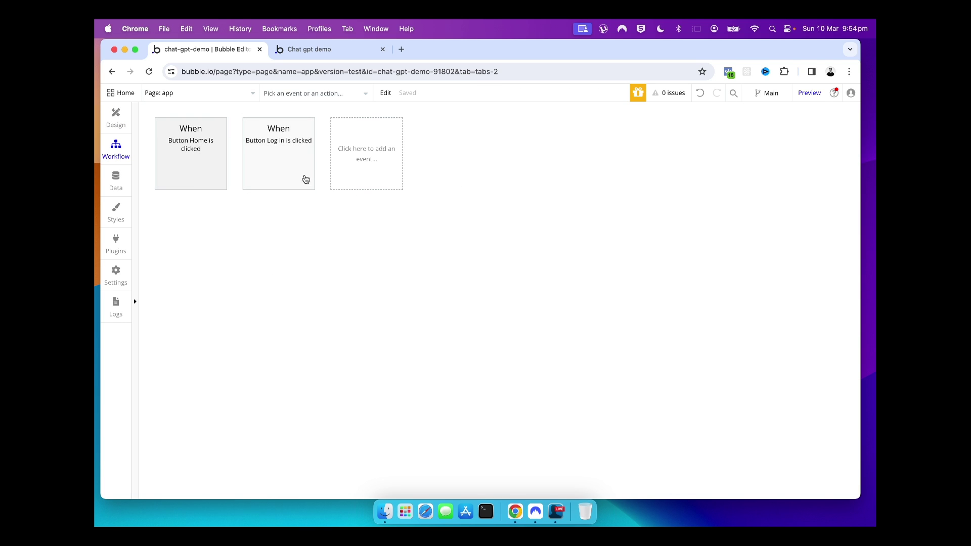
click(306, 185)
click(217, 187)
click(218, 185)
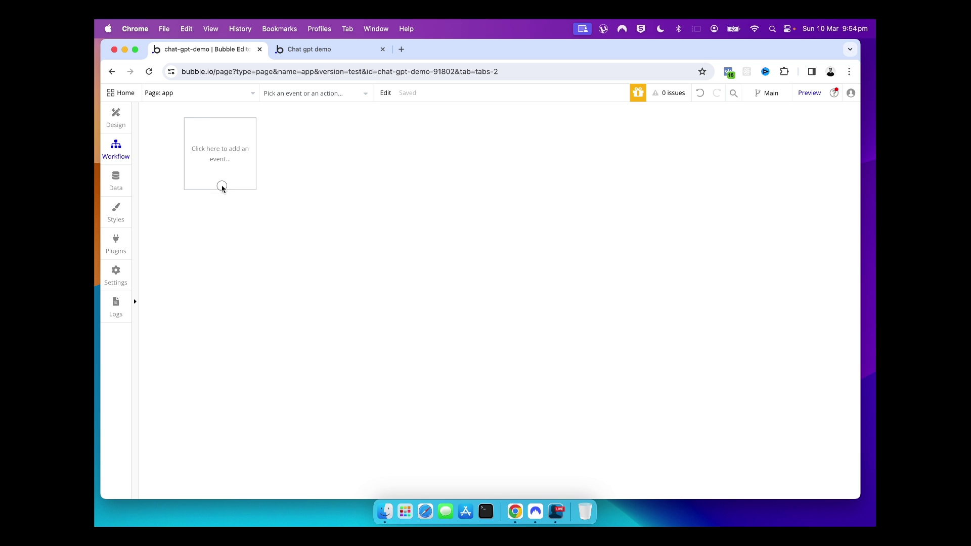
click(116, 118)
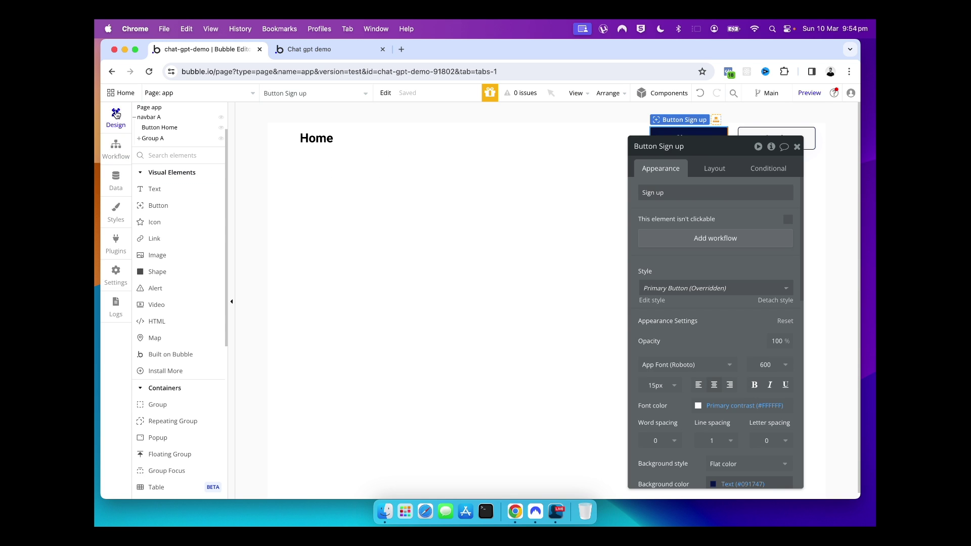
click(329, 195)
key(Escape)
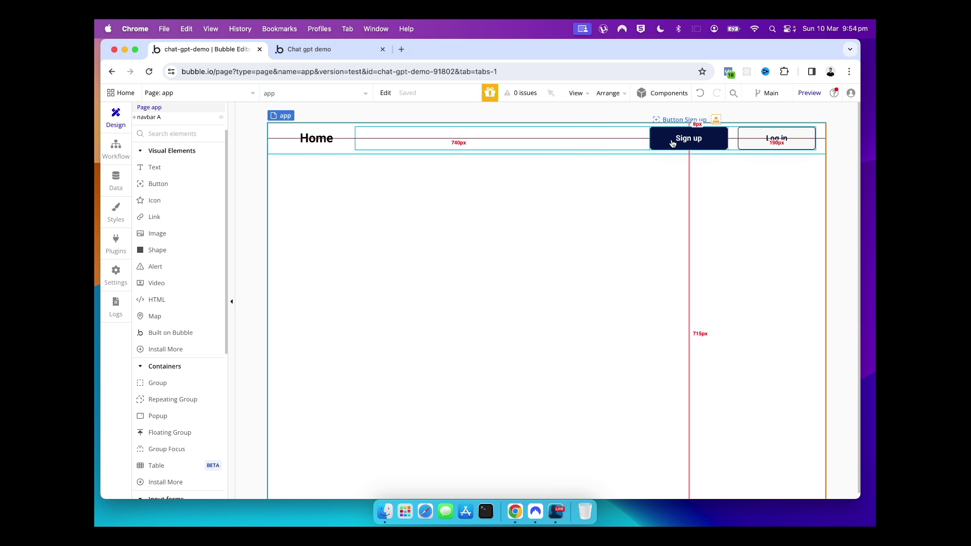
Relabel the navbar's Log in button to Logout and Sign up to Subscription
click(674, 138)
click(763, 147)
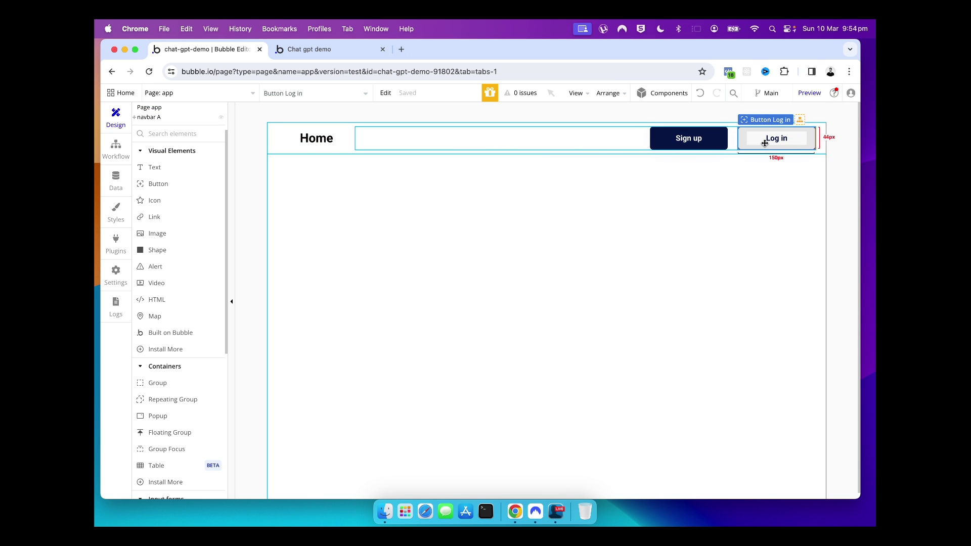
double_click(765, 144)
triple_click(674, 197)
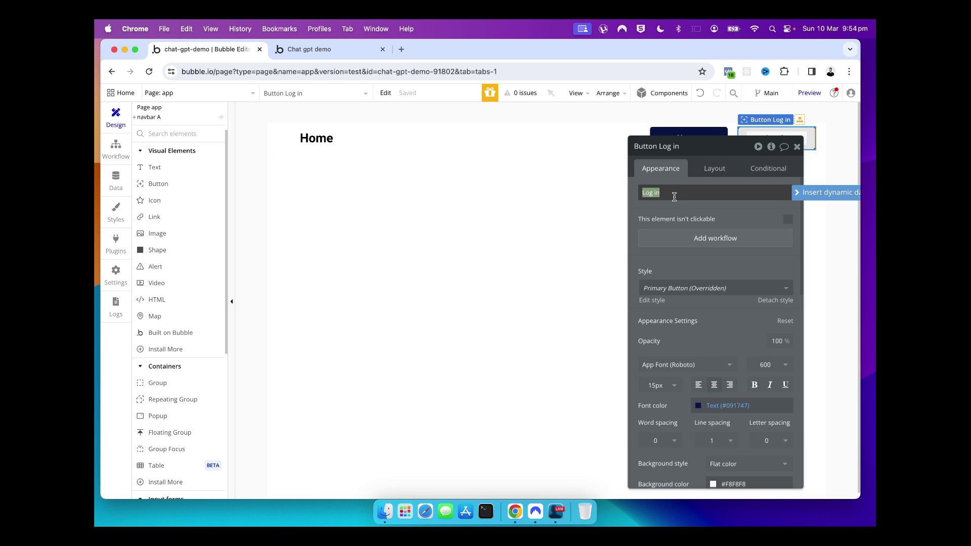
text(Logout)
click(797, 146)
double_click(688, 136)
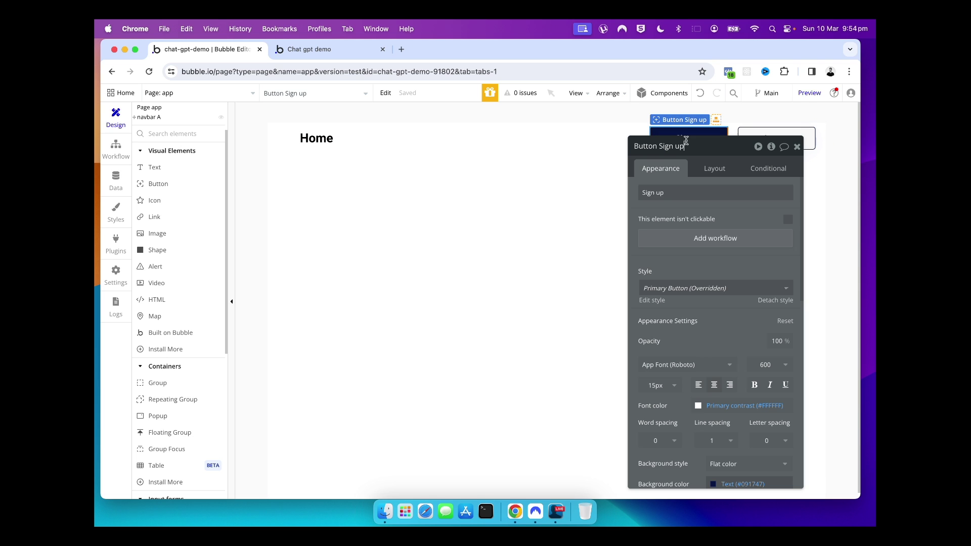
triple_click(675, 192)
text(Subscription)
scroll(693, 290, down, 5)
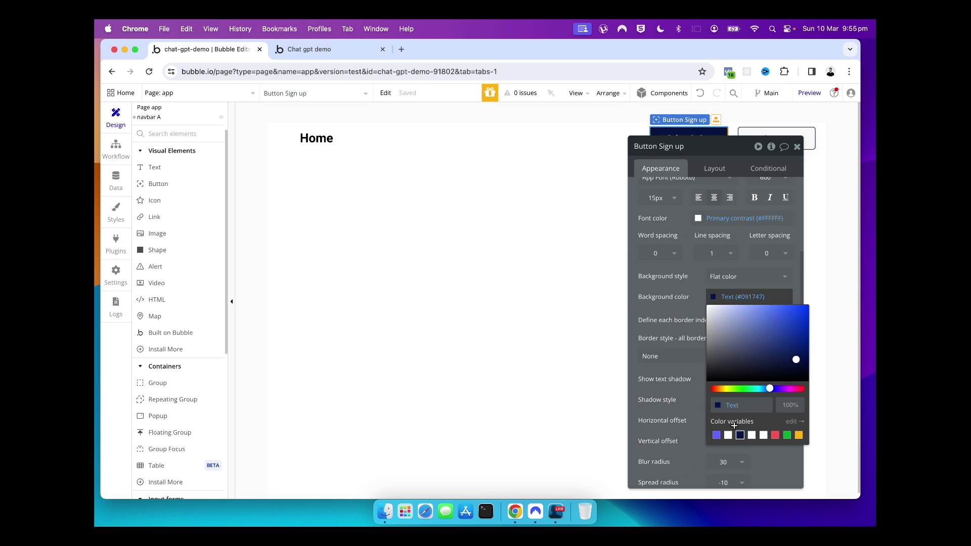
click(460, 211)
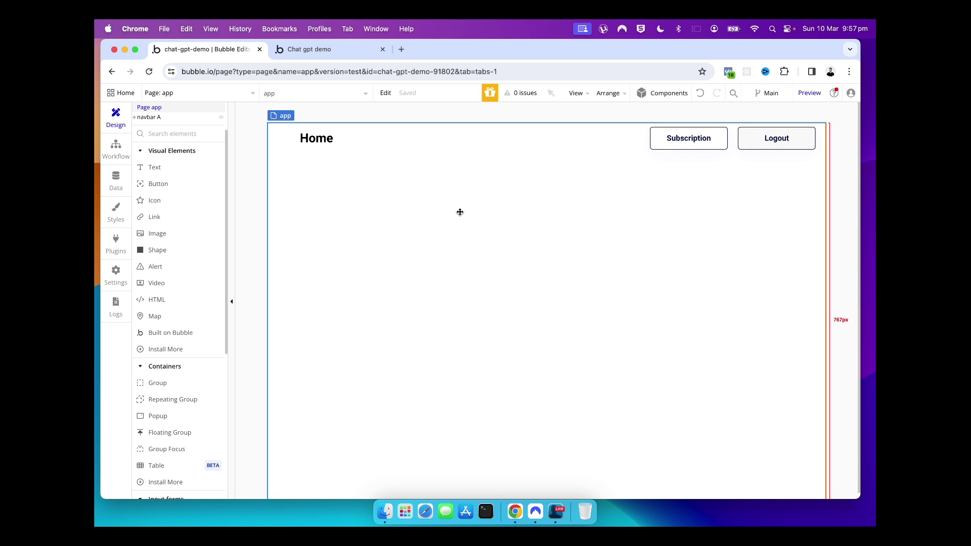
click(251, 95)
Create a new blank page named 'account' from the page dropdown
click(184, 183)
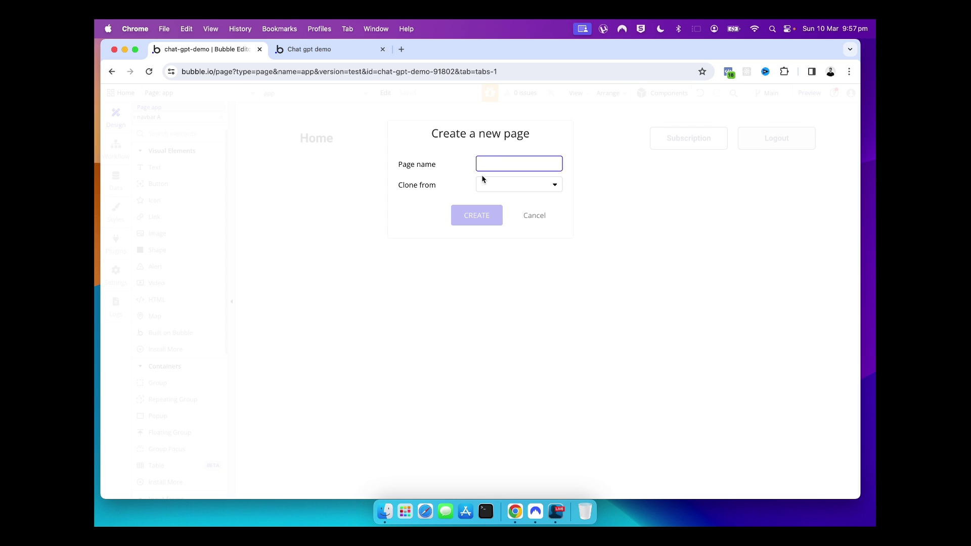
text(account)
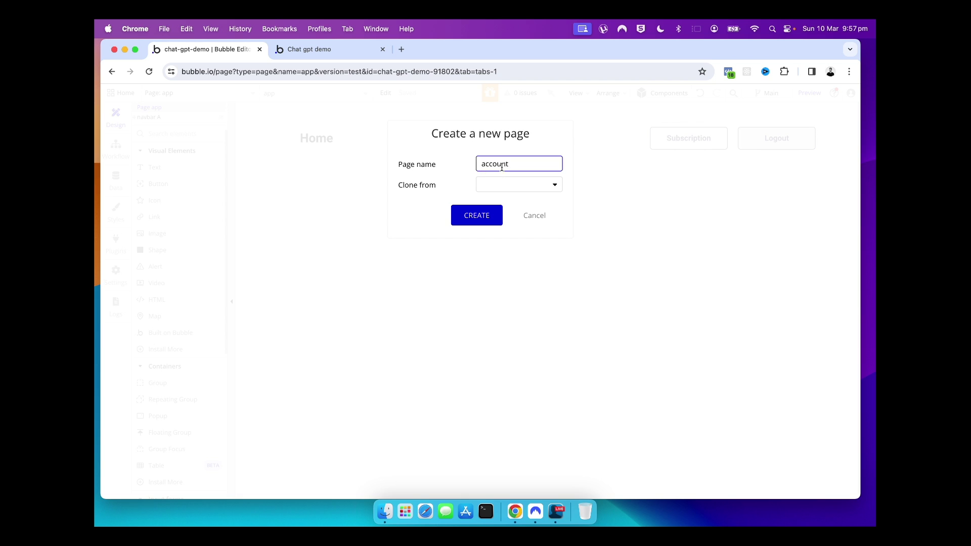
click(478, 215)
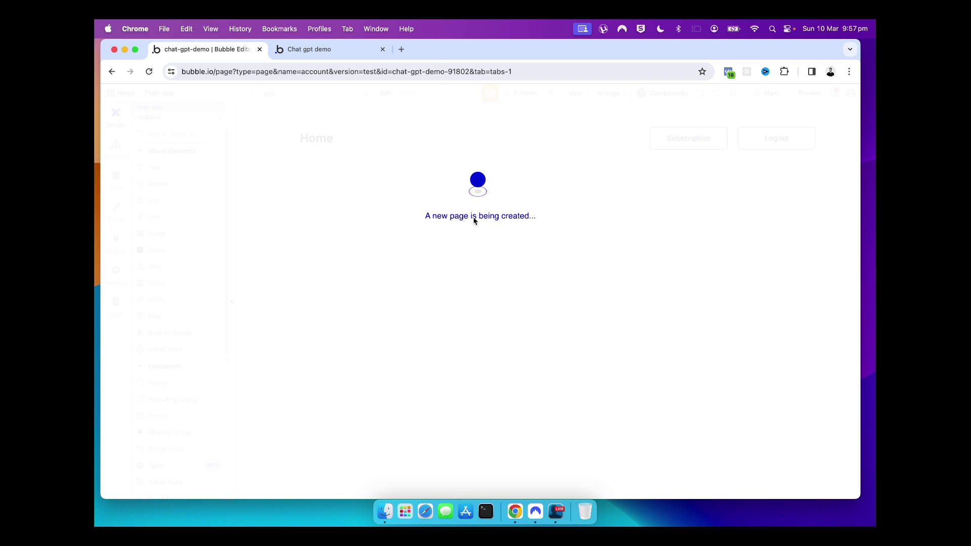
click(383, 203)
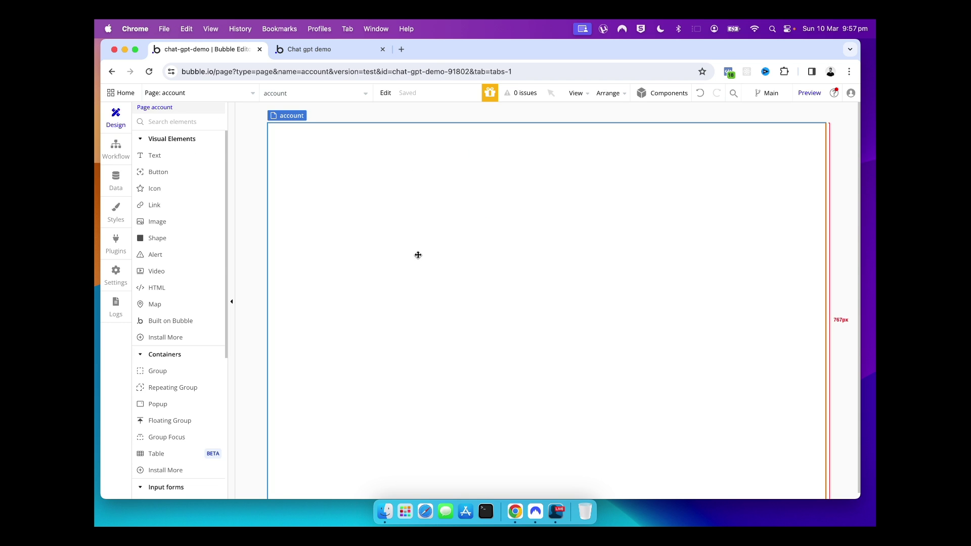
click(169, 93)
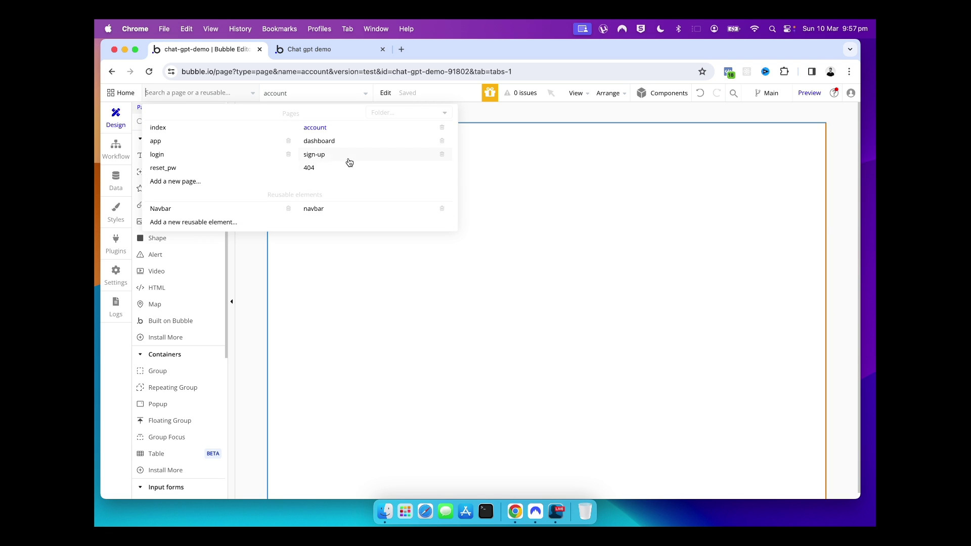
mouse_move(349, 161)
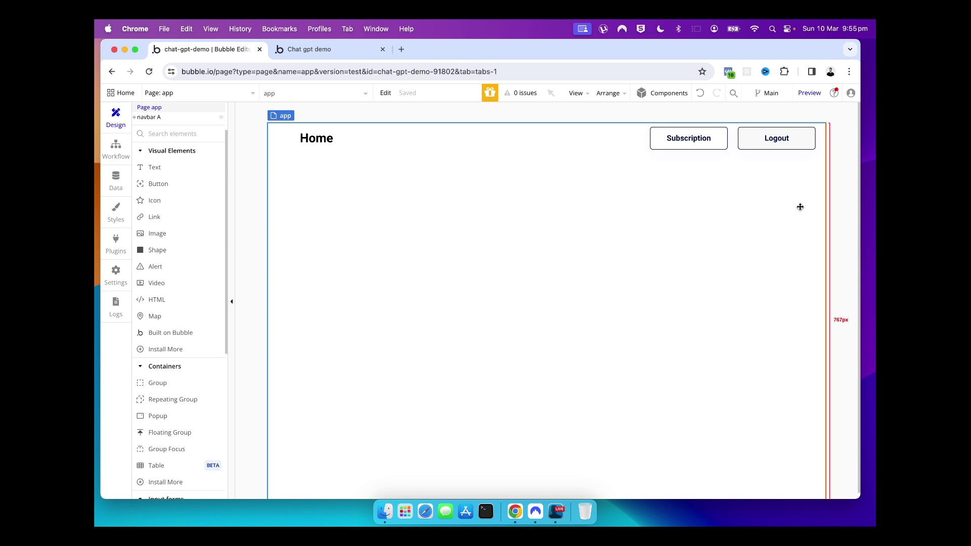
Give the Logout button a workflow: Log the user out, then Go to page index
double_click(752, 143)
click(715, 238)
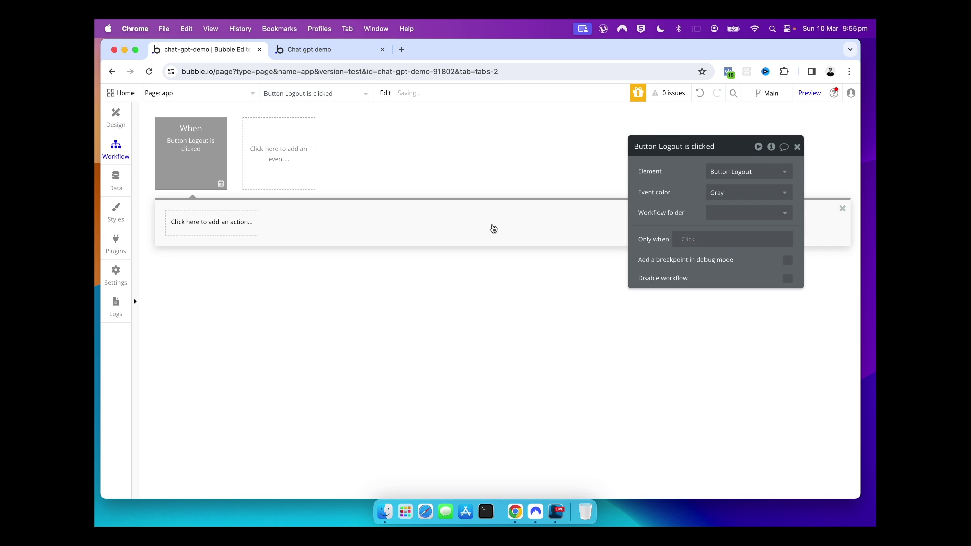
click(212, 222)
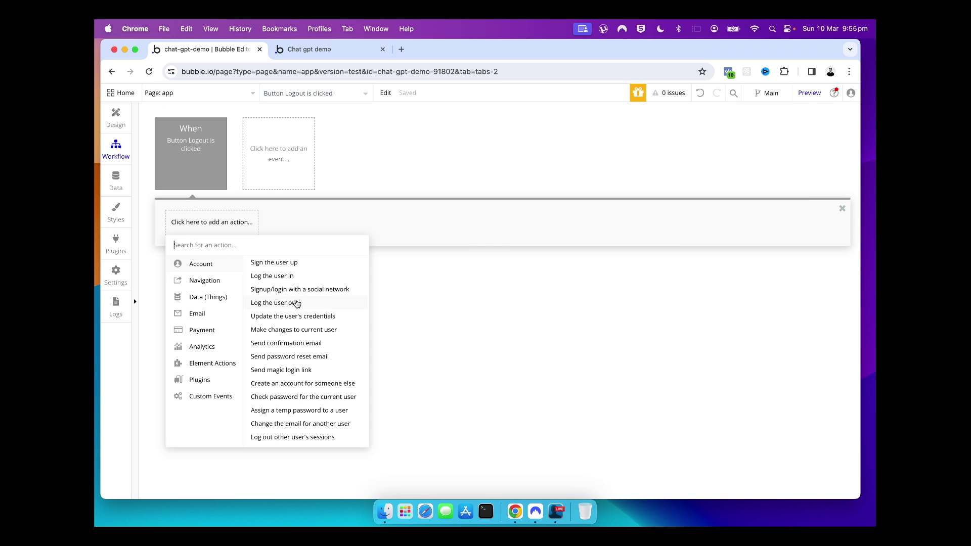
click(298, 302)
click(282, 223)
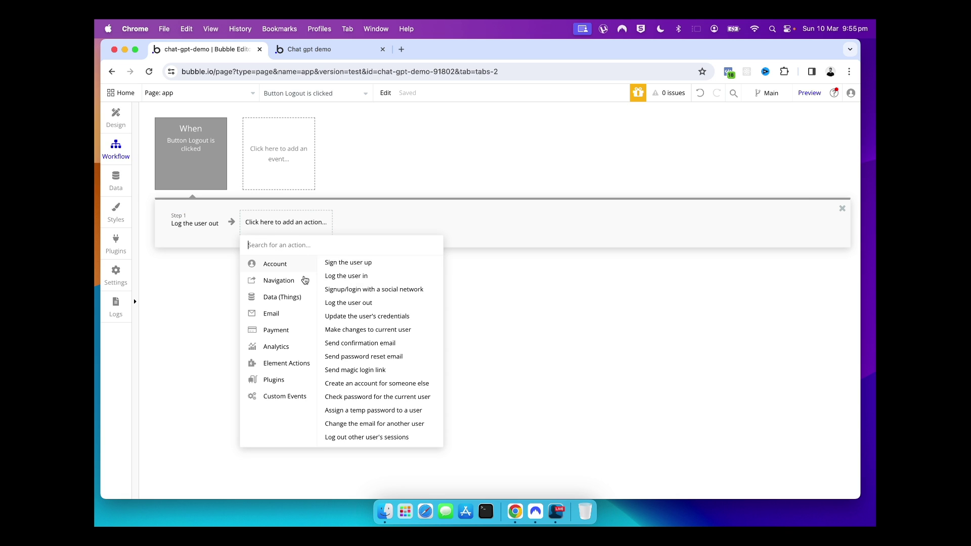
click(304, 280)
click(344, 264)
click(748, 171)
click(736, 185)
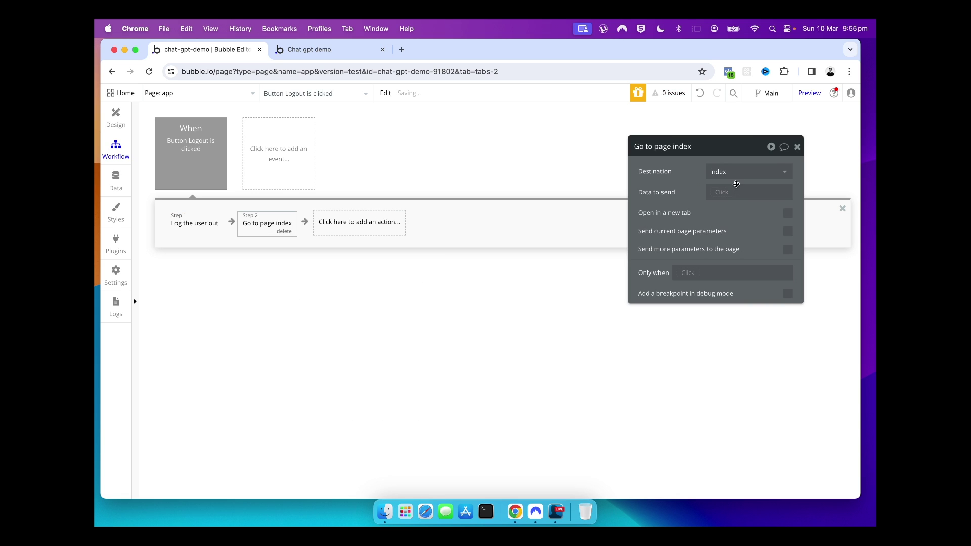
click(796, 146)
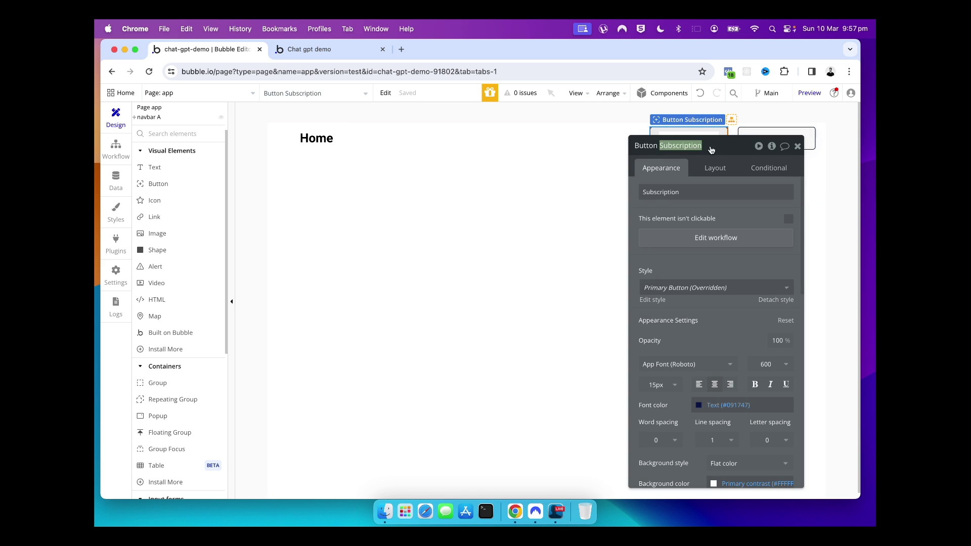
Rename the Subscription button to 'account' and set its label to Account
text(account)
double_click(708, 191)
text(account)
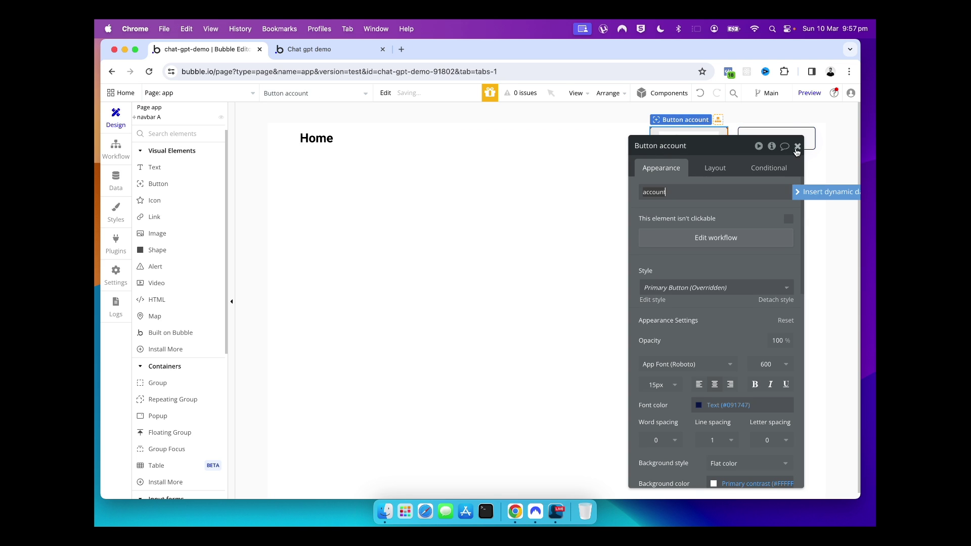
click(731, 205)
double_click(688, 138)
click(651, 188)
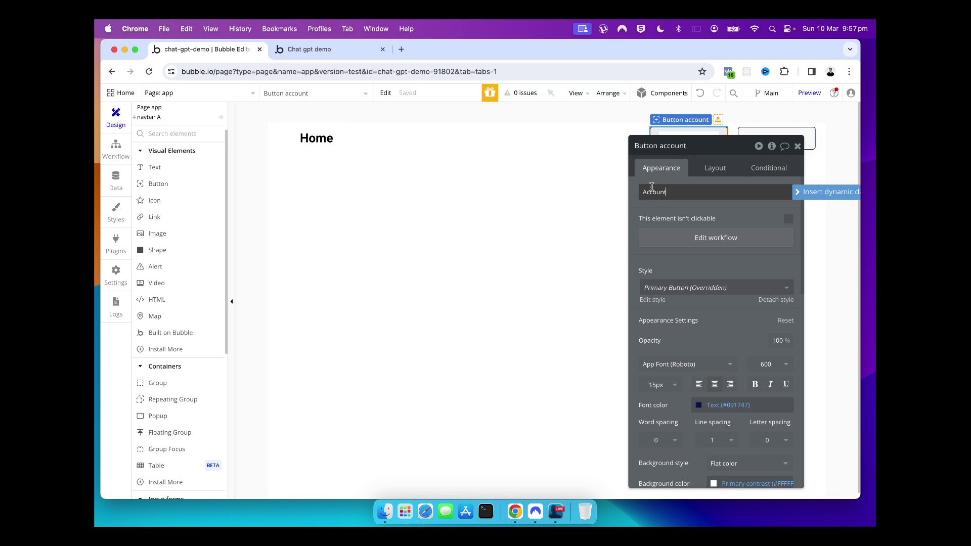
click(796, 146)
click(490, 225)
click(147, 94)
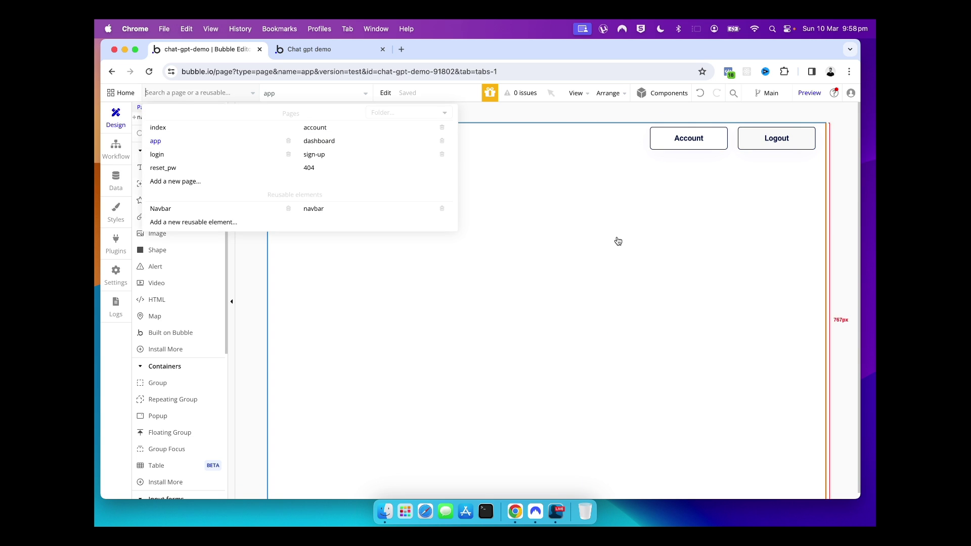
Add a Go to page account workflow to the Account button
double_click(689, 138)
click(715, 238)
click(202, 222)
mouse_move(202, 279)
click(284, 268)
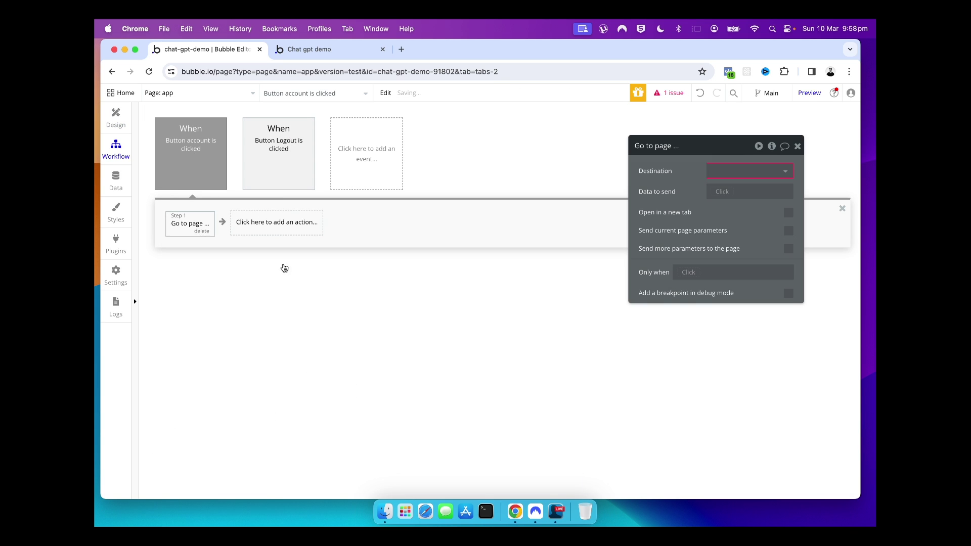
click(749, 171)
click(742, 201)
click(121, 121)
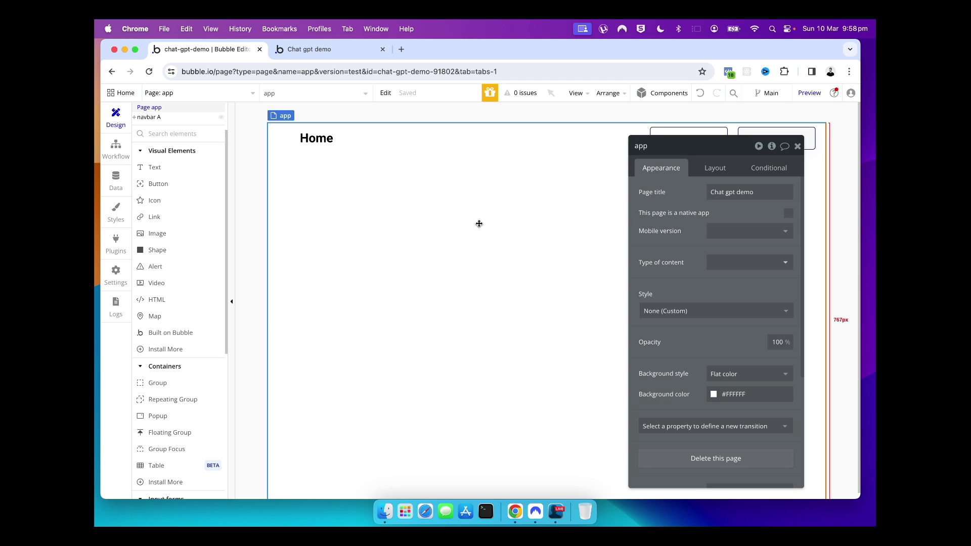
key(Escape)
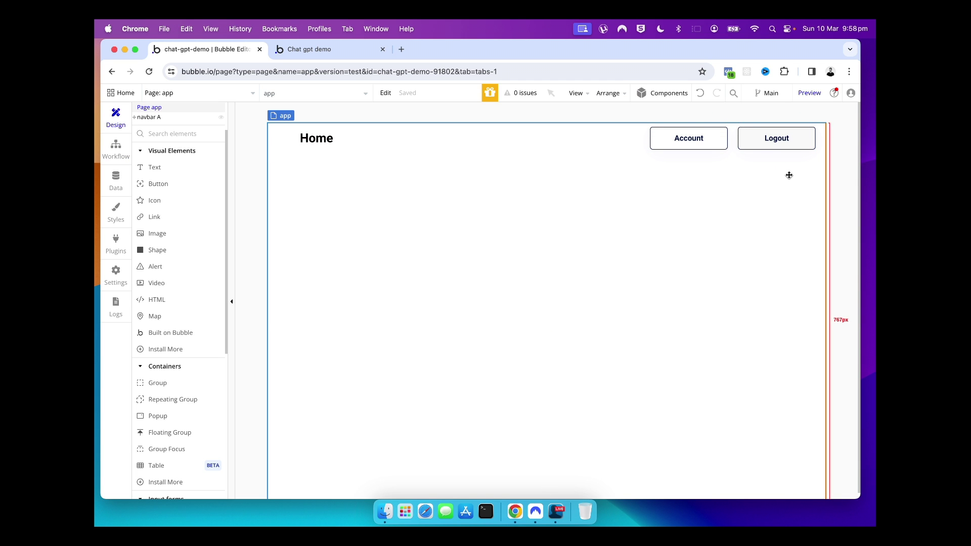